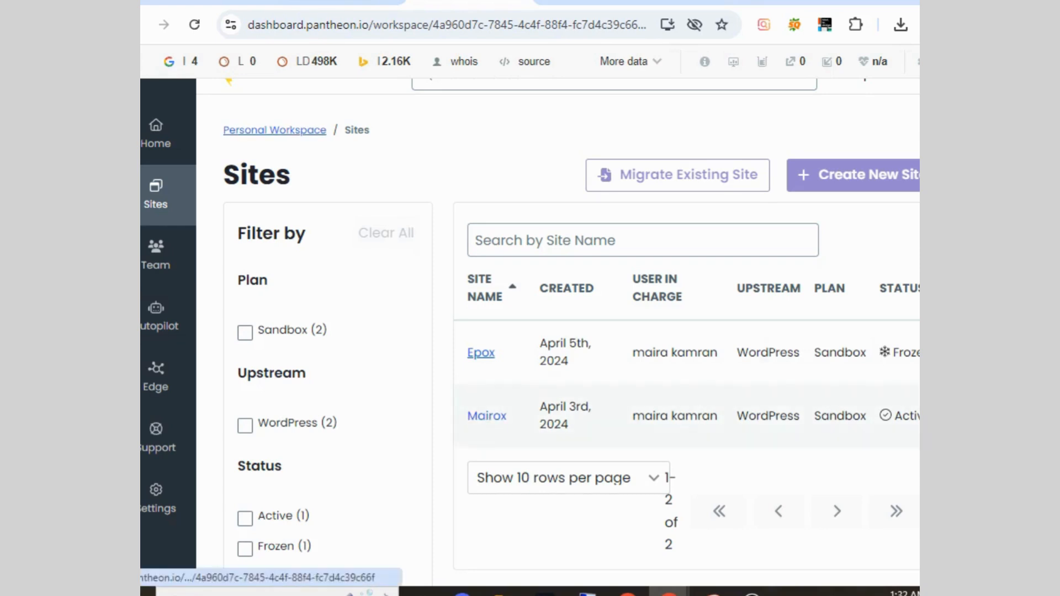
Open the Mairox site from the Pantheon sites list and visit its development site.
click(486, 416)
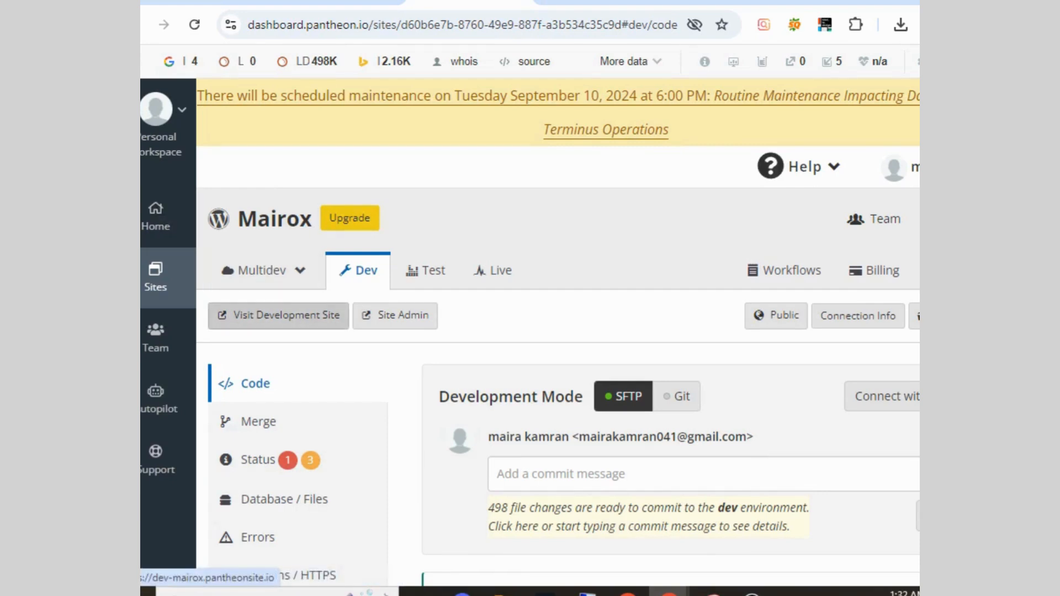
click(278, 315)
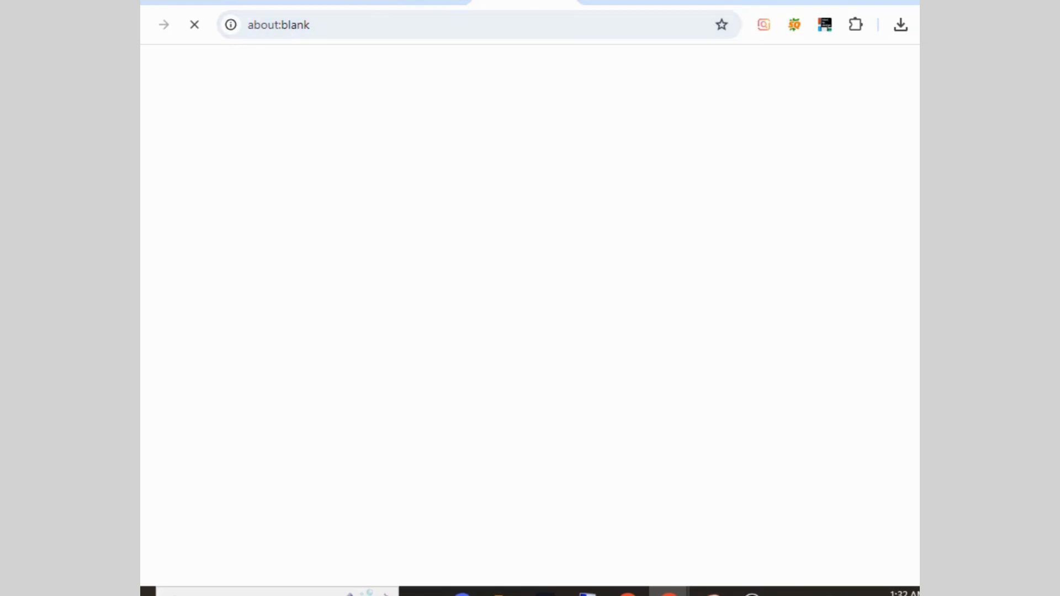
Open the Mairox development environment's site admin from Pantheon and log in to WordPress with the prefilled credentials.
click(414, 2)
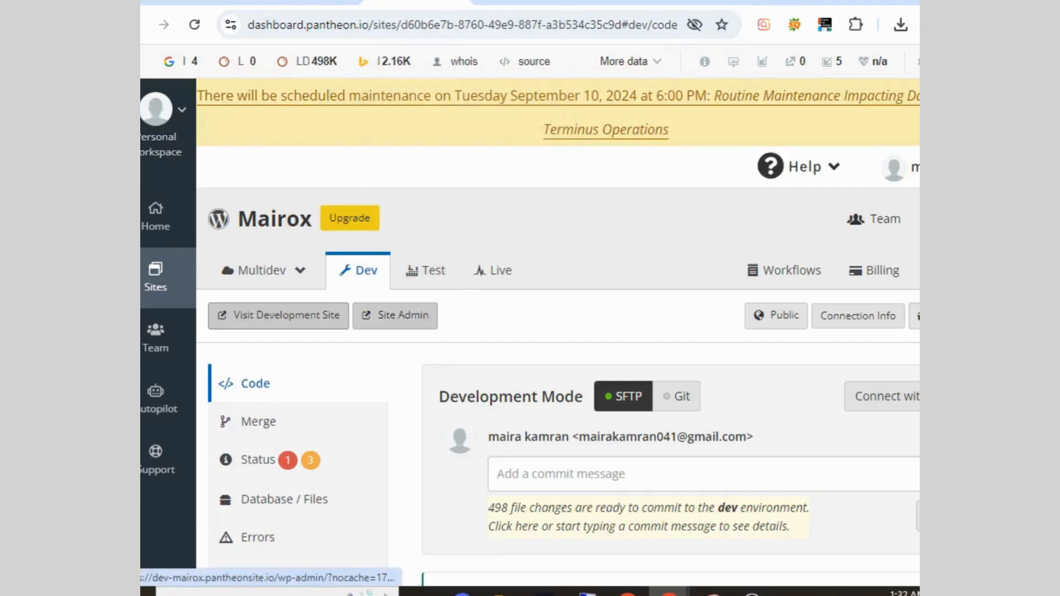
click(394, 315)
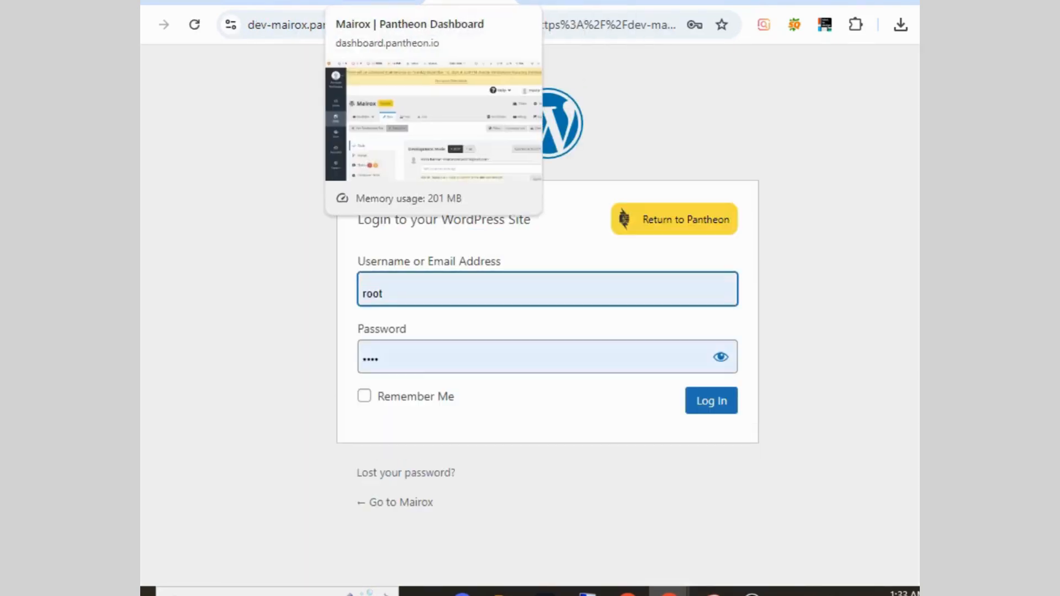
click(378, 2)
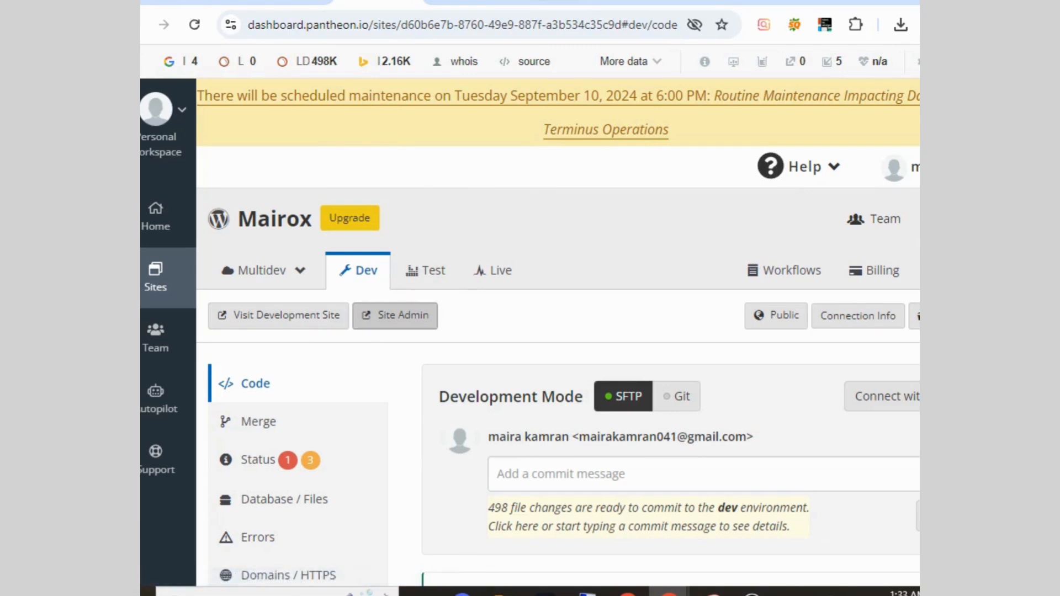
click(470, 3)
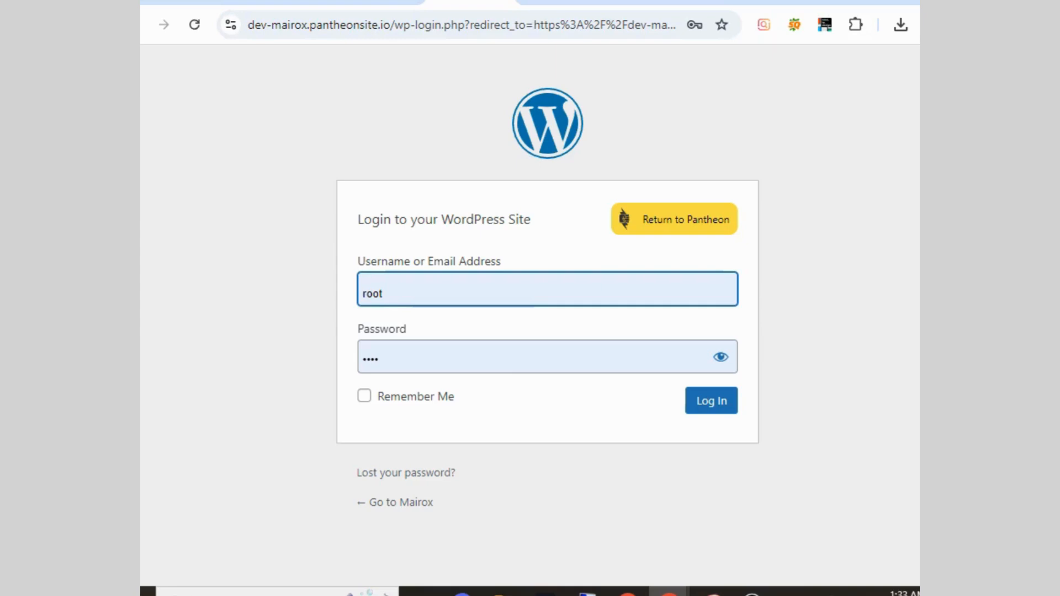
click(711, 401)
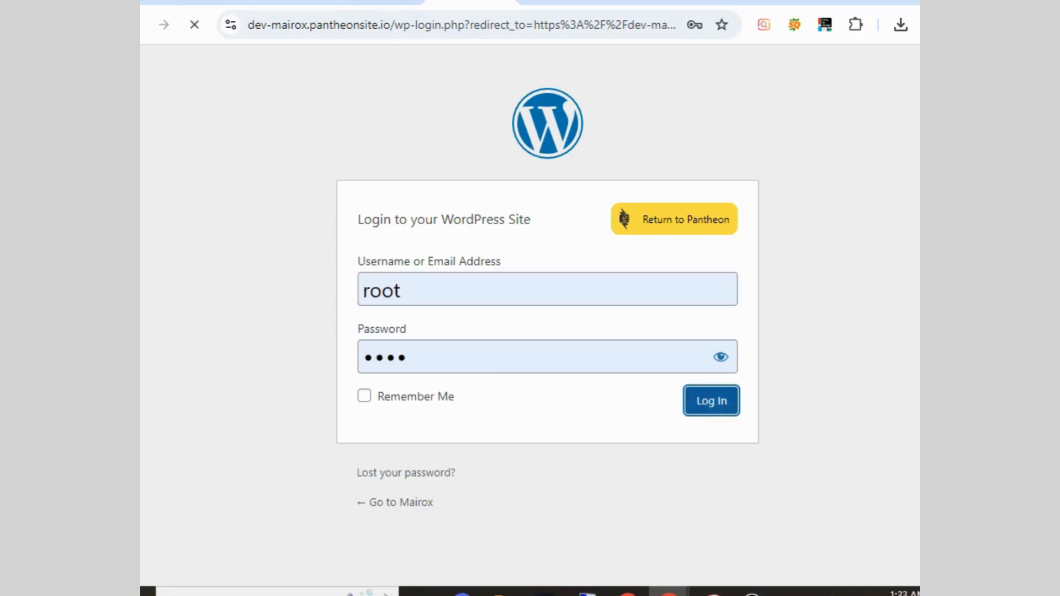
Look through the homepage of the Mairox development site as a visitor sees it.
click(378, 2)
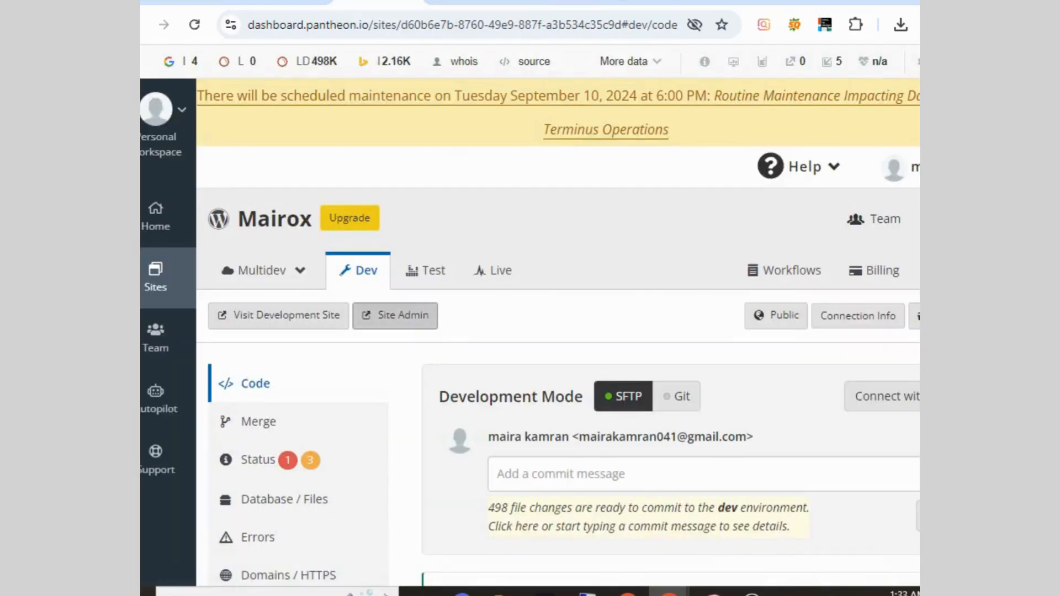
click(562, 3)
scroll(530, 314, down, 8)
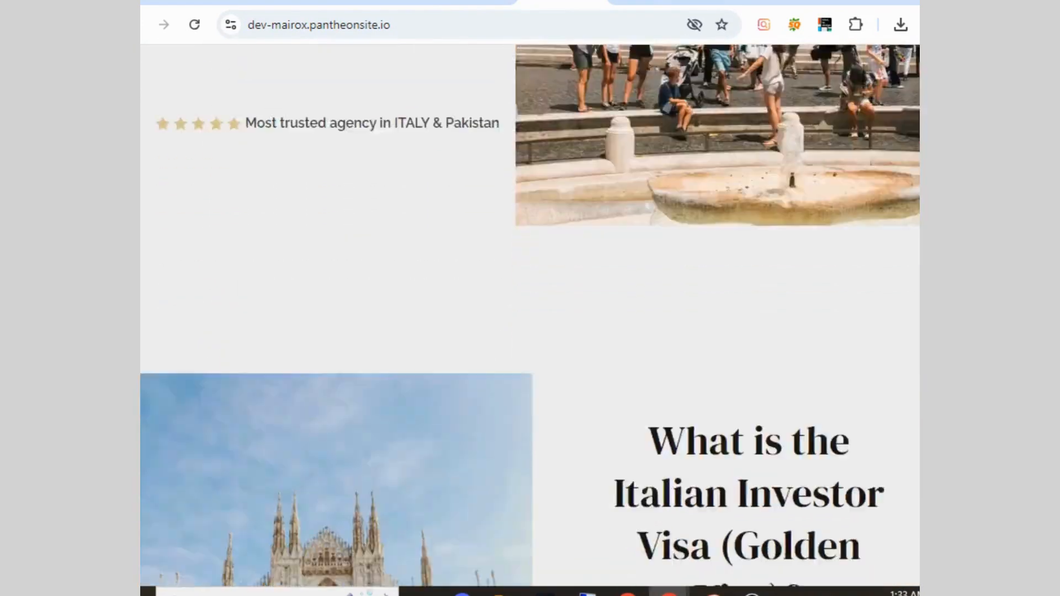
scroll(530, 315, down, 15)
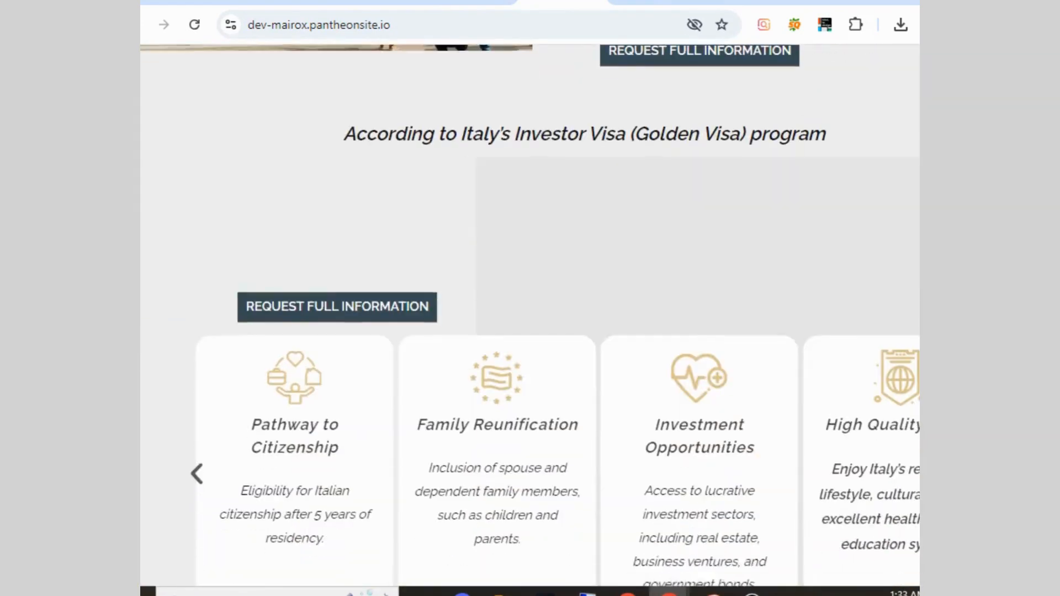
scroll(529, 314, down, 15)
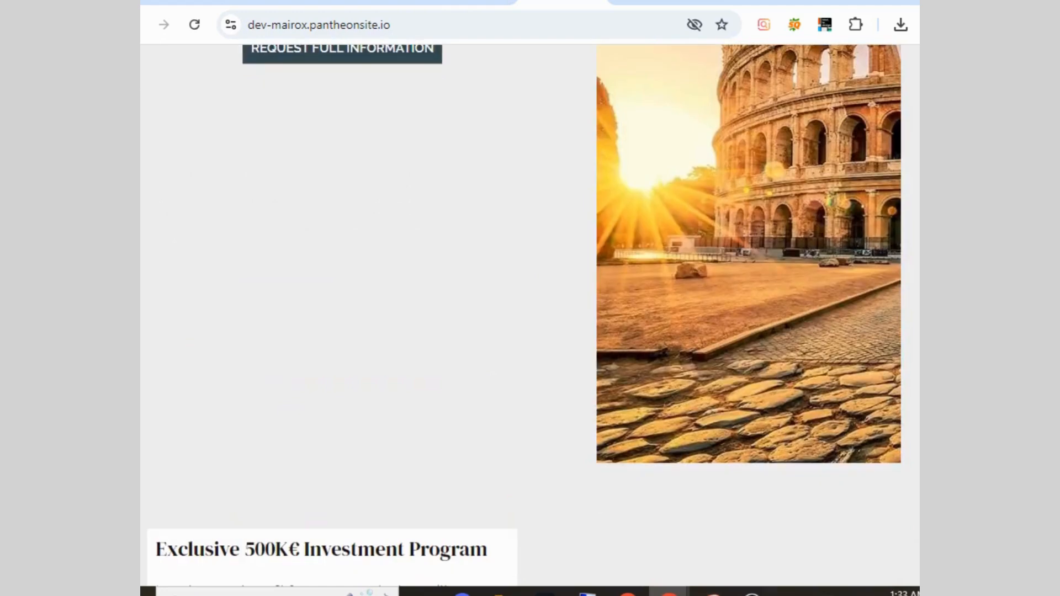
scroll(530, 314, up, 10)
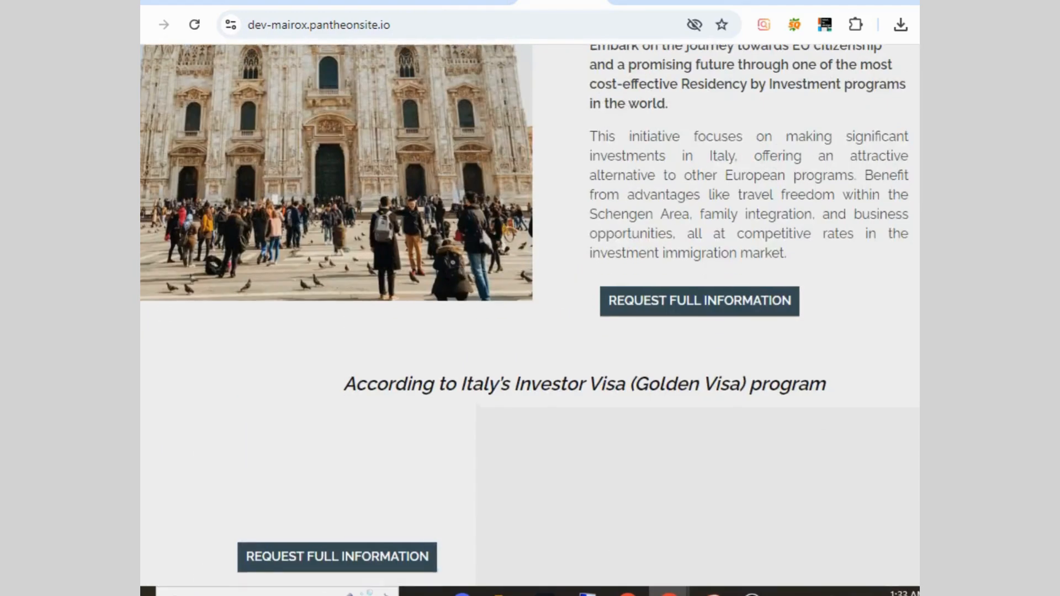
Open the Request Full Information contact form in the Italian Investor Visa section, view it and close it.
scroll(530, 315, down, 2)
click(698, 180)
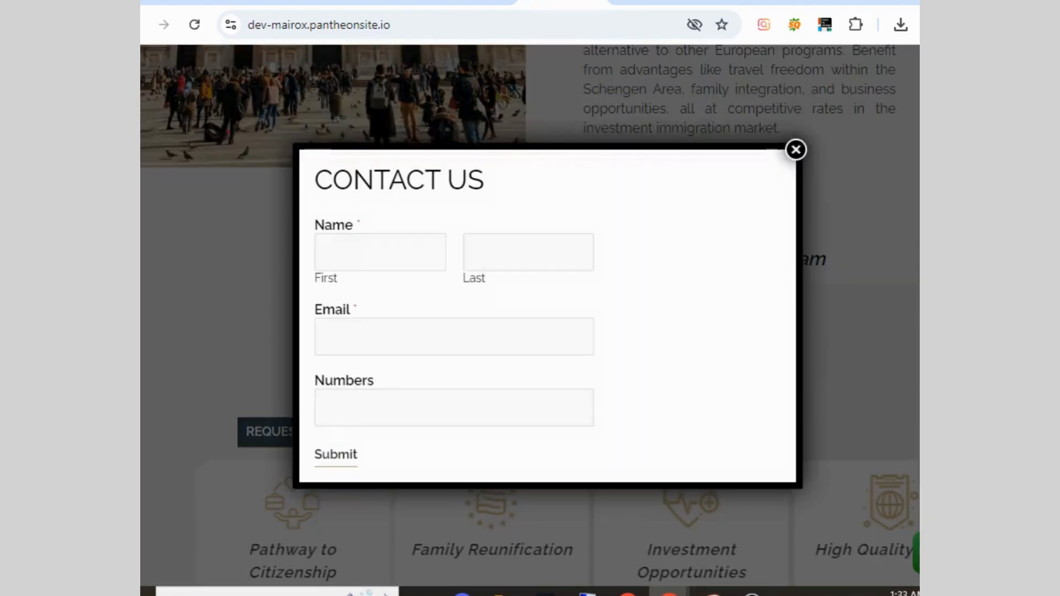
click(796, 150)
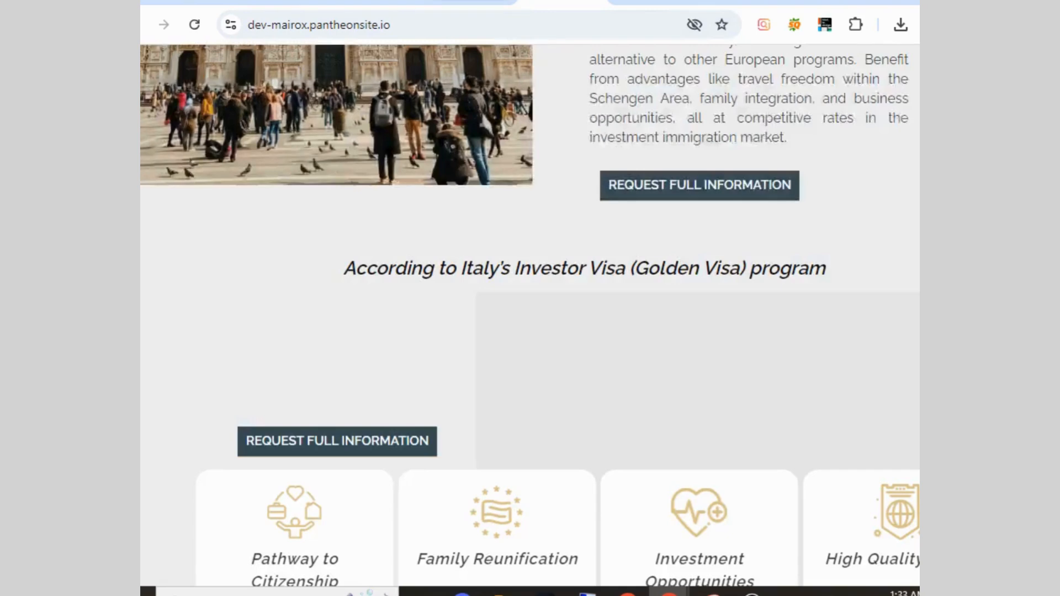
Return to the WordPress admin dashboard and dismiss the saved passwords warning.
click(471, 1)
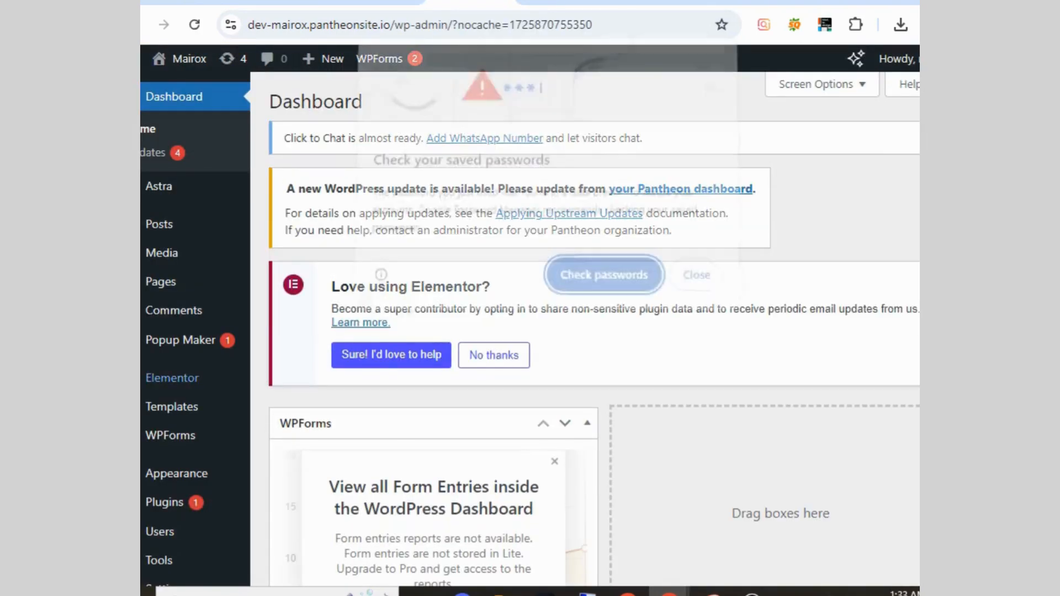
mouse_move(172, 377)
click(693, 280)
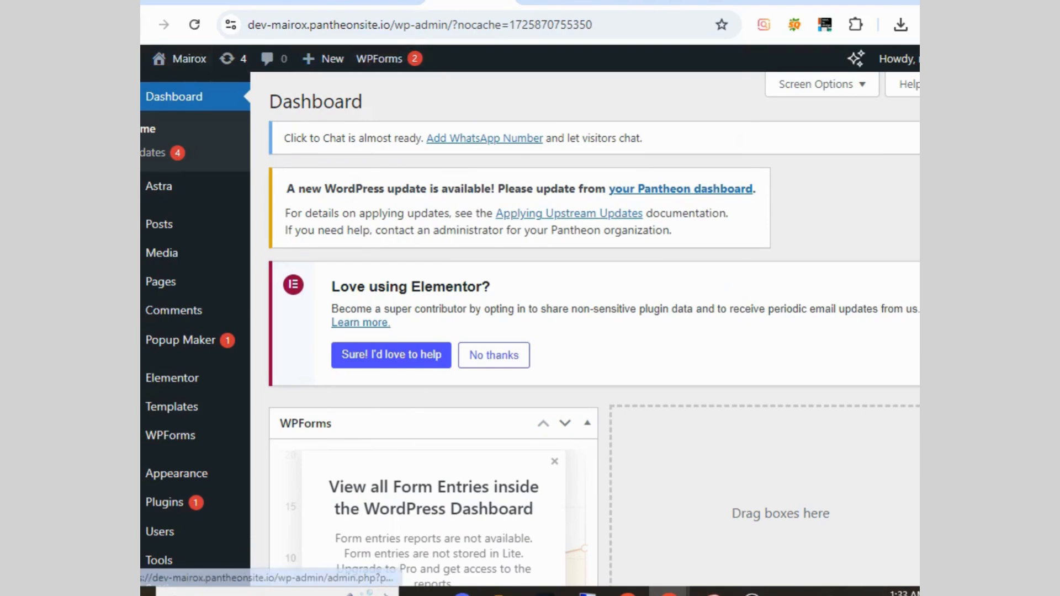
Open the Mairox site in a new tab from the WordPress admin and look through its homepage while logged in.
mouse_move(189, 58)
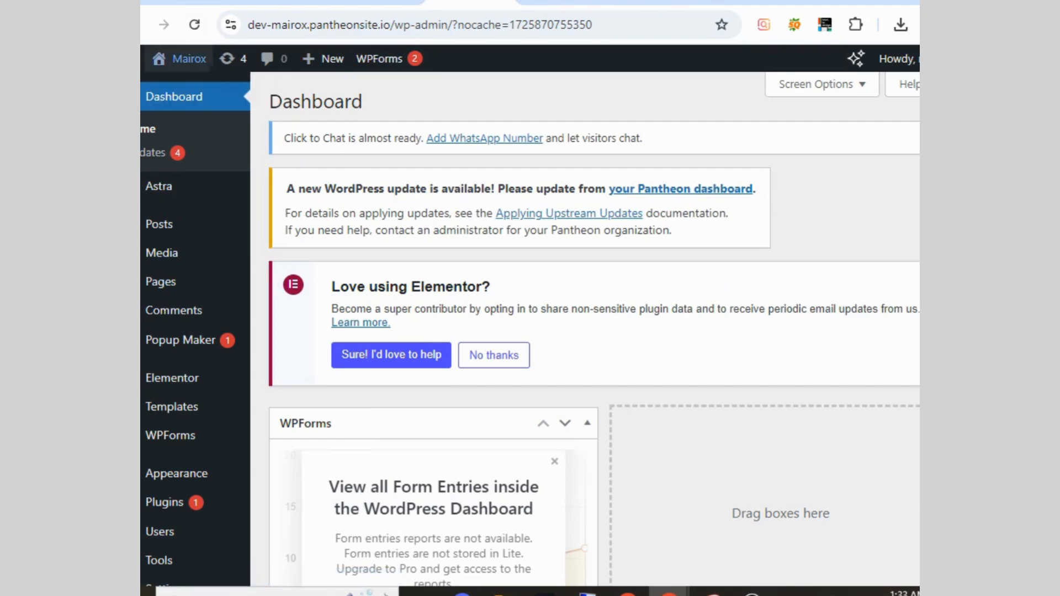
right_click(179, 62)
key(Escape)
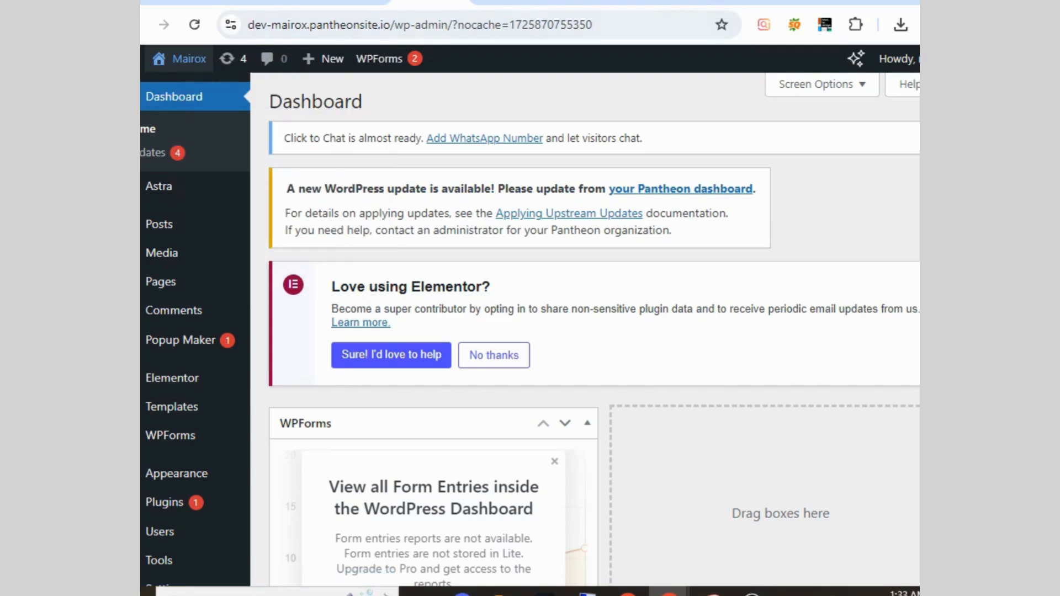
click(511, 2)
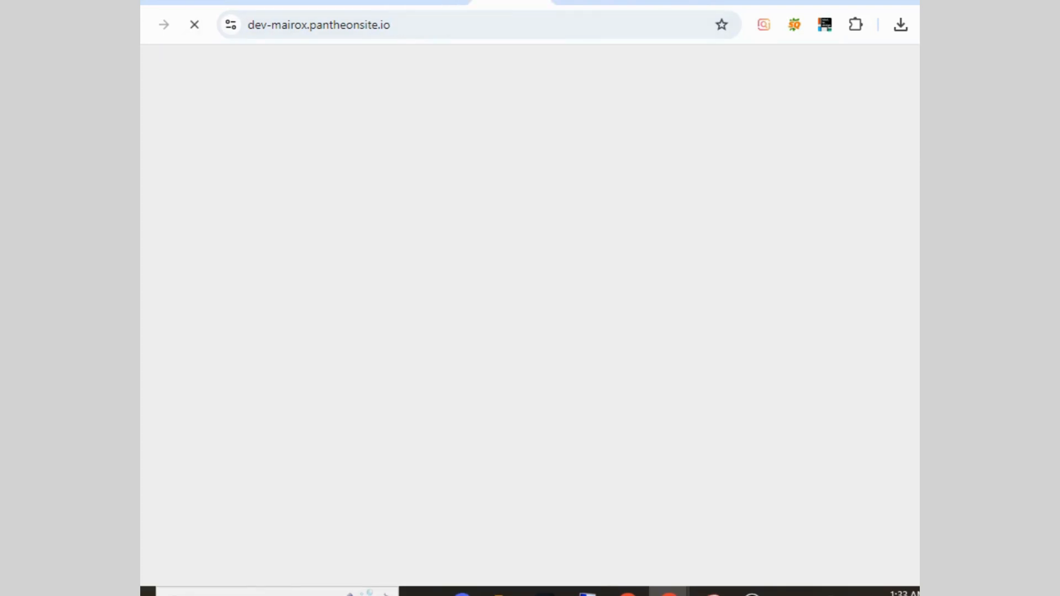
click(430, 2)
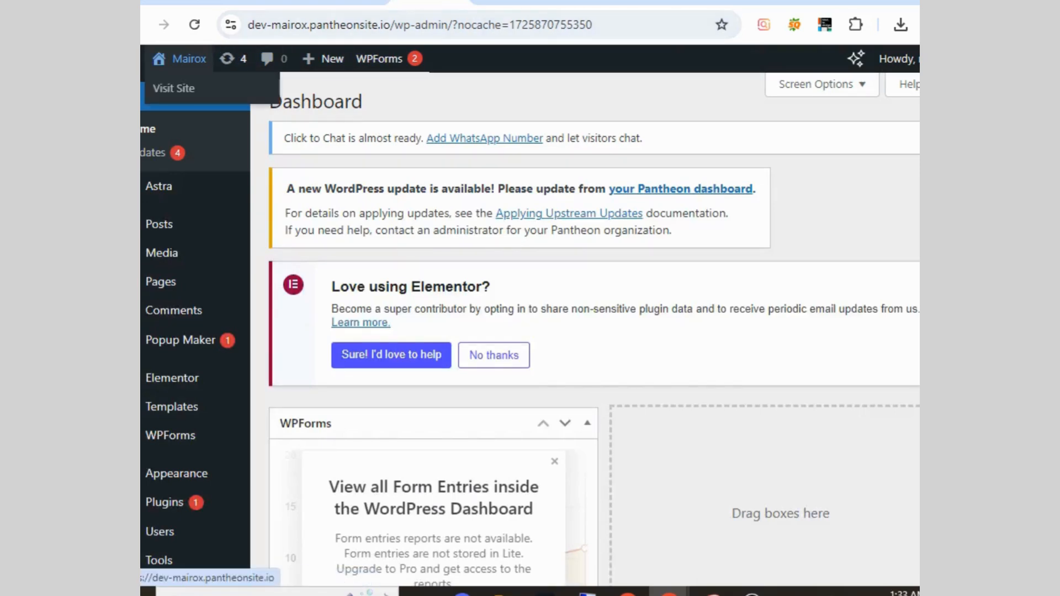
right_click(175, 57)
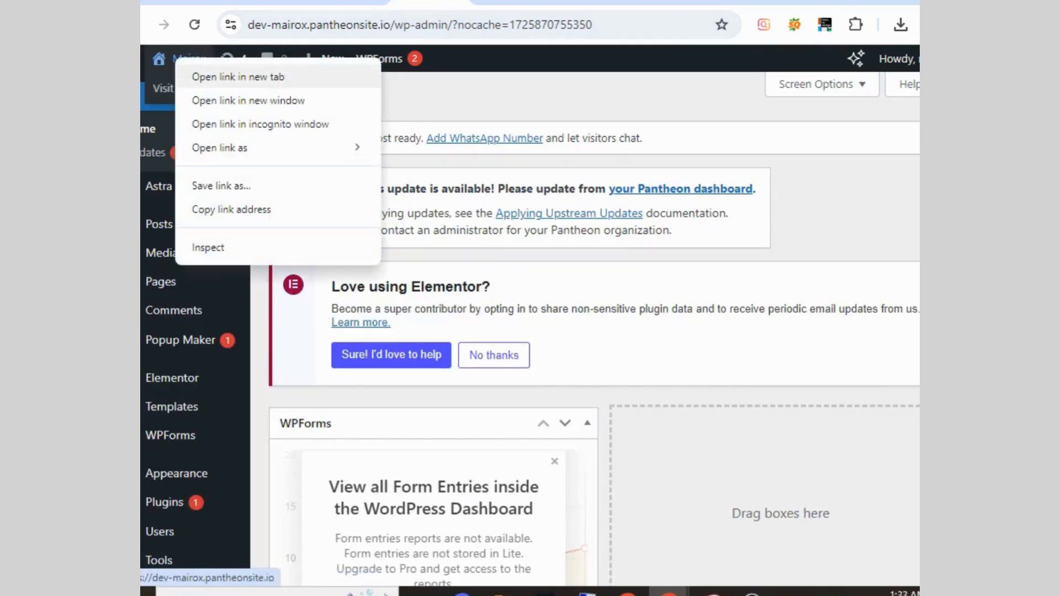
click(511, 3)
scroll(529, 331, down, 20)
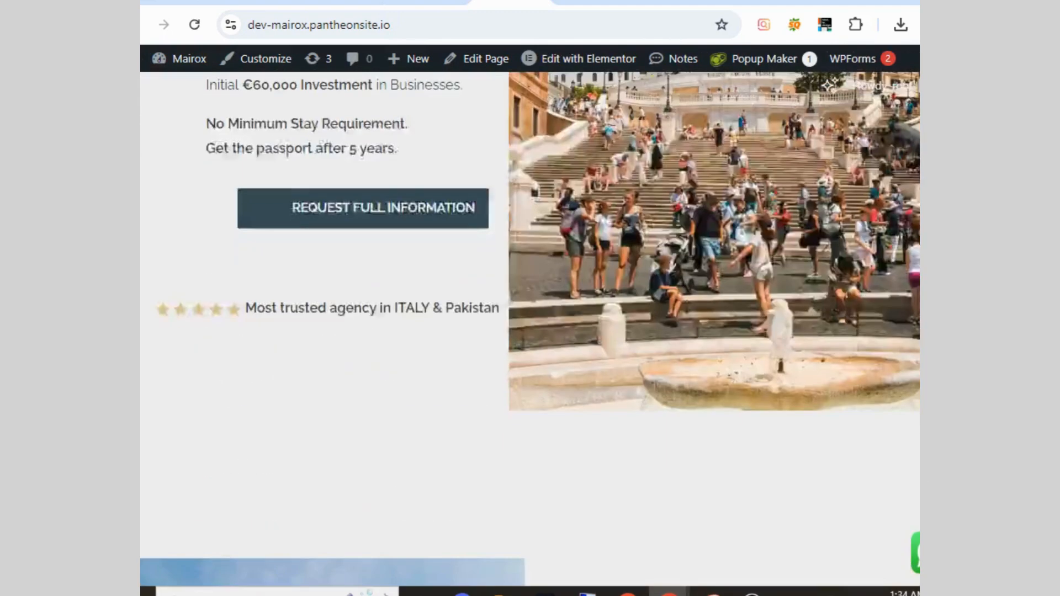
scroll(530, 331, down, 10)
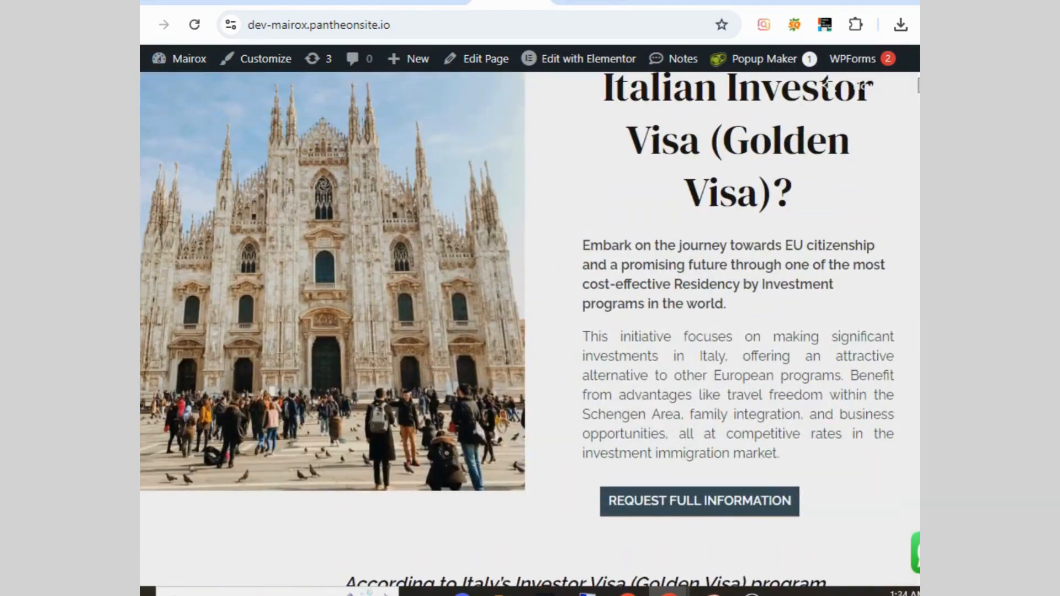
Open the WordPress Updates page from the admin dashboard and check the currently installed core version.
click(431, 3)
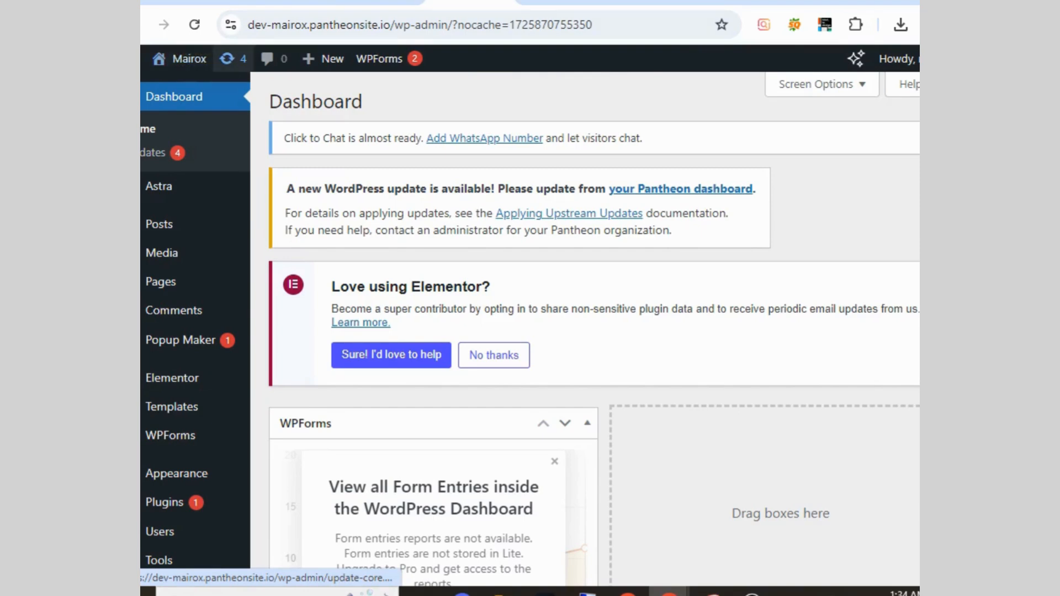
click(227, 59)
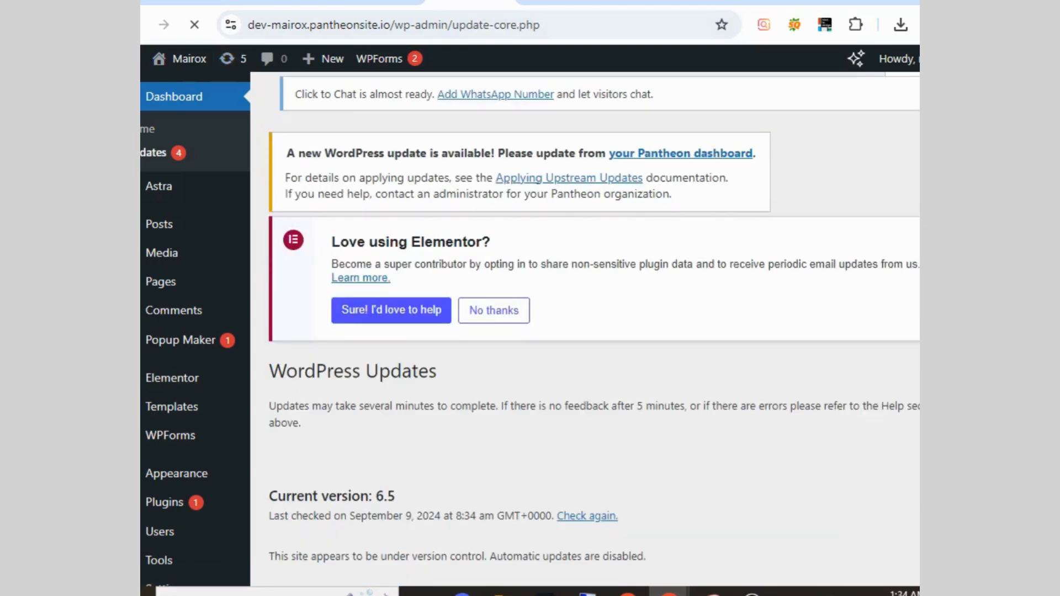
scroll(585, 331, down, 5)
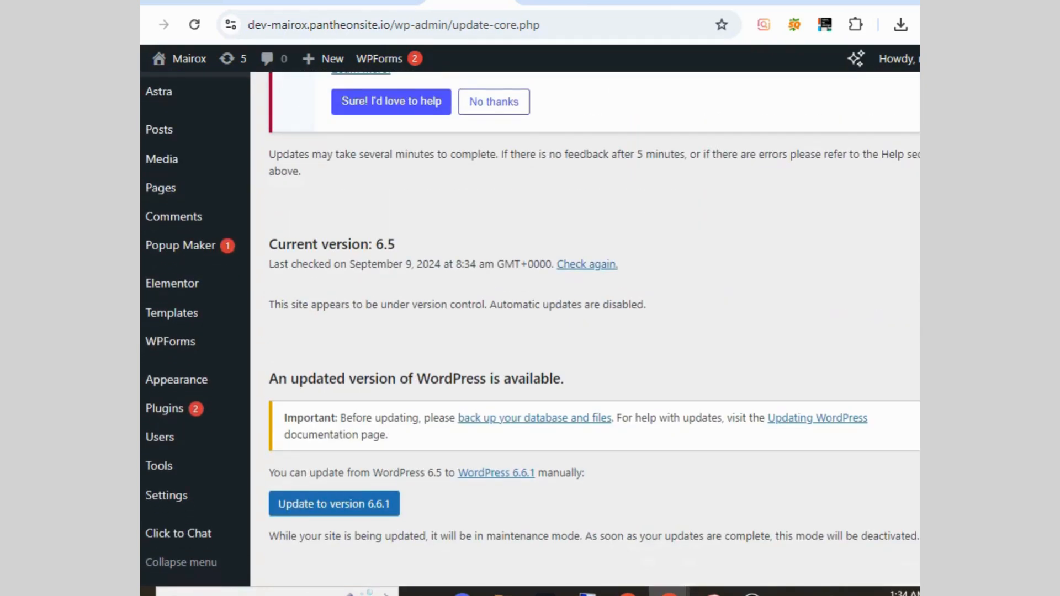
drag(269, 244, 387, 243)
scroll(585, 331, down, 6)
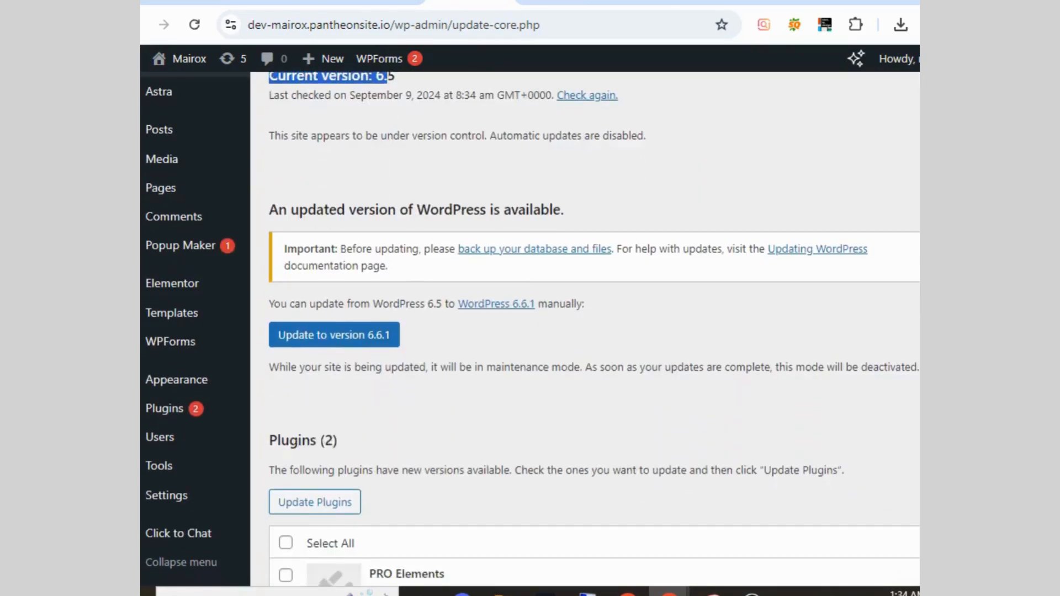
scroll(585, 331, up, 3)
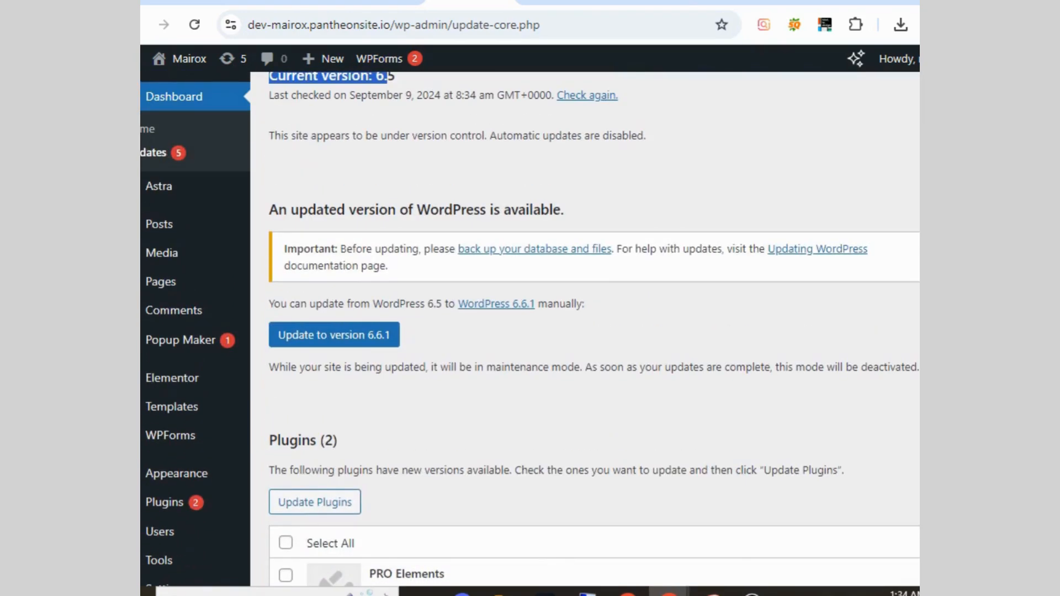
scroll(593, 329, up, 1)
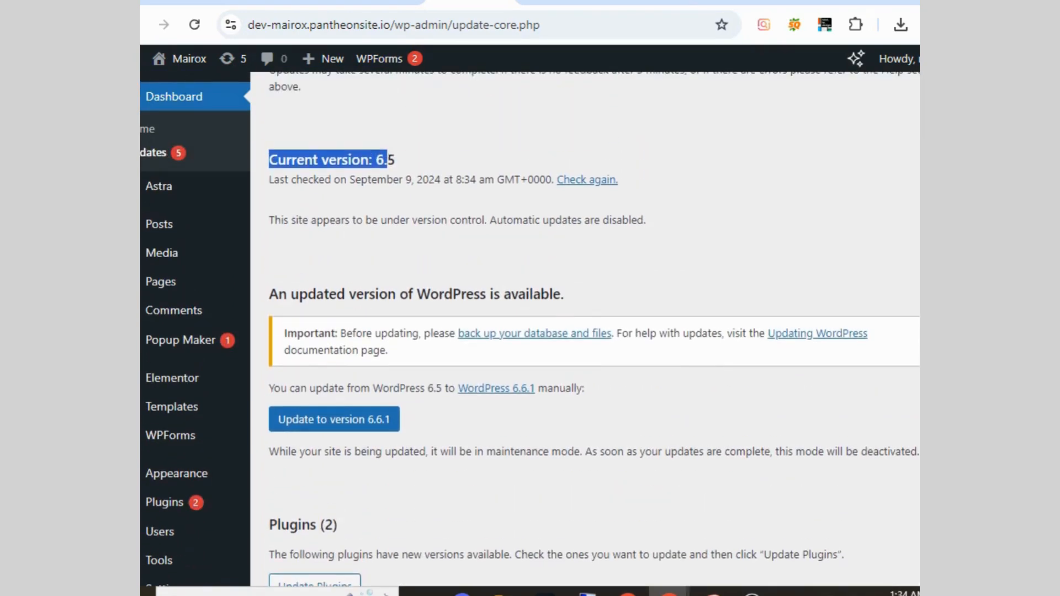
click(411, 160)
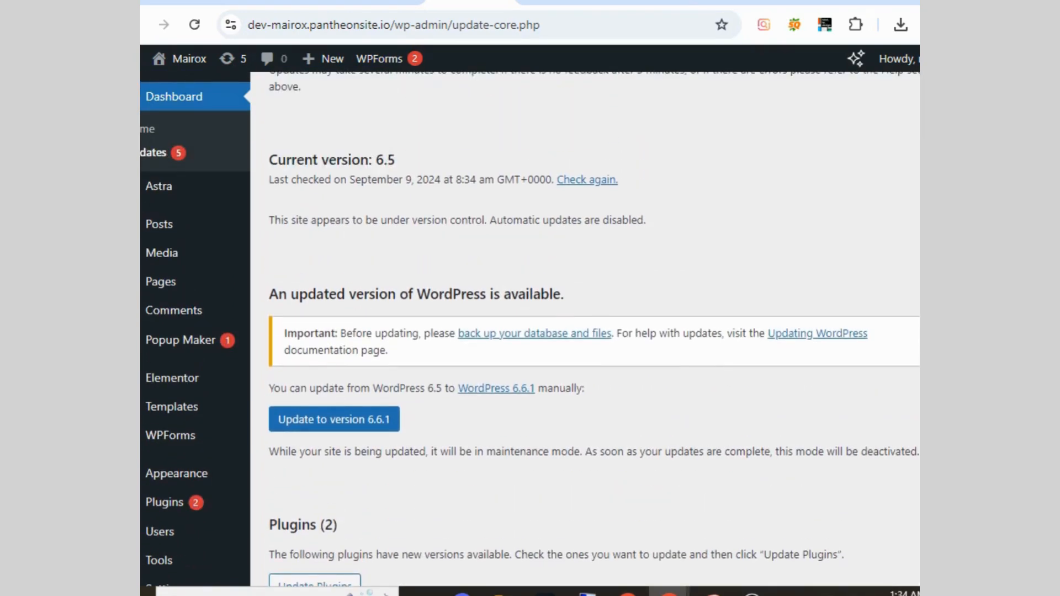
scroll(585, 331, up, 2)
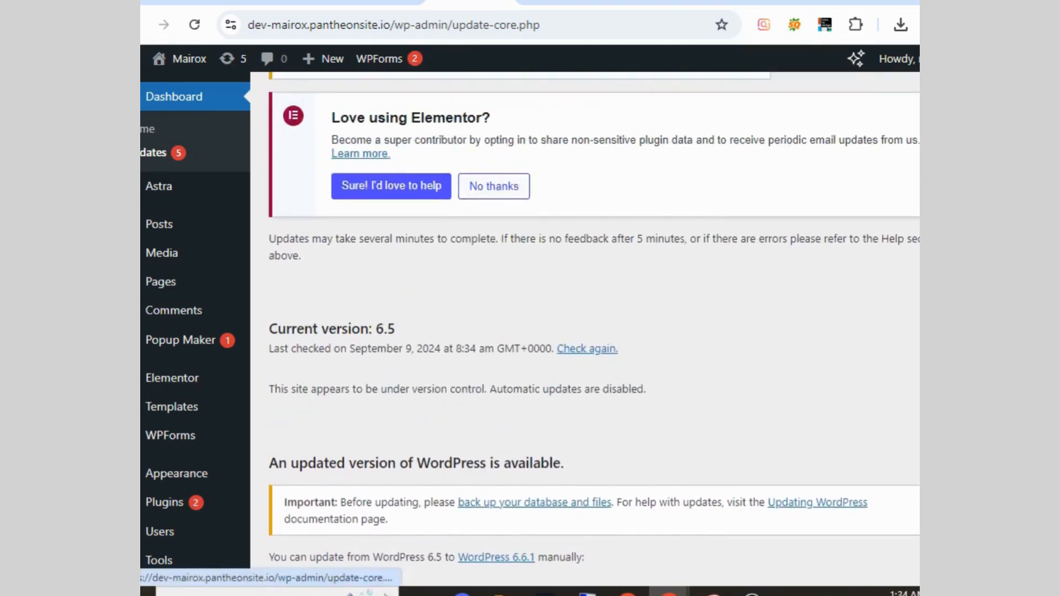
Review the available core, plugin and theme updates on the WordPress Updates page.
scroll(585, 331, down, 3)
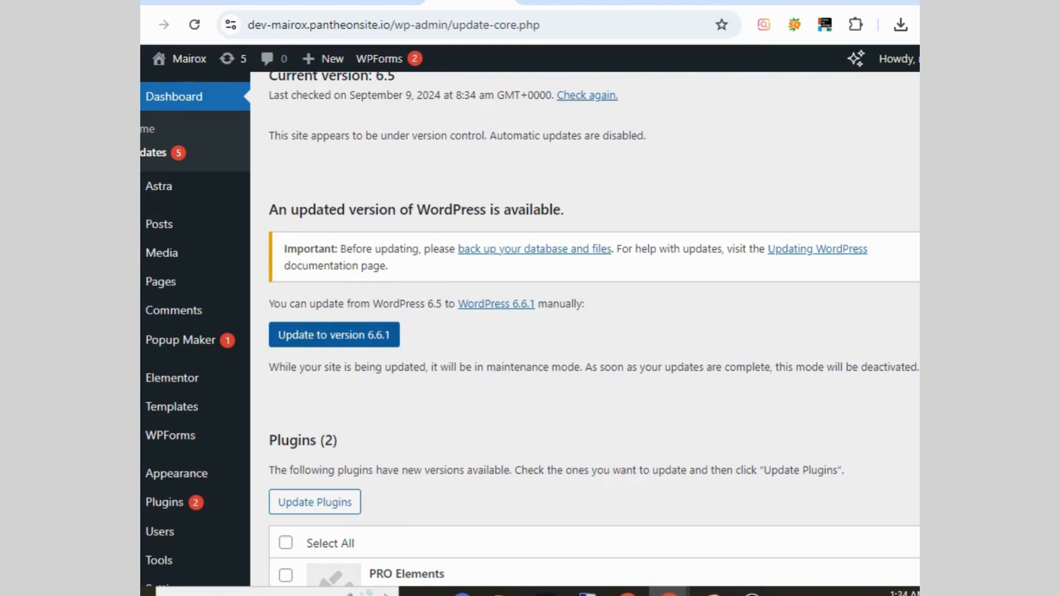
scroll(585, 332, down, 4)
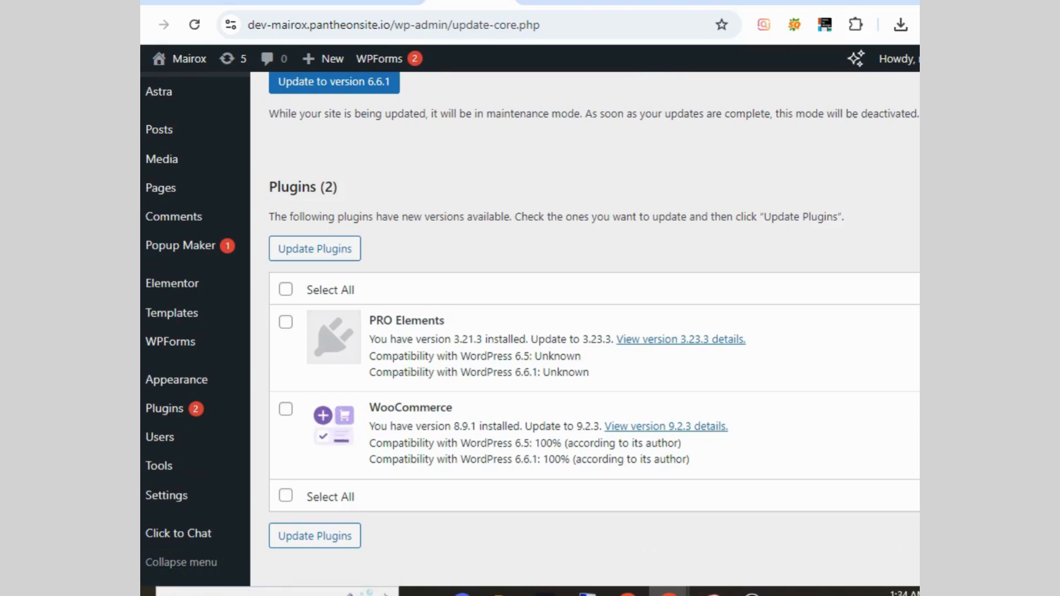
scroll(594, 330, down, 8)
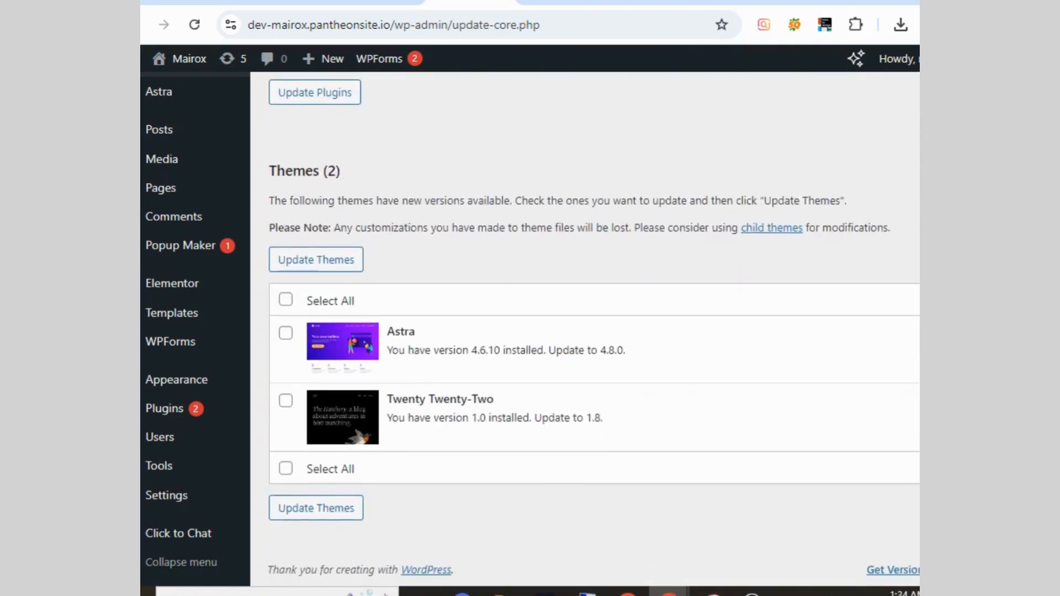
Mark the Twenty Twenty-Two theme for updating and highlight the Astra theme's update details.
click(285, 401)
drag(626, 350, 387, 331)
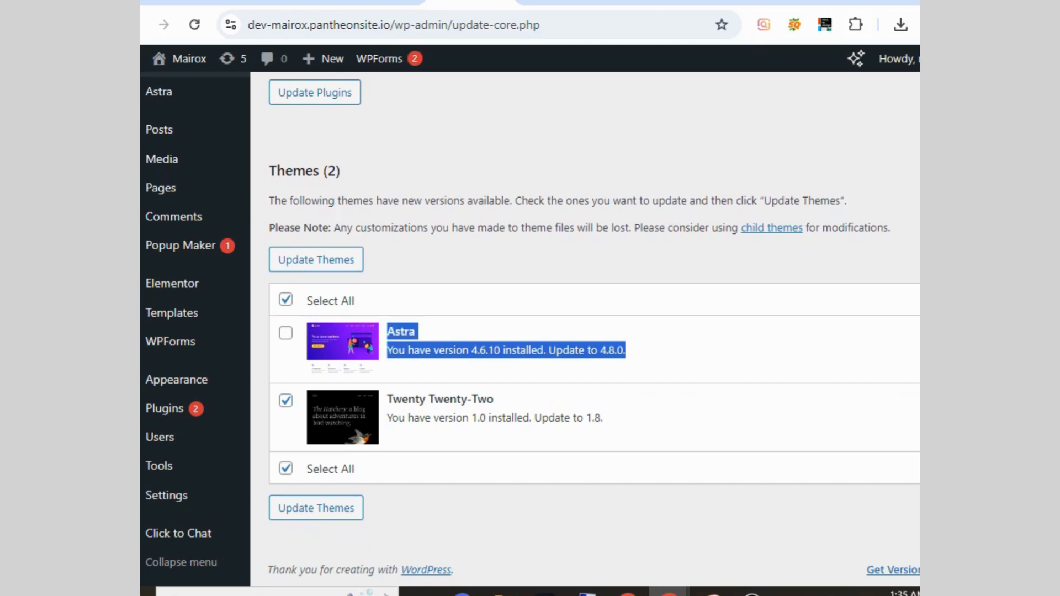
scroll(585, 331, up, 15)
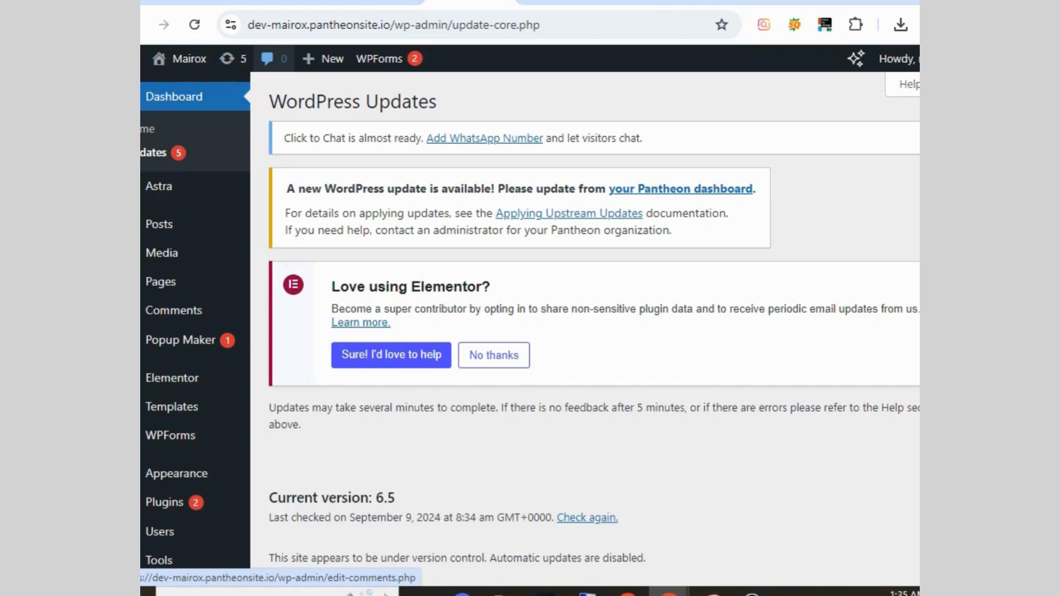
Open the site's Comments page and decline the Elementor data-sharing request.
click(274, 58)
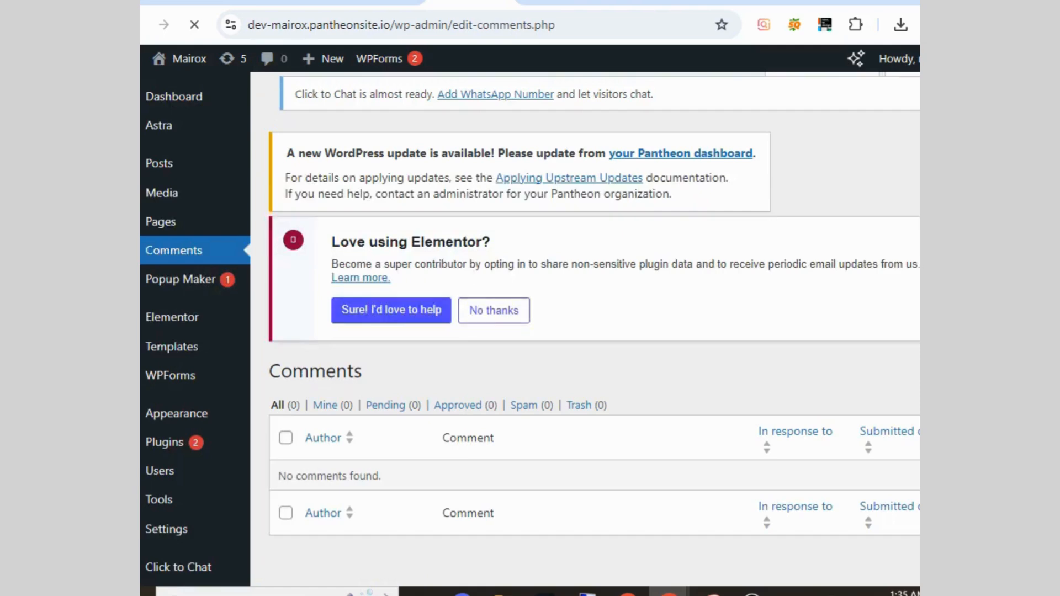
scroll(530, 325, down, 1)
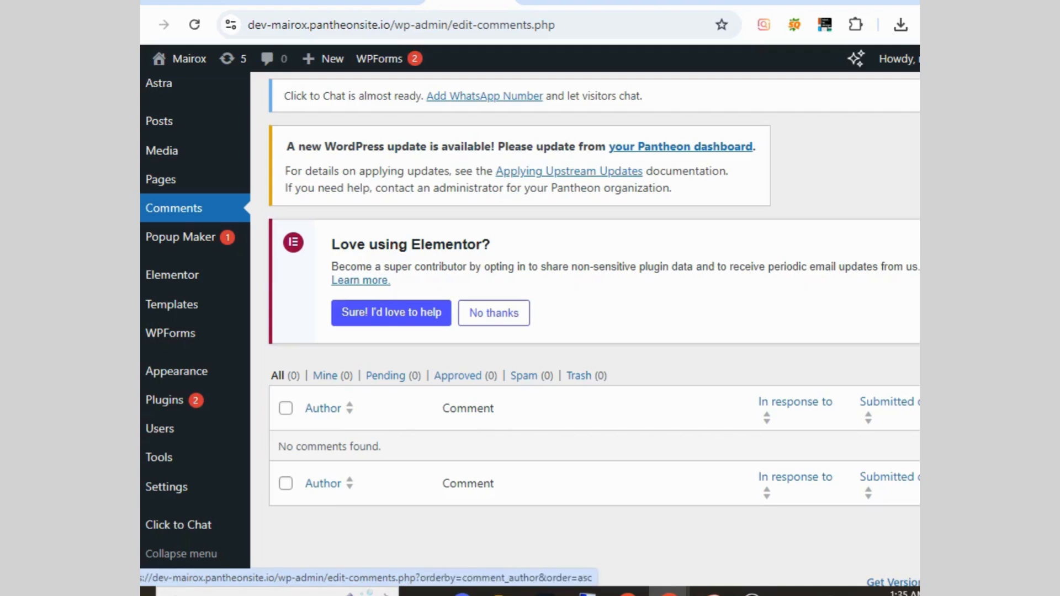
click(493, 312)
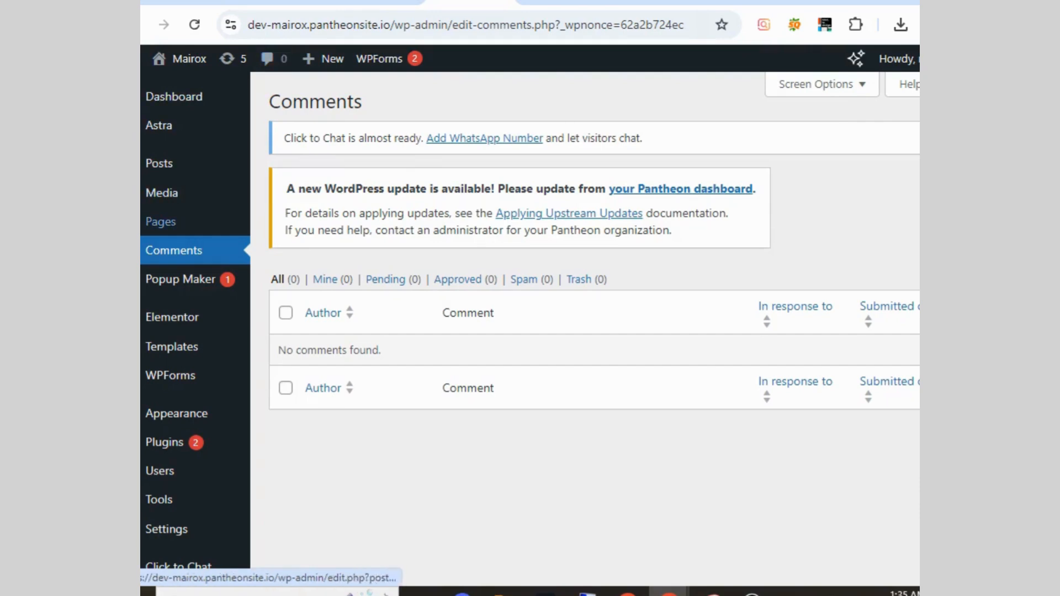
Open a new blank post and look over its content editor, categories, featured image and format settings.
mouse_move(174, 97)
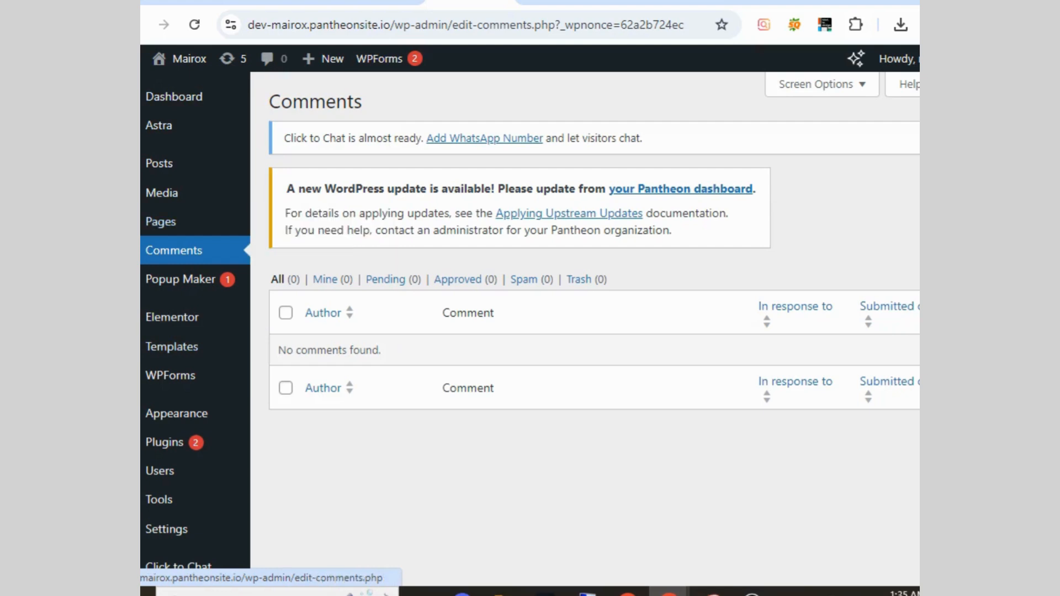
mouse_move(323, 59)
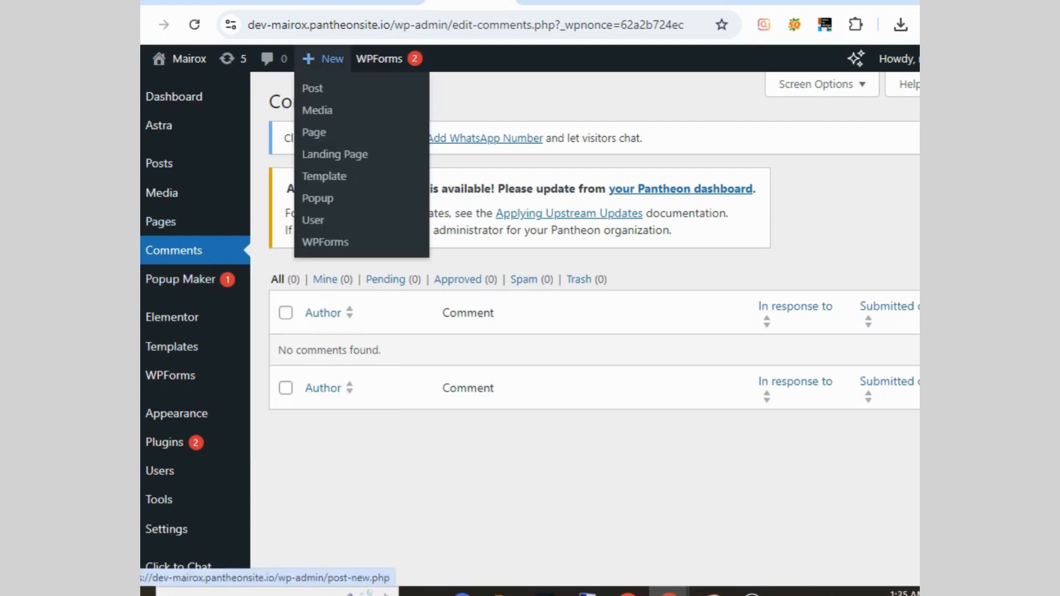
click(313, 89)
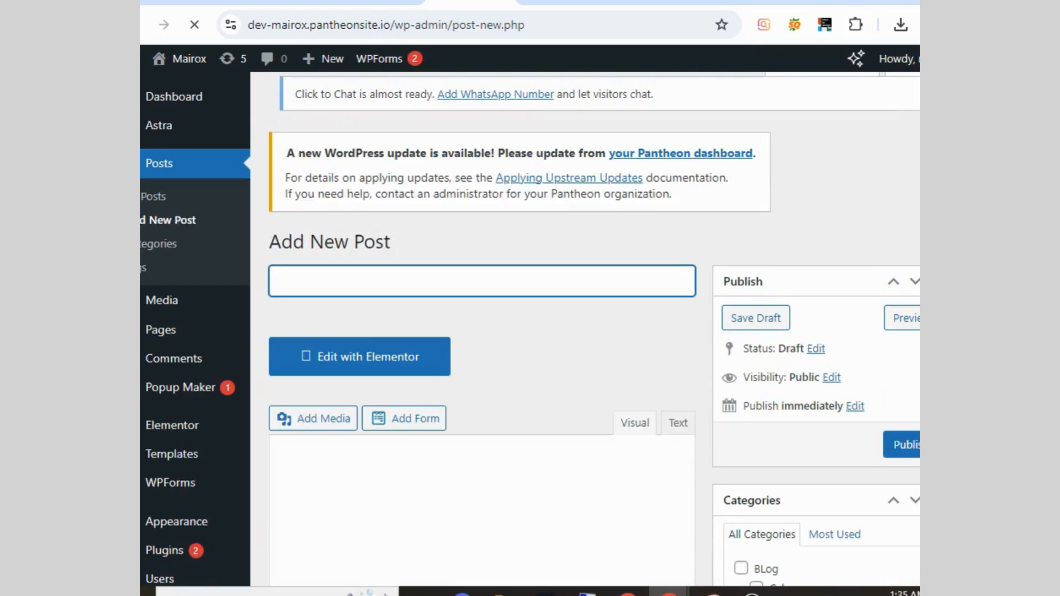
scroll(480, 331, down, 10)
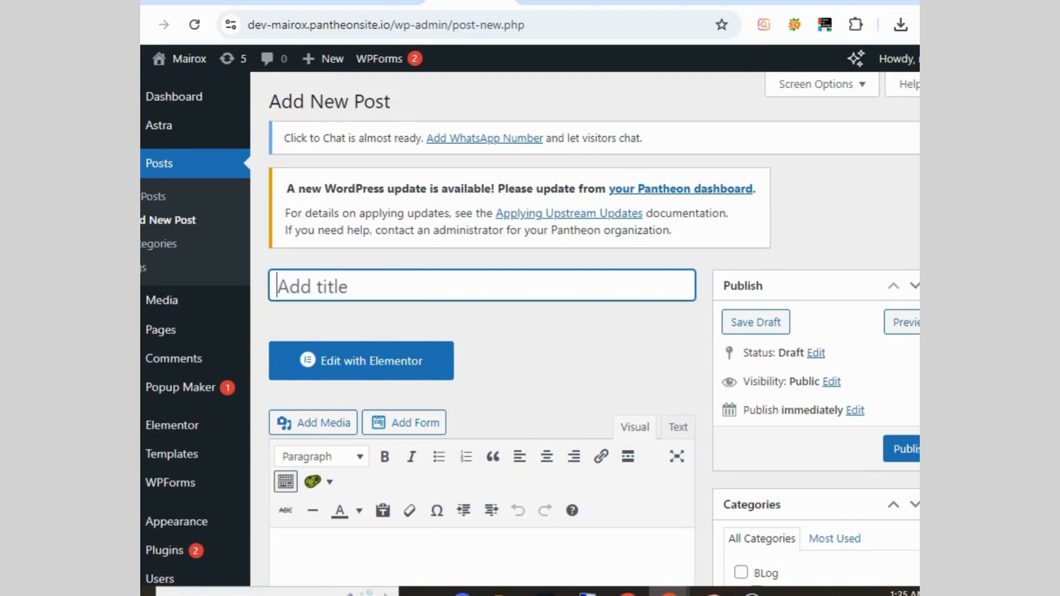
scroll(480, 332, down, 12)
scroll(480, 331, down, 10)
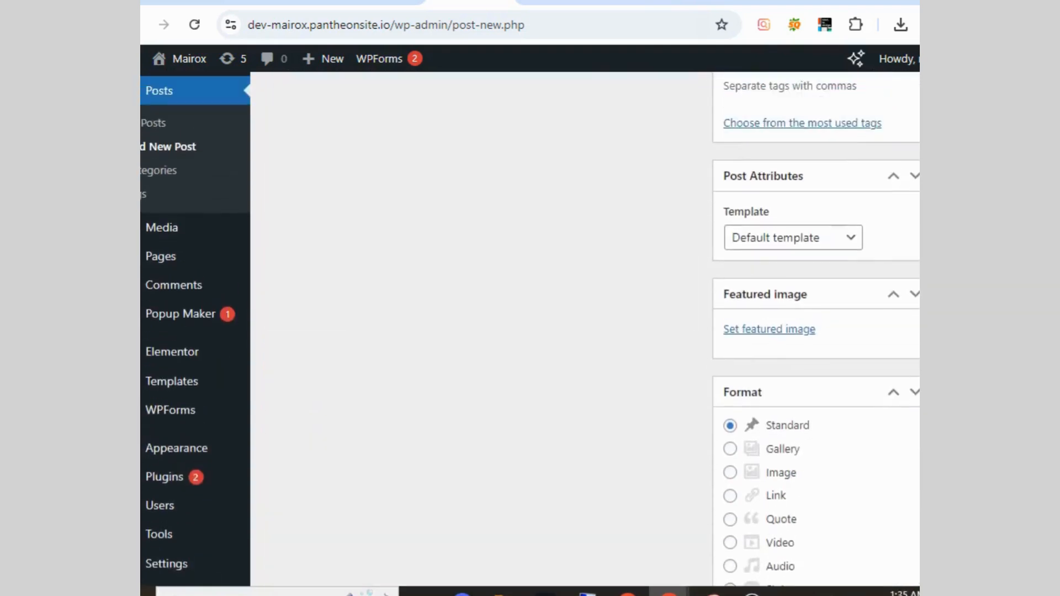
scroll(480, 331, up, 7)
scroll(439, 203, up, 8)
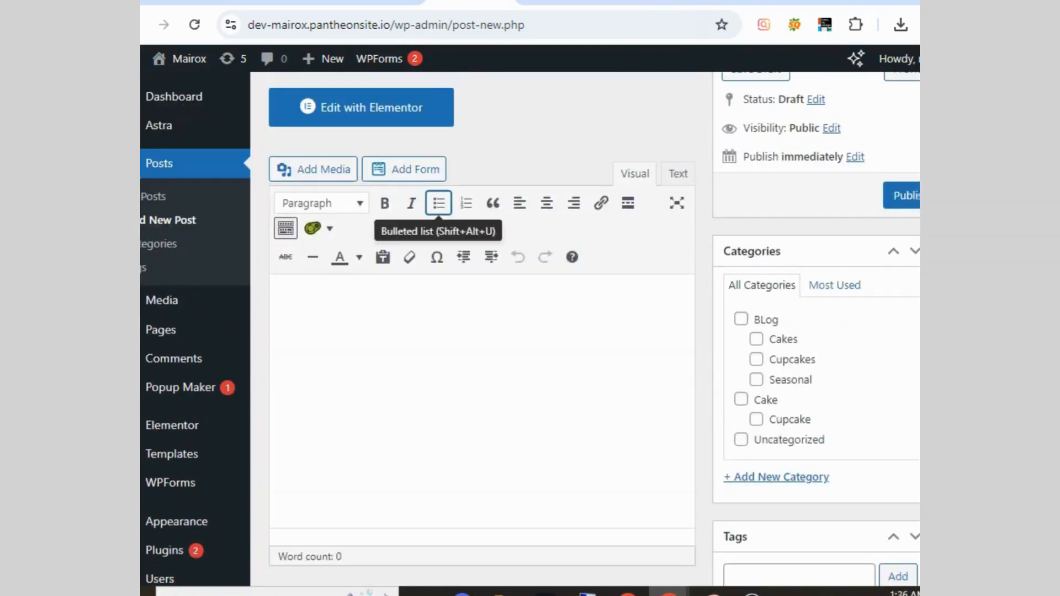
scroll(439, 203, up, 5)
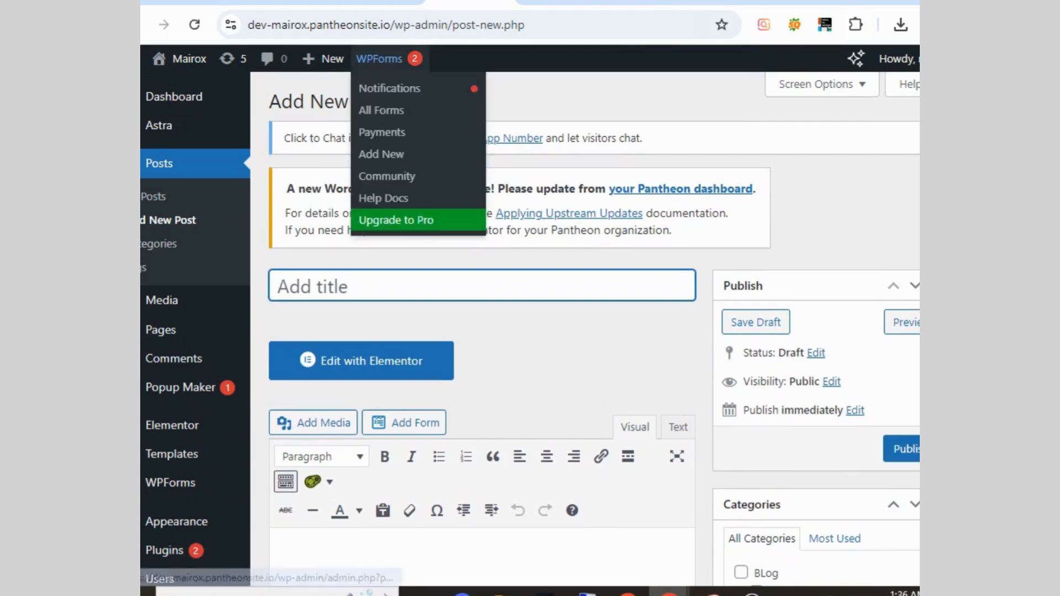
Look over the admin bar's options for new content, WPForms, the user account and the site.
mouse_move(326, 59)
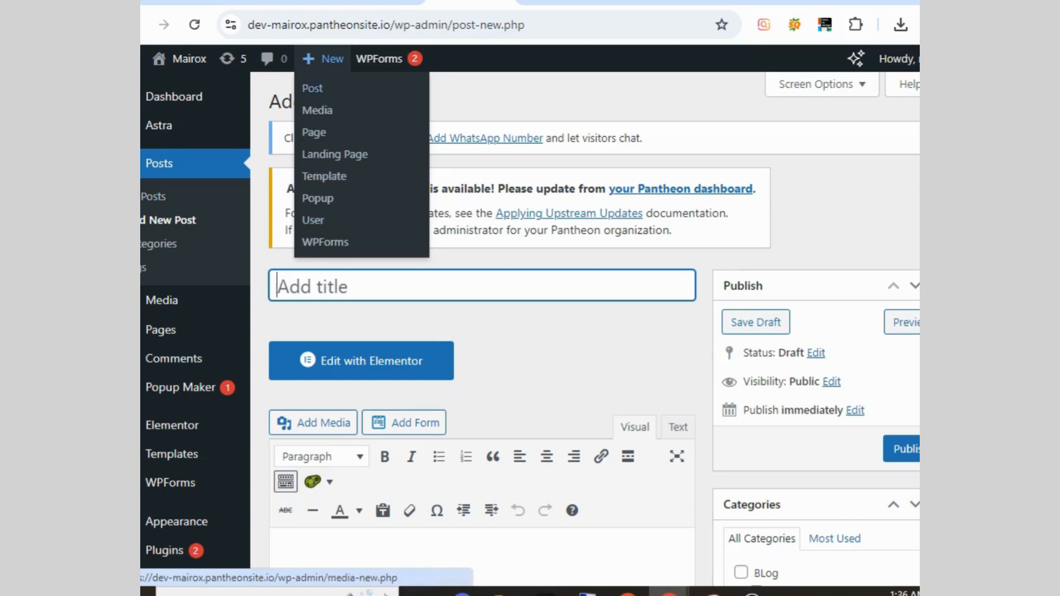
mouse_move(379, 59)
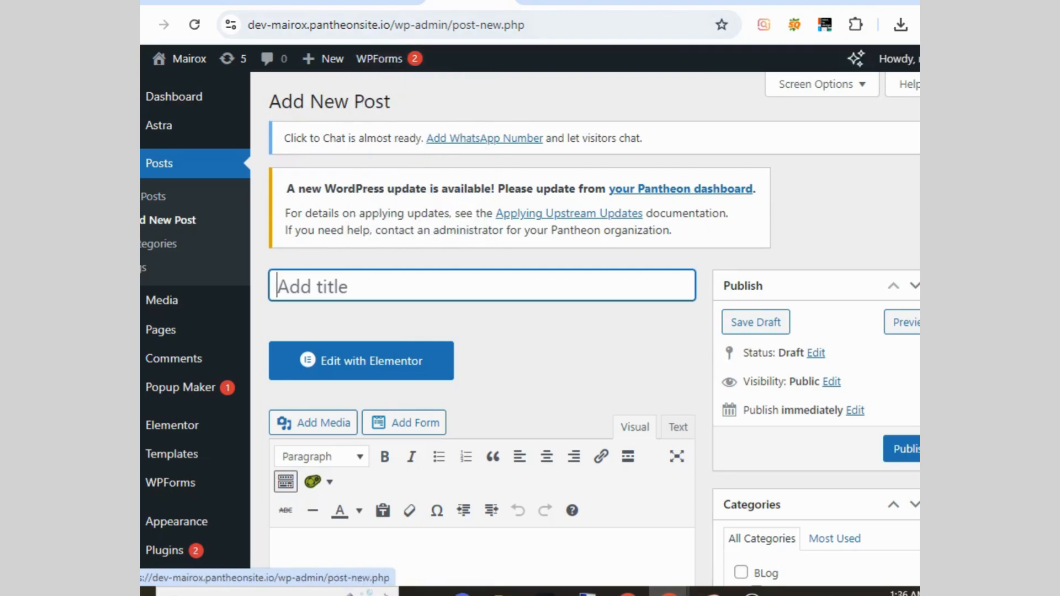
mouse_move(897, 58)
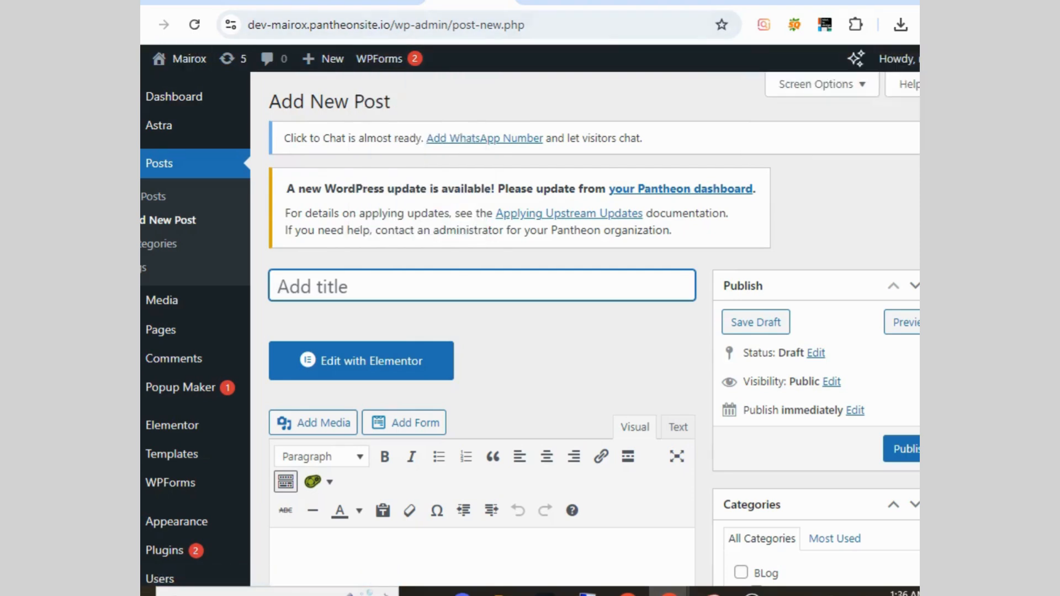
mouse_move(188, 58)
Return to the dashboard home and look through its WPForms and Elementor Overview widgets.
click(174, 96)
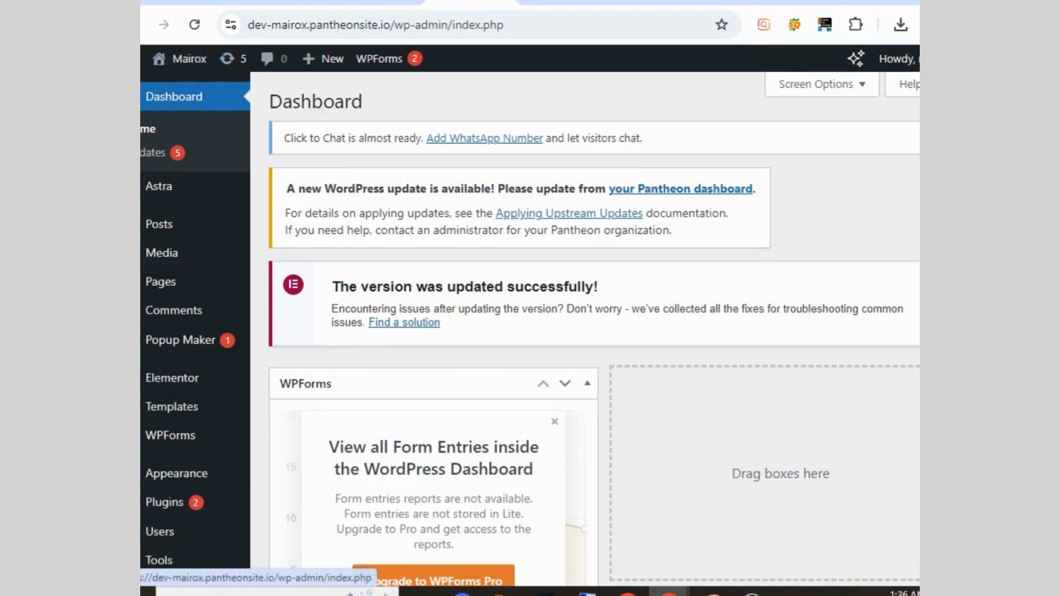
drag(363, 101, 269, 102)
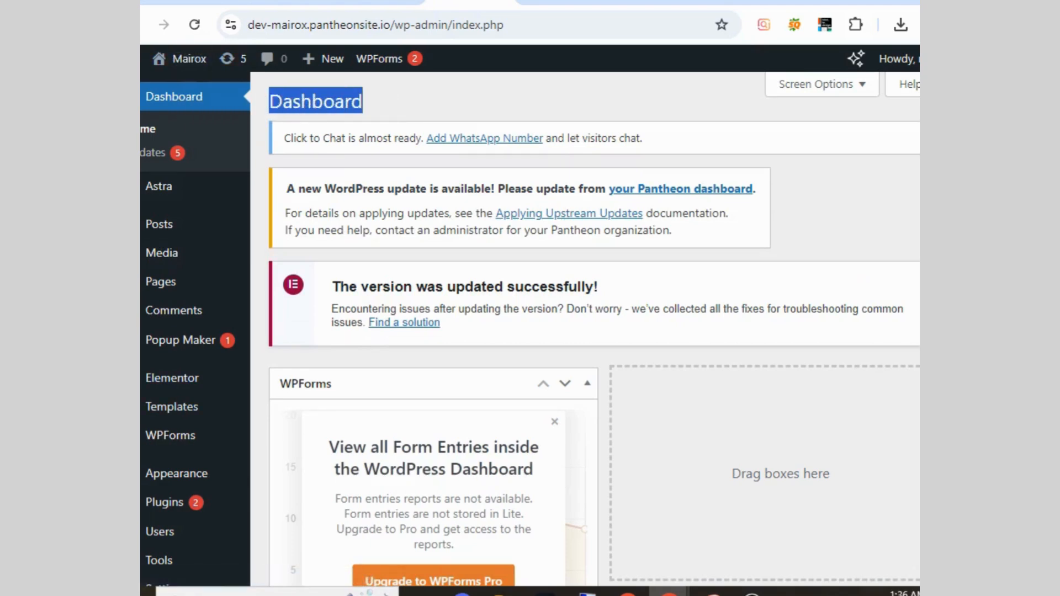
scroll(269, 102, down, 2)
scroll(269, 102, up, 2)
scroll(594, 326, down, 3)
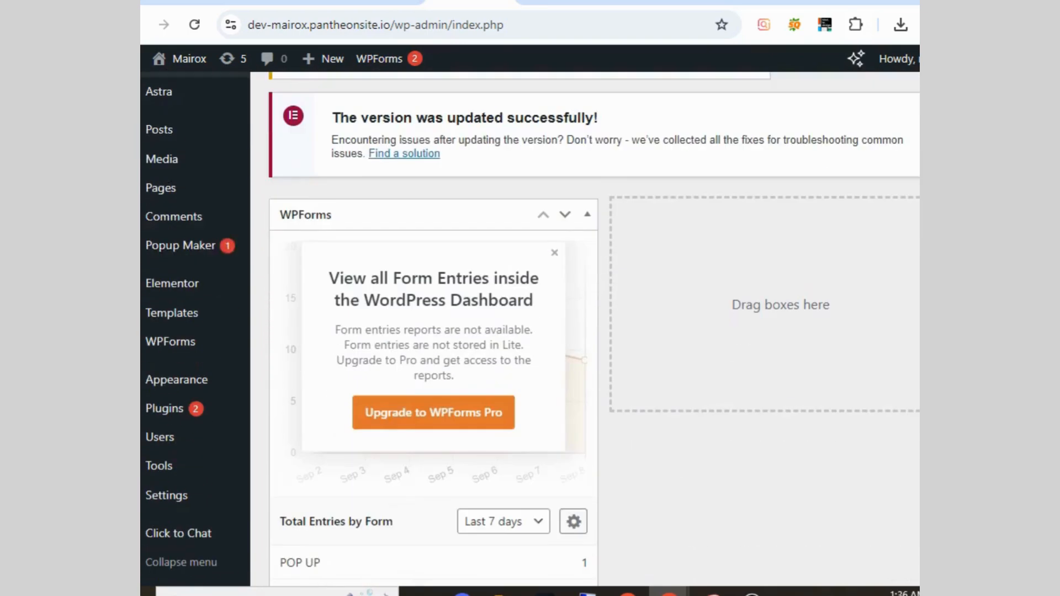
scroll(594, 325, down, 6)
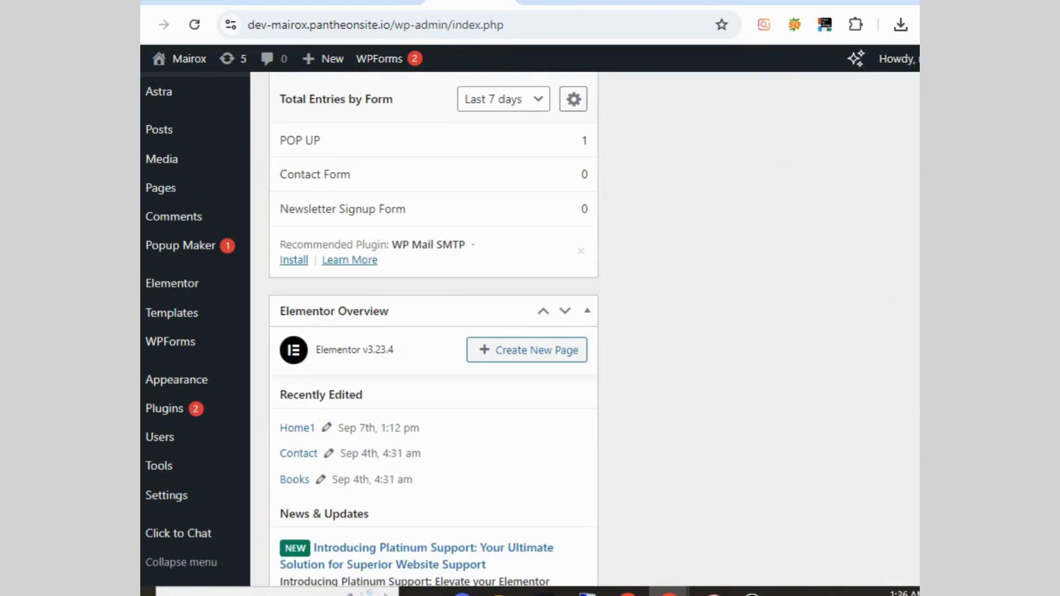
scroll(594, 326, up, 1)
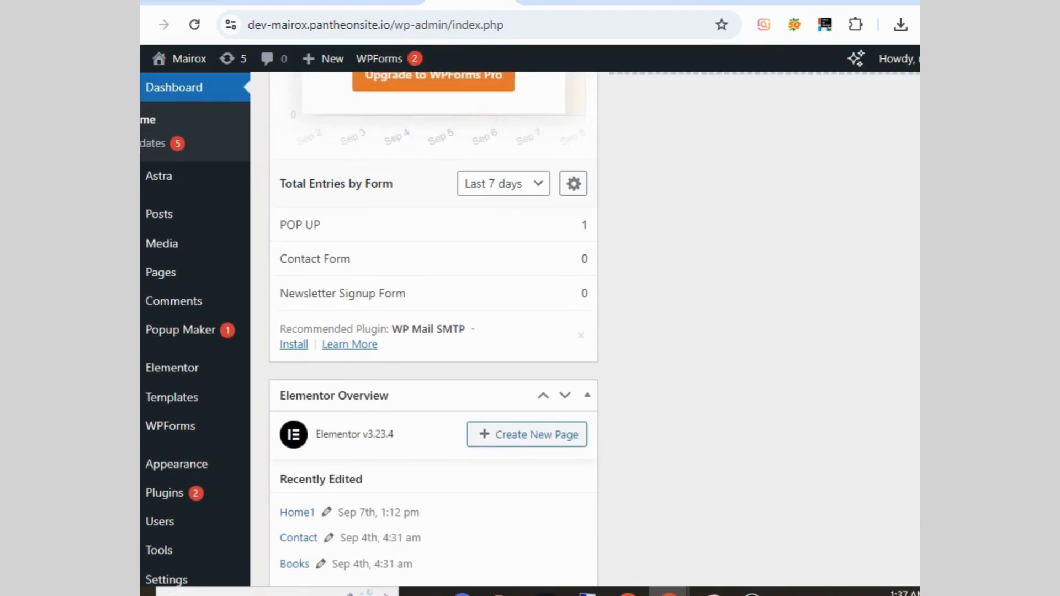
scroll(433, 331, down, 8)
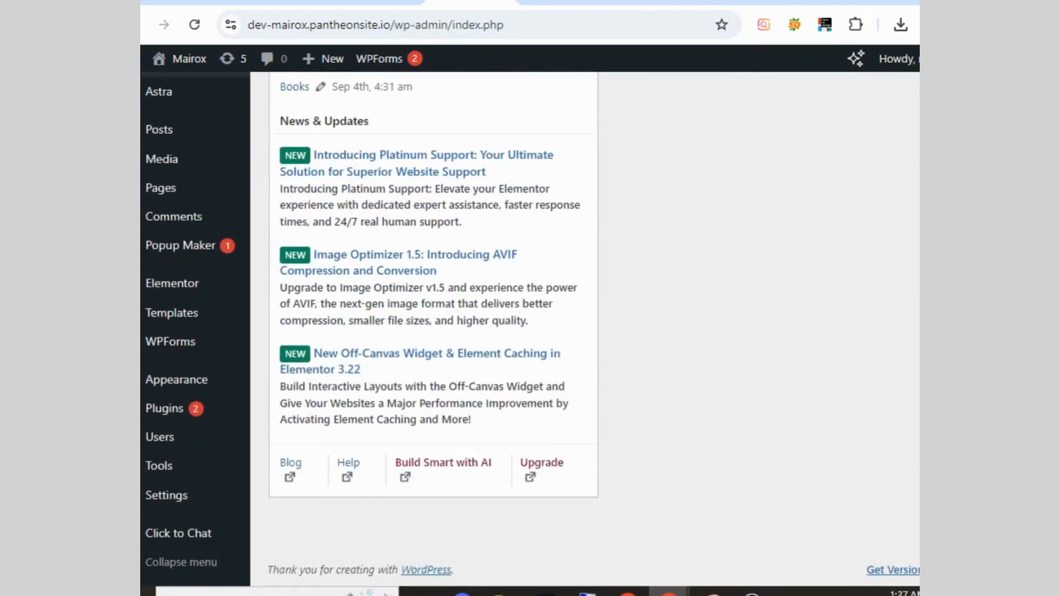
scroll(595, 325, up, 8)
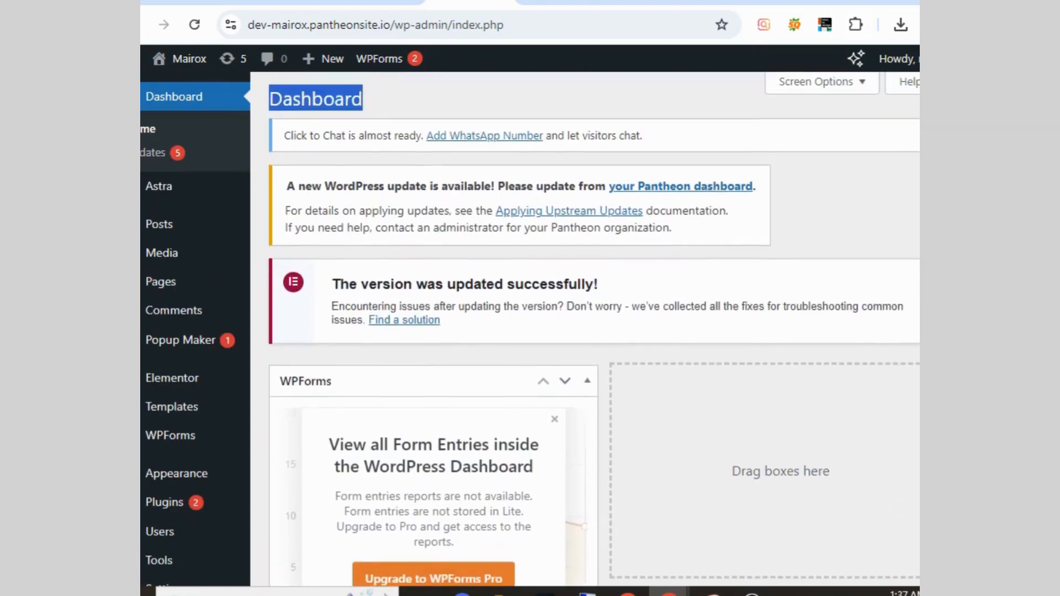
Move the WPForms dashboard widget below Elementor Overview and restore its original place.
click(564, 384)
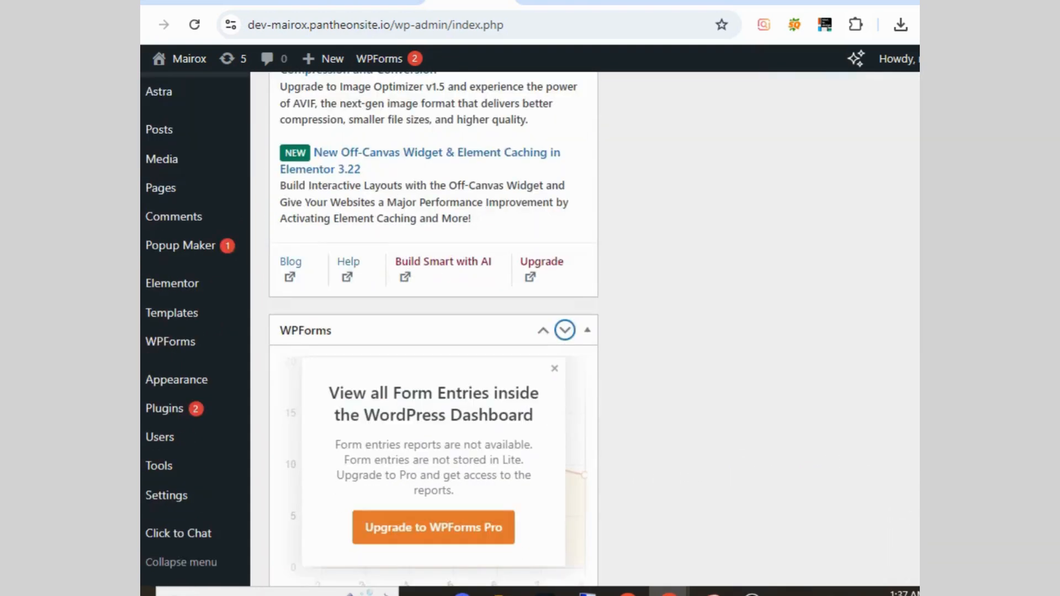
click(543, 330)
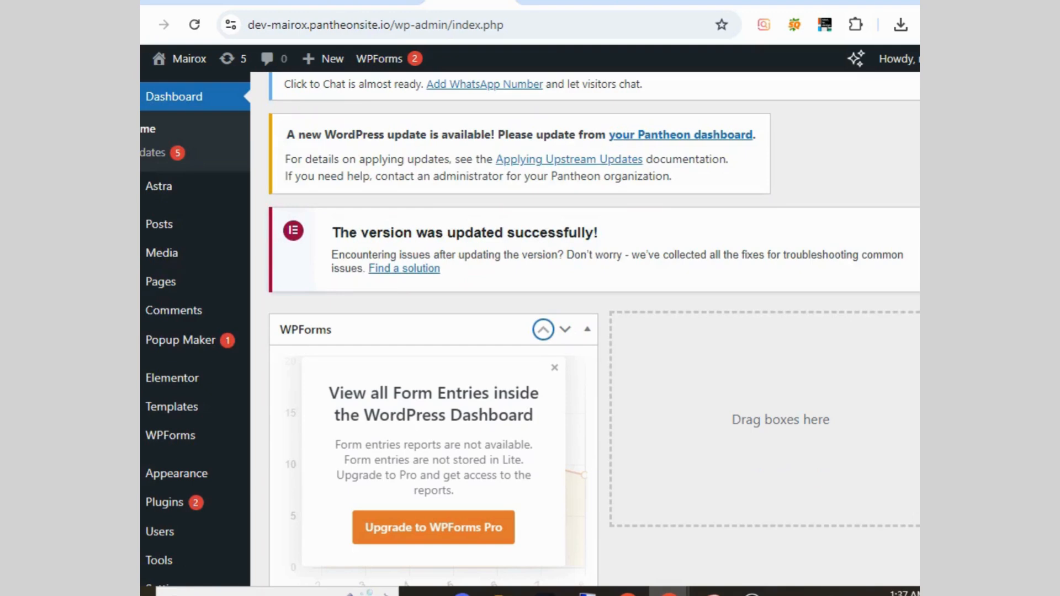
Dismiss the Elementor version update notice and review the form entries, recently edited pages and Elementor news on the dashboard.
scroll(594, 325, down, 5)
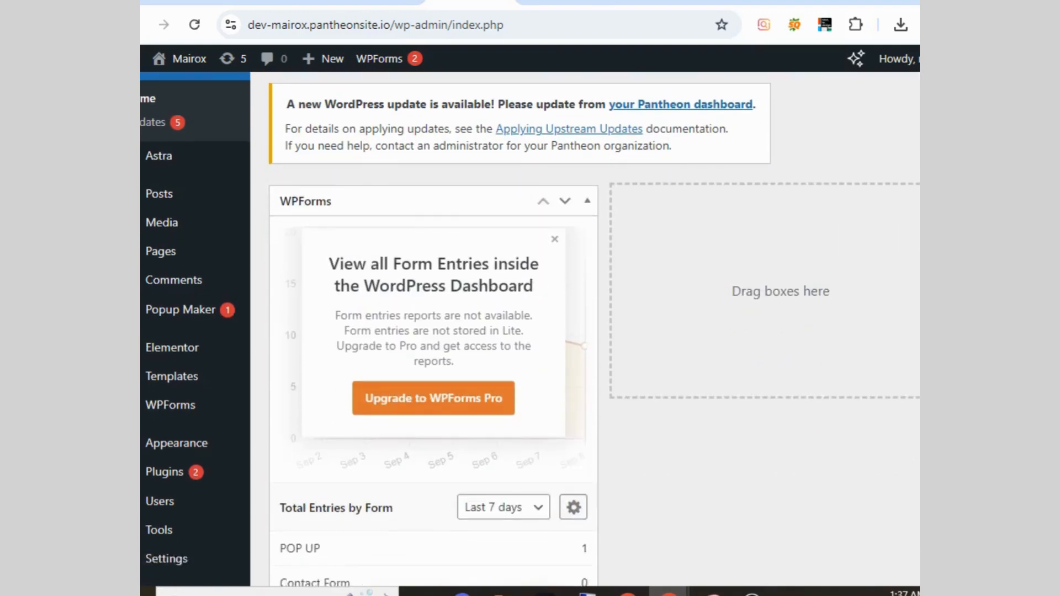
scroll(433, 331, down, 3)
scroll(433, 331, down, 5)
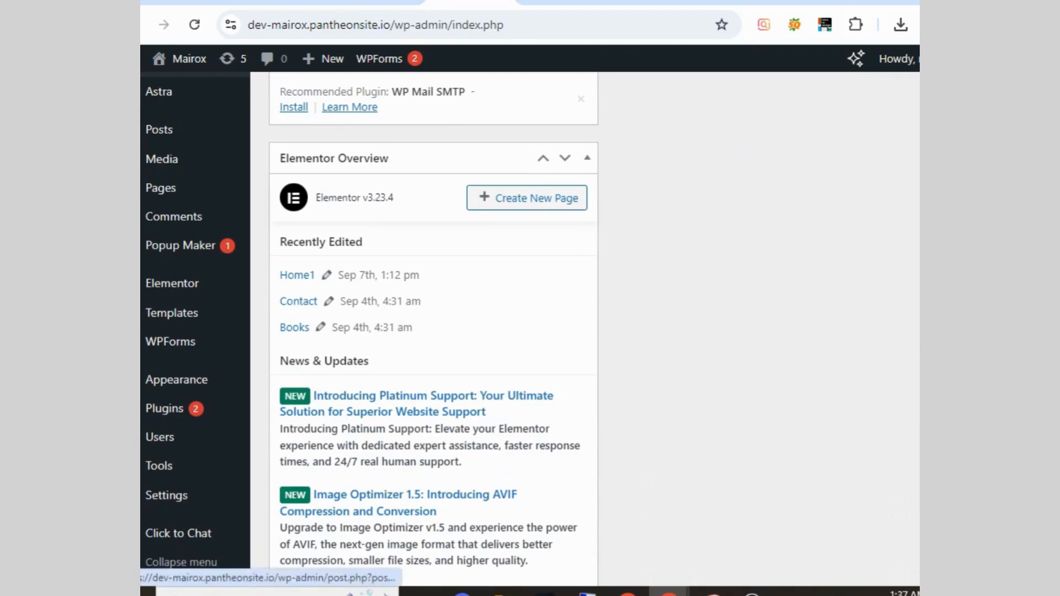
scroll(433, 321, down, 2)
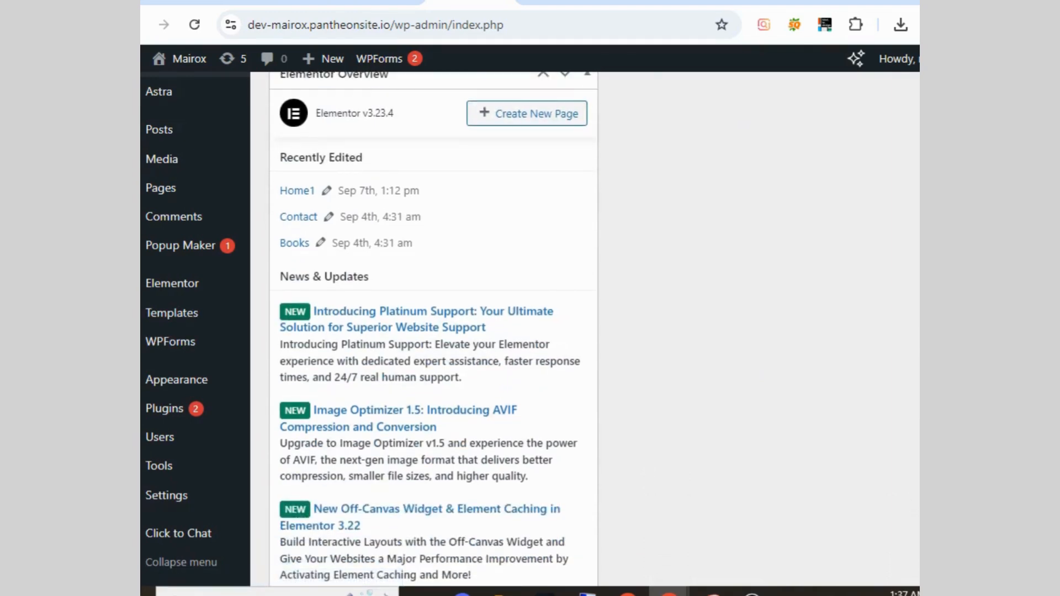
scroll(594, 330, down, 3)
scroll(595, 329, up, 15)
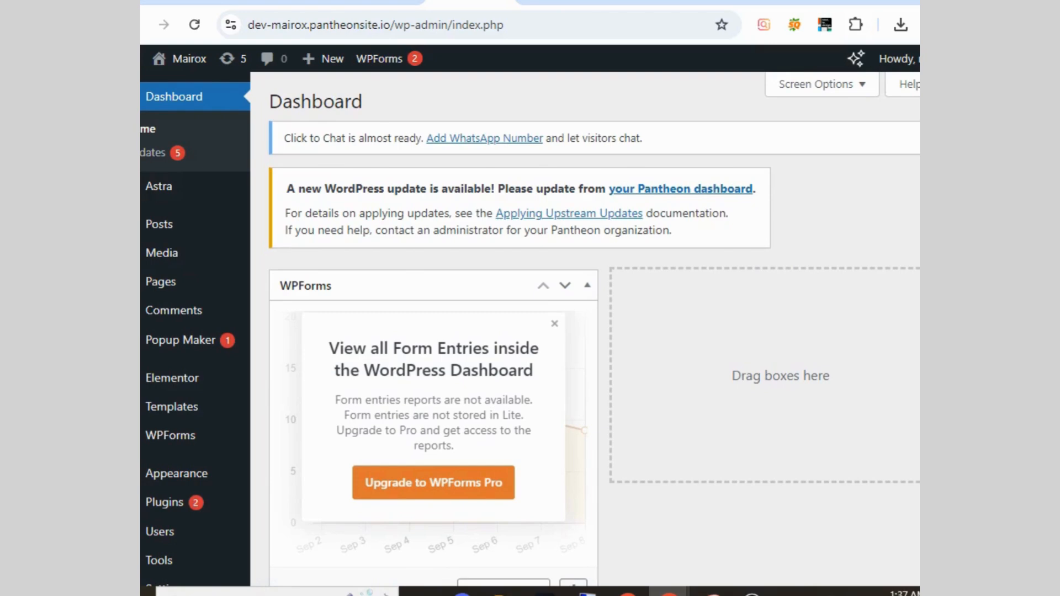
scroll(530, 331, down, 8)
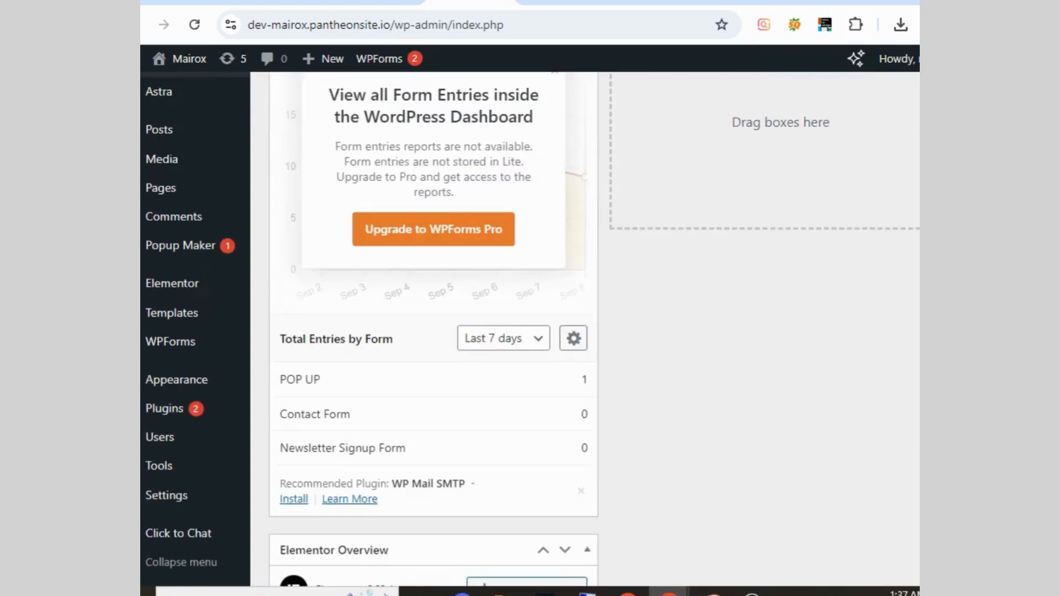
scroll(433, 331, down, 5)
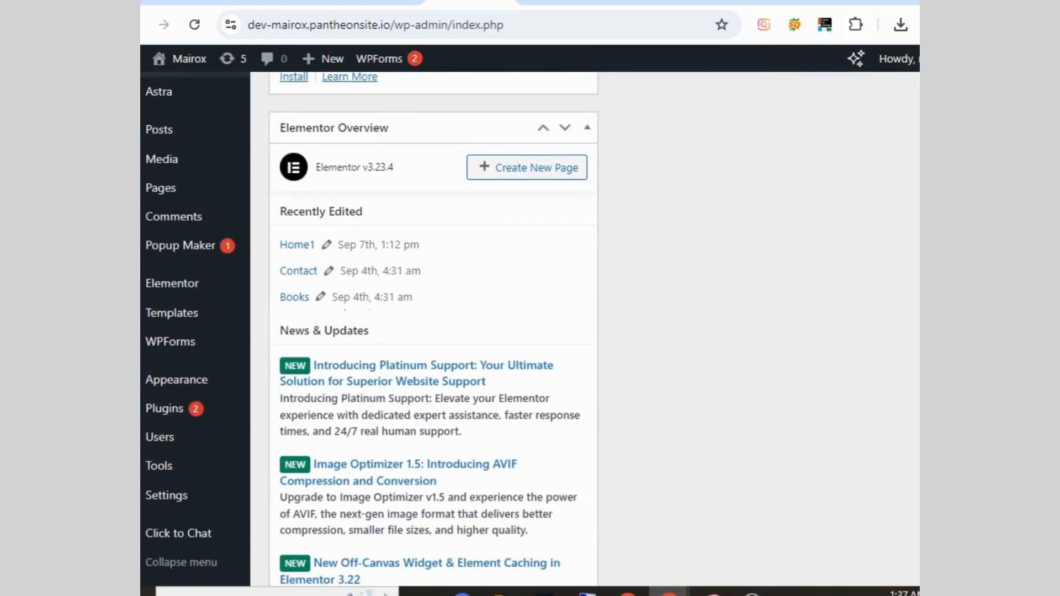
scroll(386, 304, down, 3)
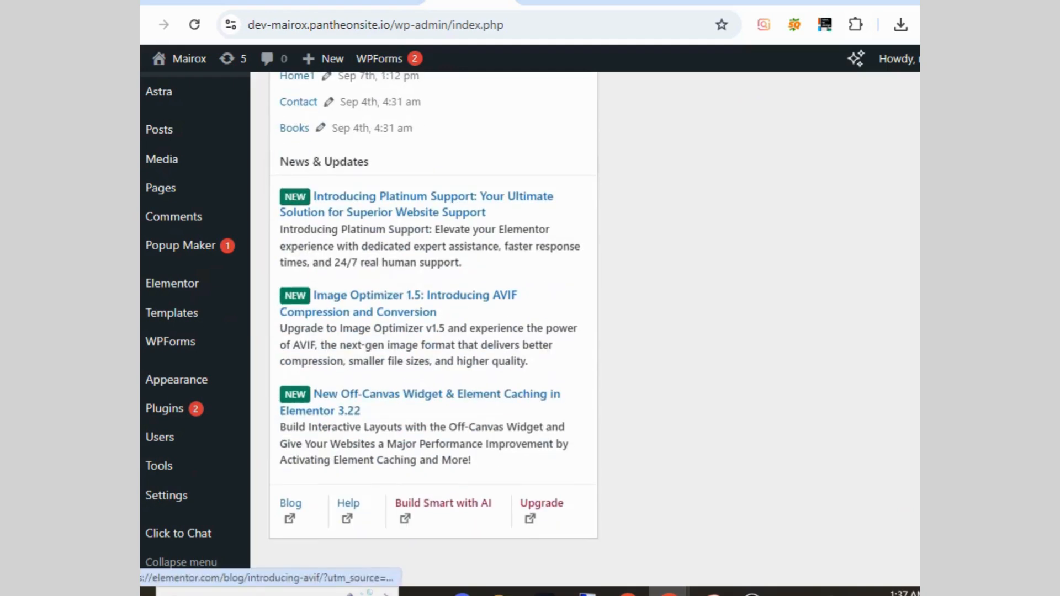
scroll(193, 221, up, 5)
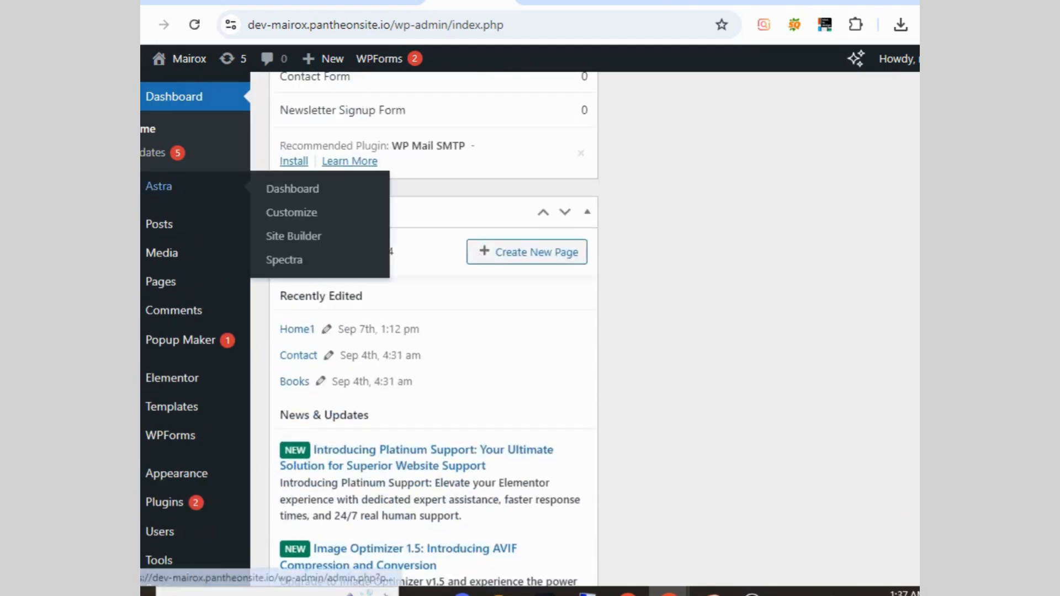
Reopen the WordPress Updates page and look over the core, plugin and theme updates again.
click(151, 153)
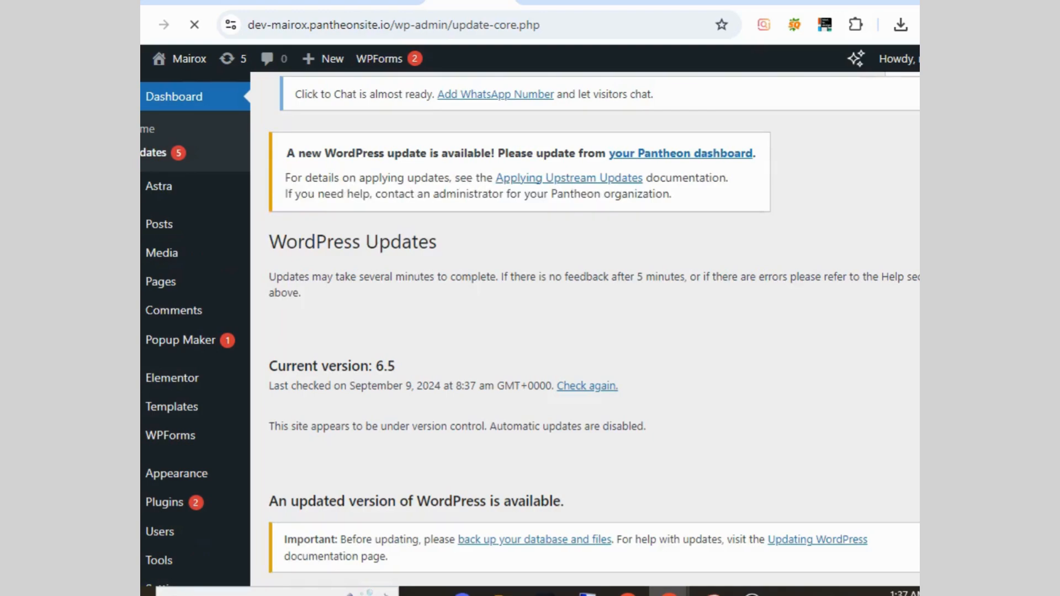
scroll(593, 331, down, 15)
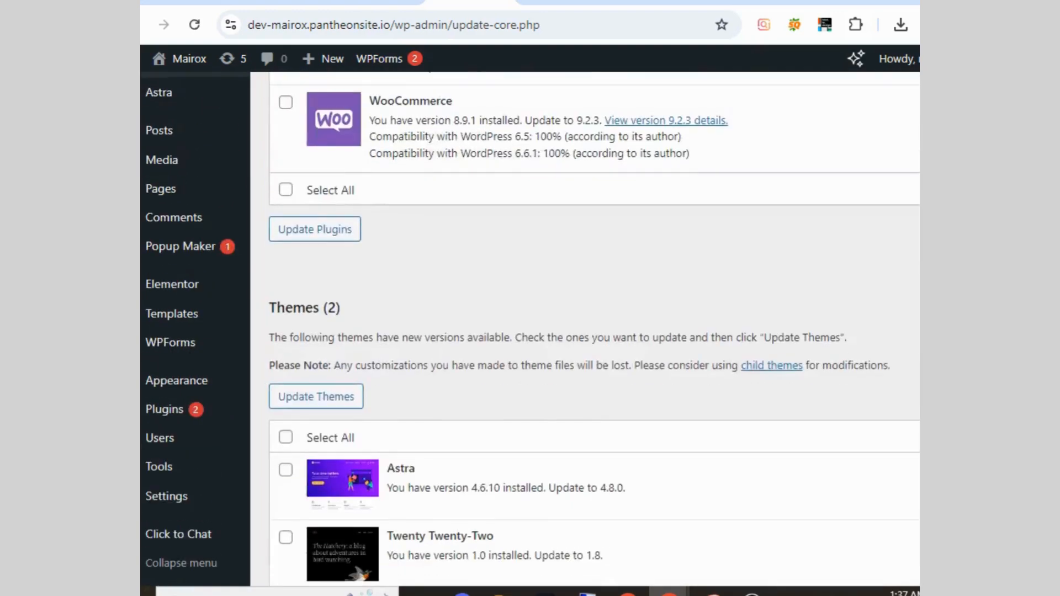
scroll(593, 331, up, 10)
scroll(594, 332, up, 2)
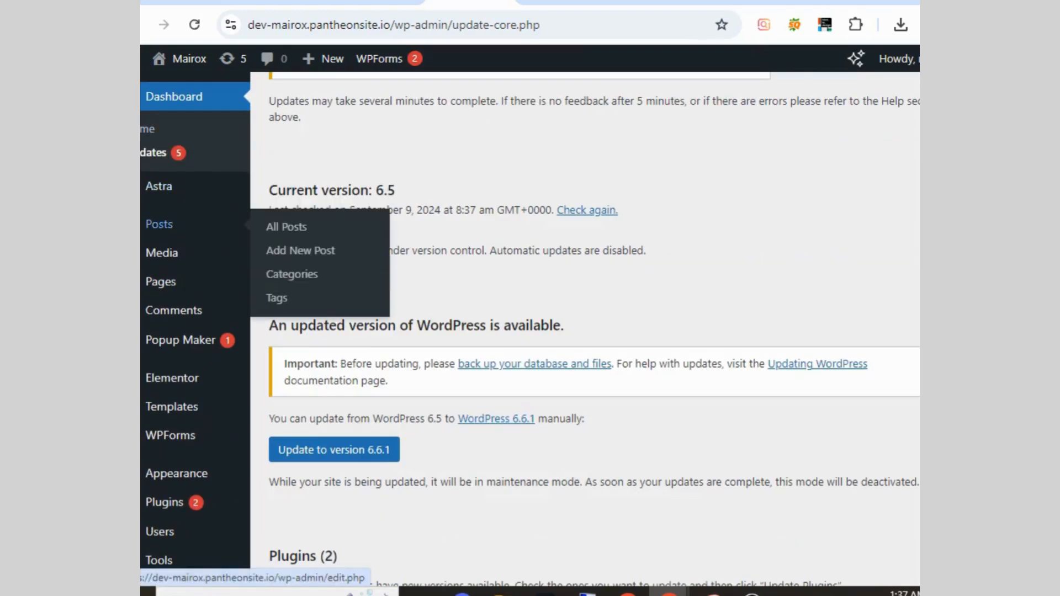
Open the list of all posts and look over the page.
click(158, 224)
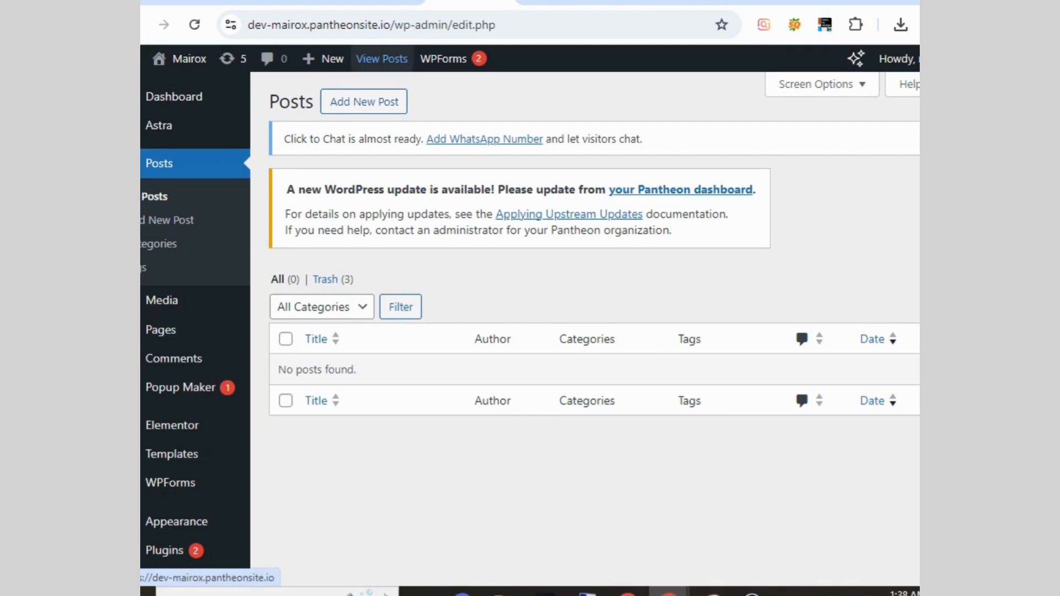
scroll(173, 256, down, 2)
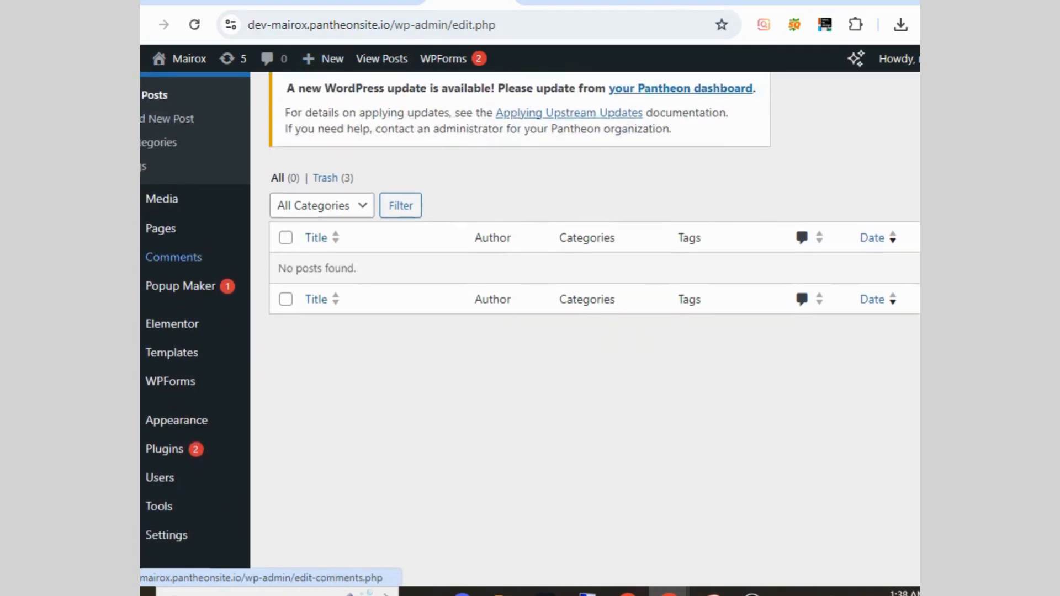
scroll(173, 257, down, 1)
Open the installed plugins list and locate the Classic Editor plugin.
mouse_move(164, 409)
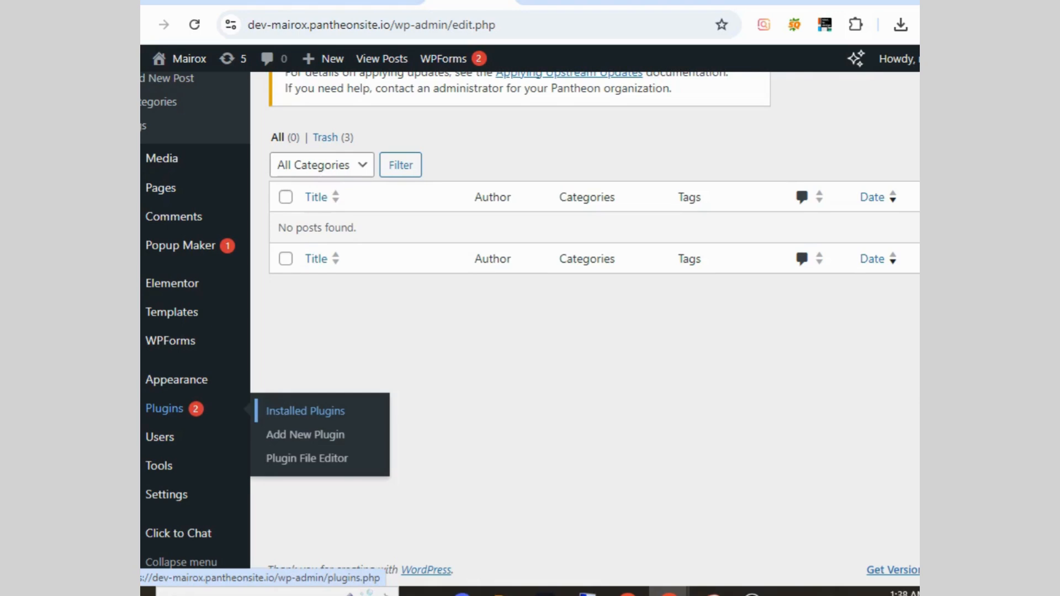
click(305, 411)
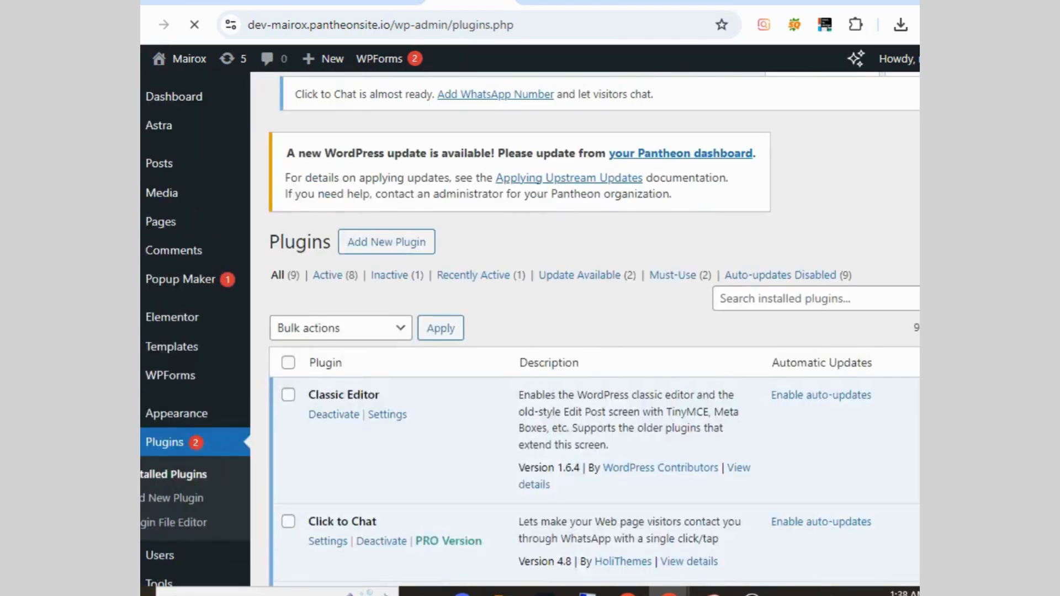
drag(308, 399, 379, 399)
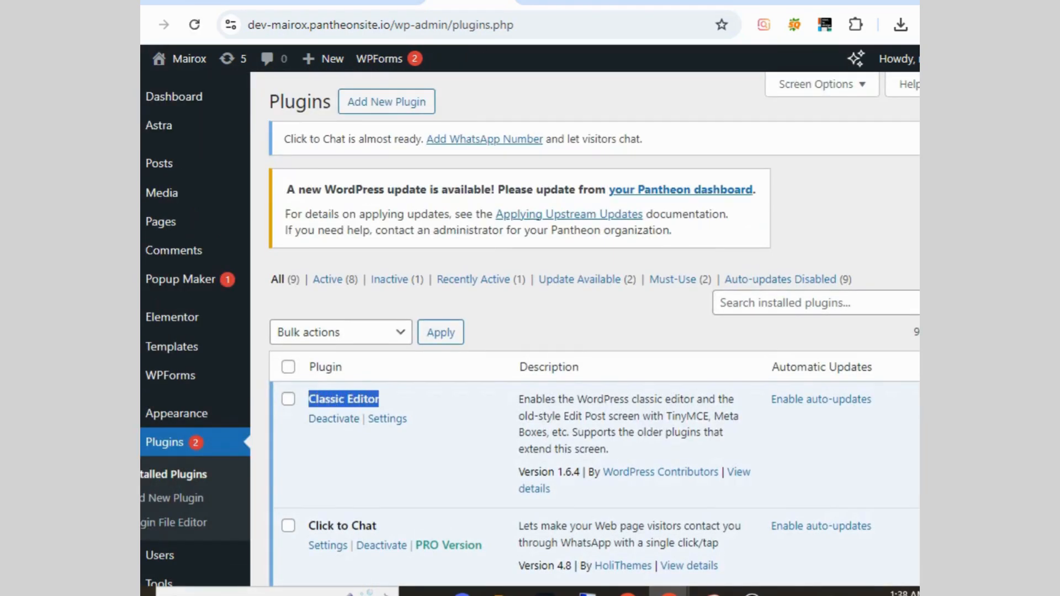
mouse_move(379, 59)
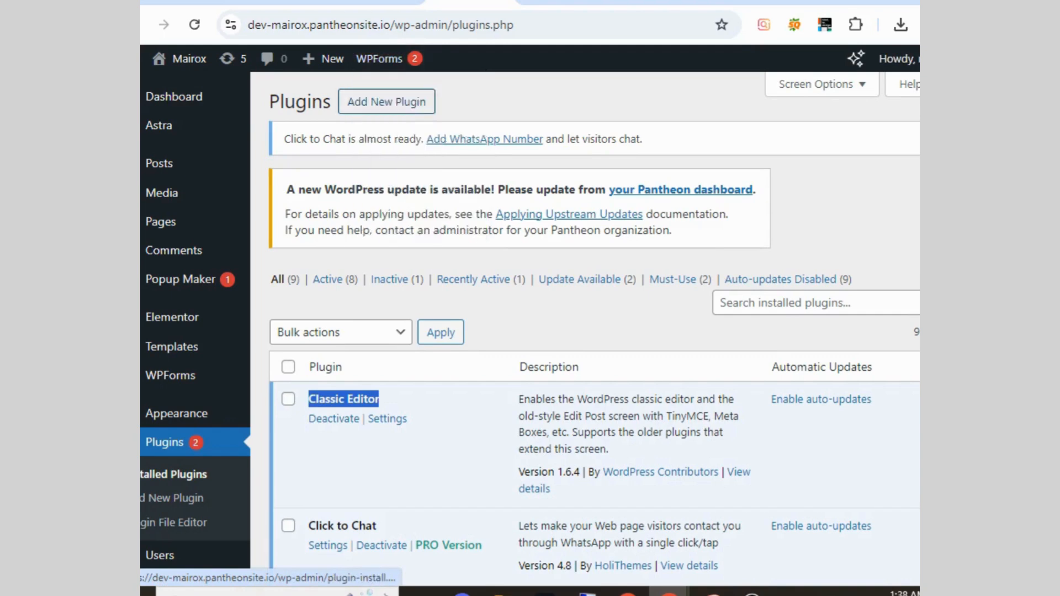
Go to the page for adding new plugins and search for "Classic Editor".
click(386, 102)
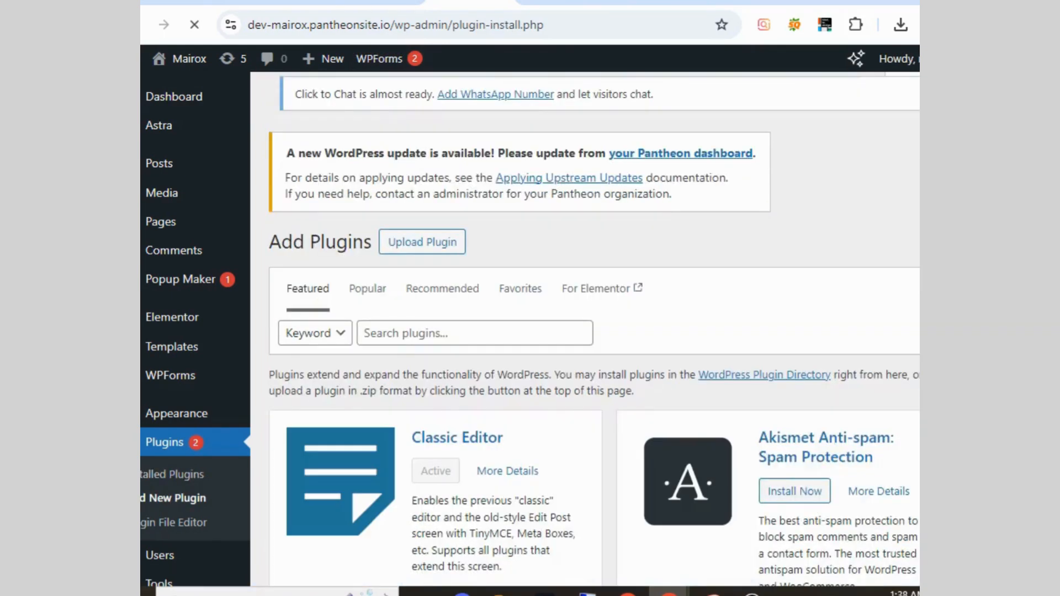
click(469, 333)
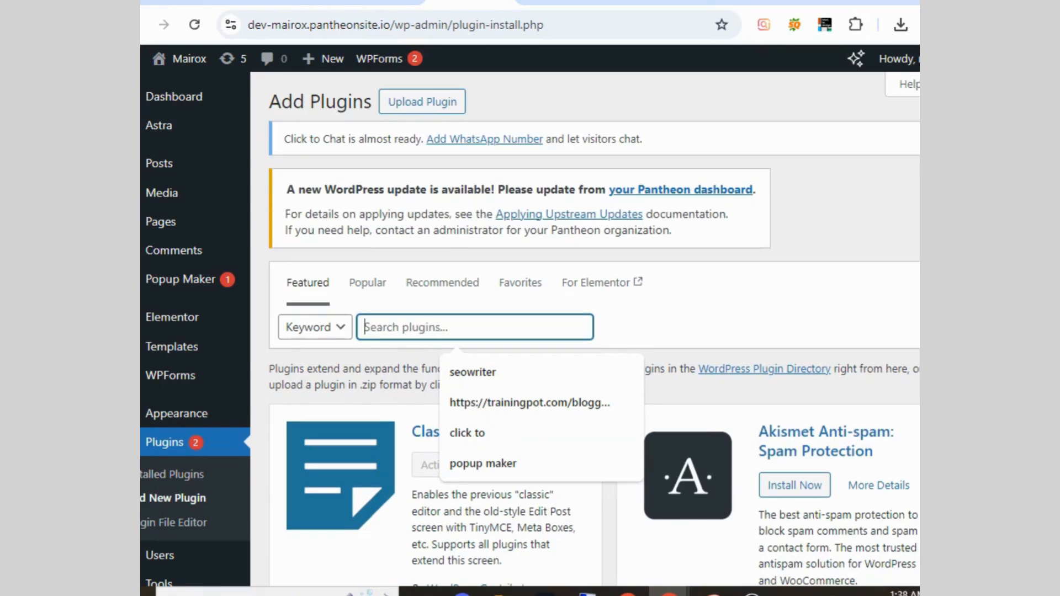
drag(412, 432, 502, 432)
key(ctrl+c)
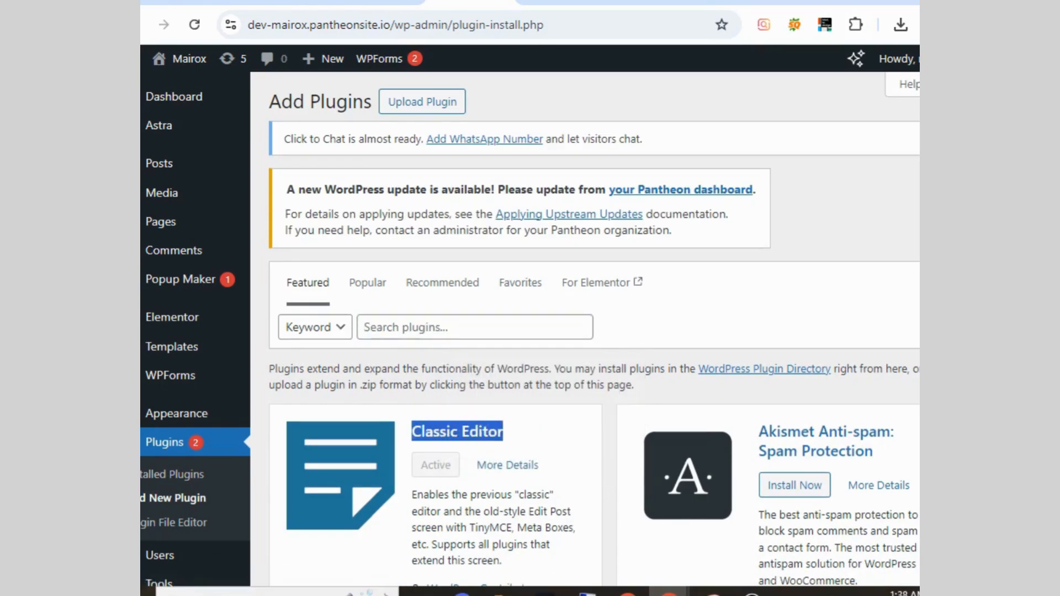
click(469, 328)
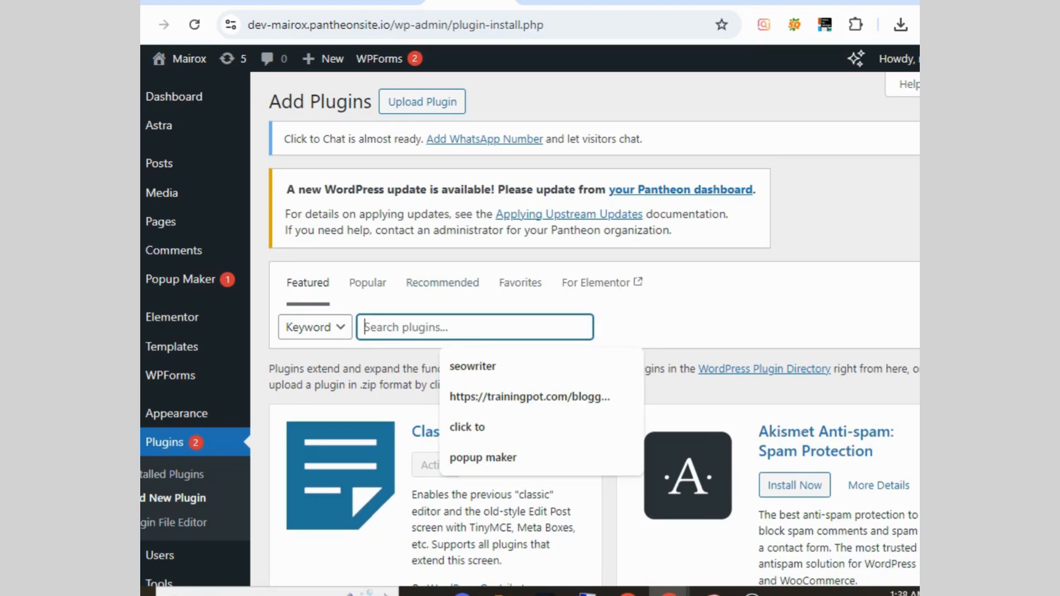
key(ctrl+v)
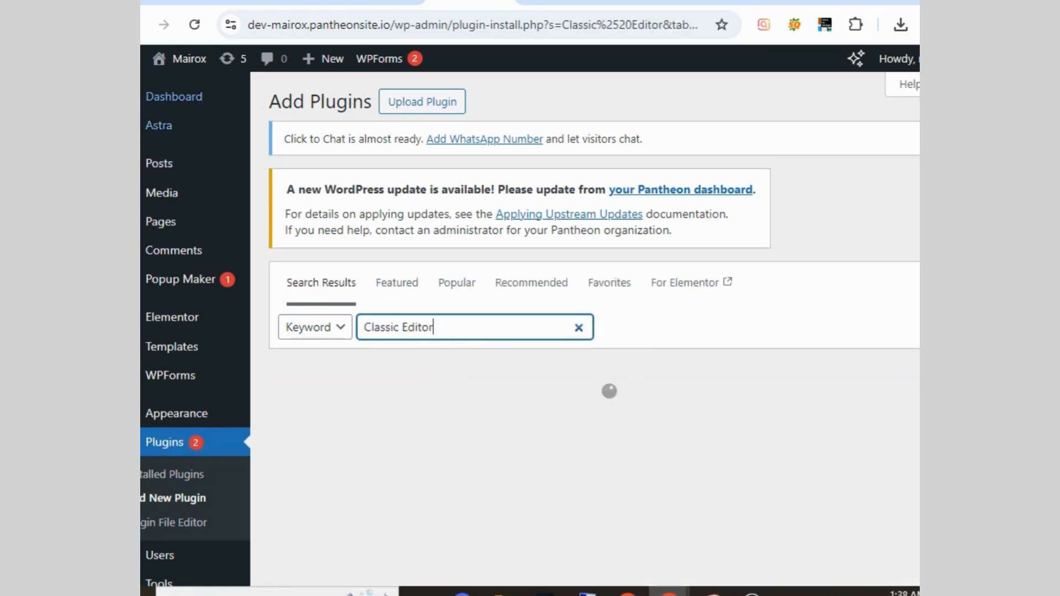
mouse_move(159, 164)
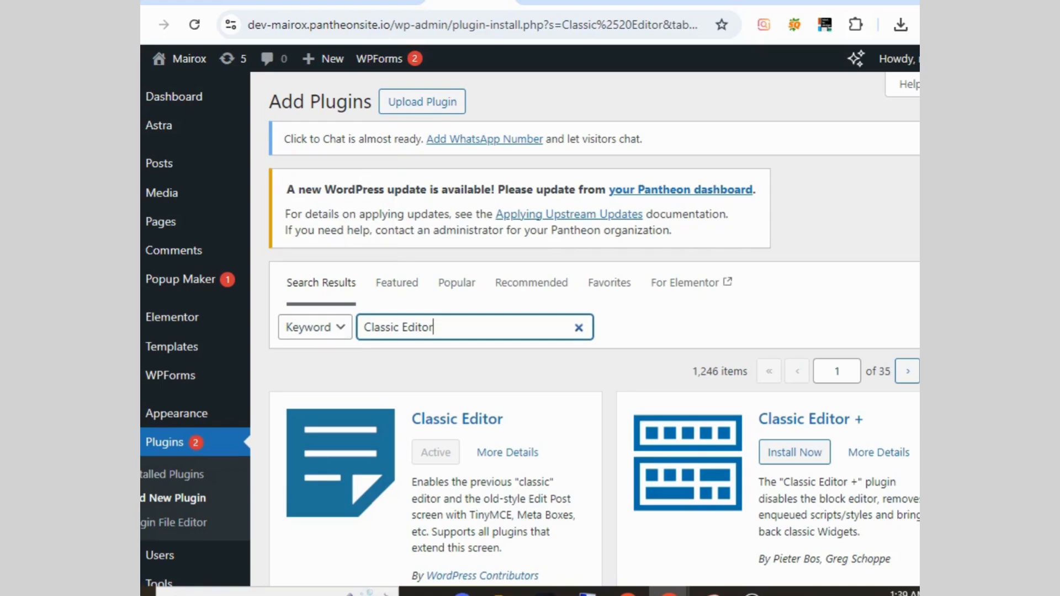
Review the ratings in the Classic Editor search results and install the Classic Editor + plugin.
scroll(795, 367, down, 2)
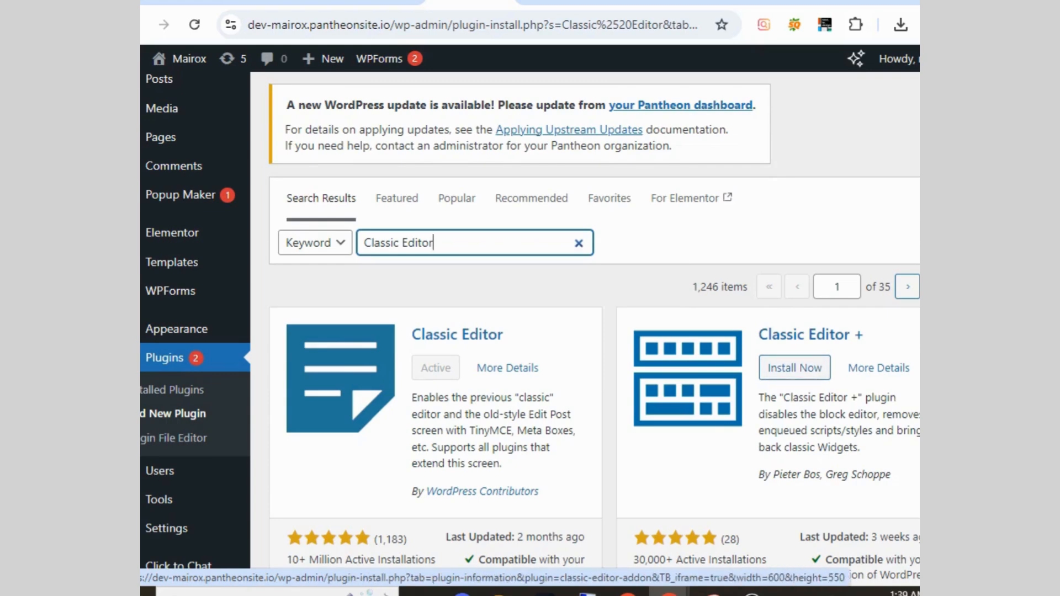
scroll(878, 368, down, 3)
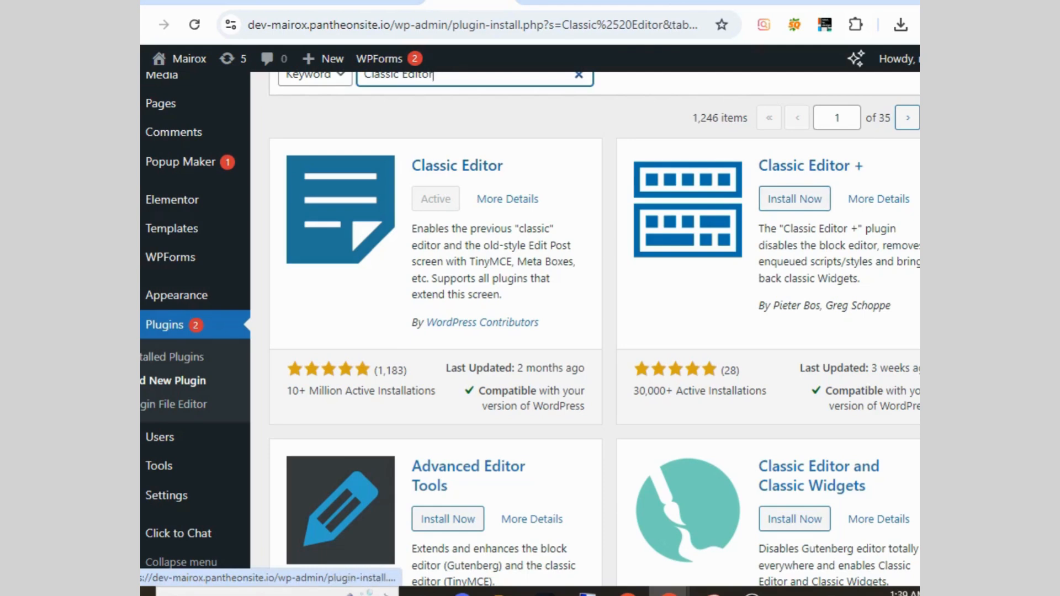
drag(371, 370, 407, 371)
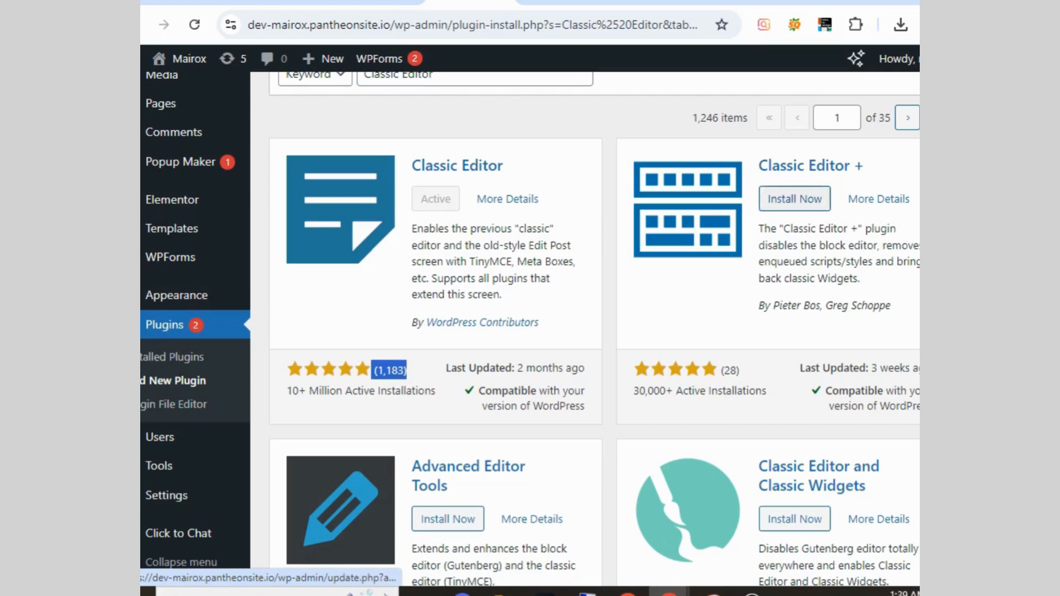
click(794, 199)
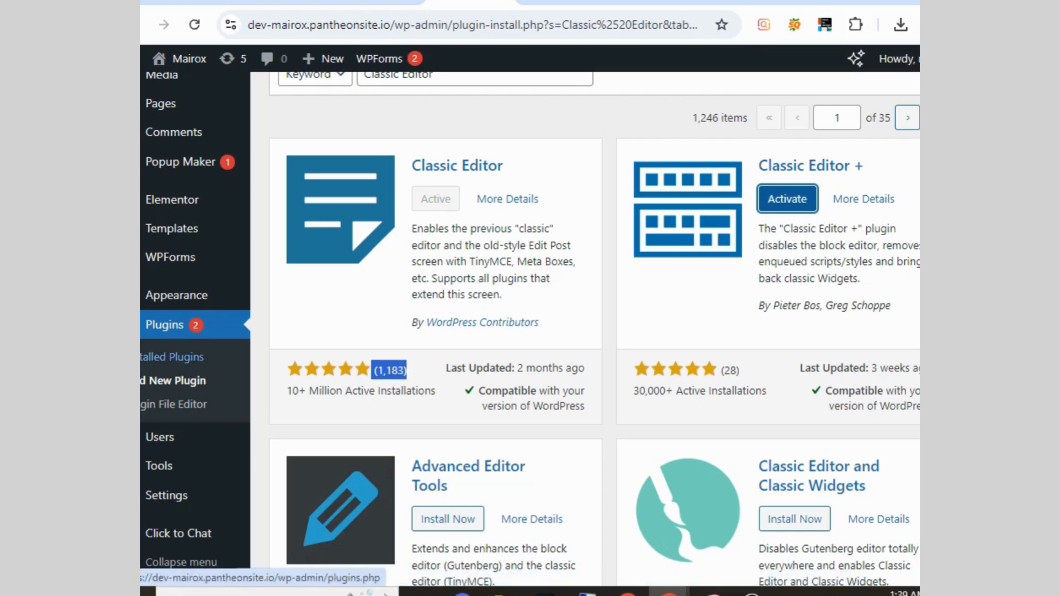
Delete the inactive Classic Editor + plugin from the installed plugins list.
click(175, 357)
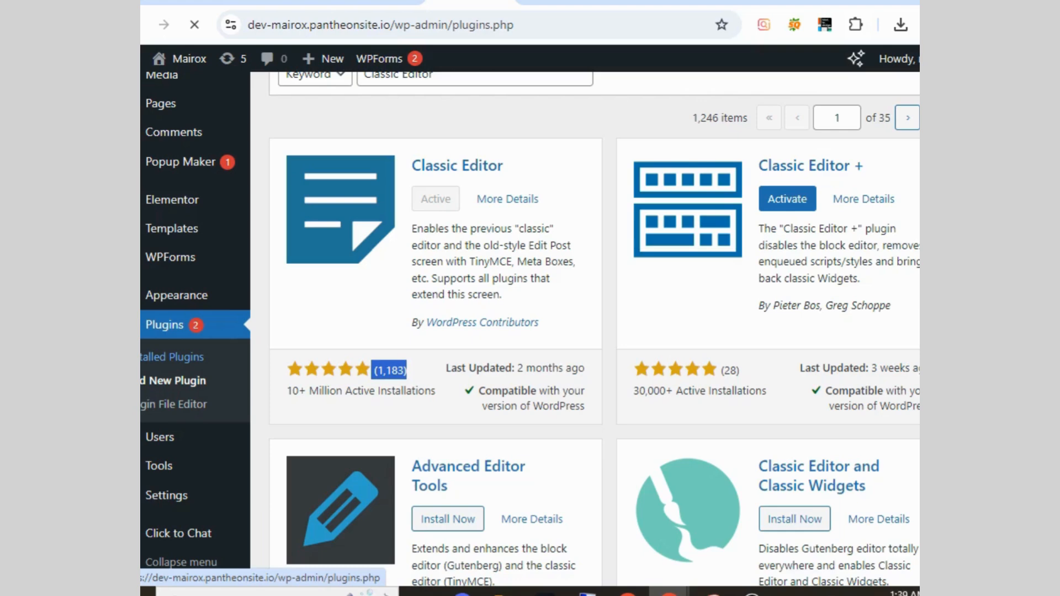
scroll(593, 331, down, 2)
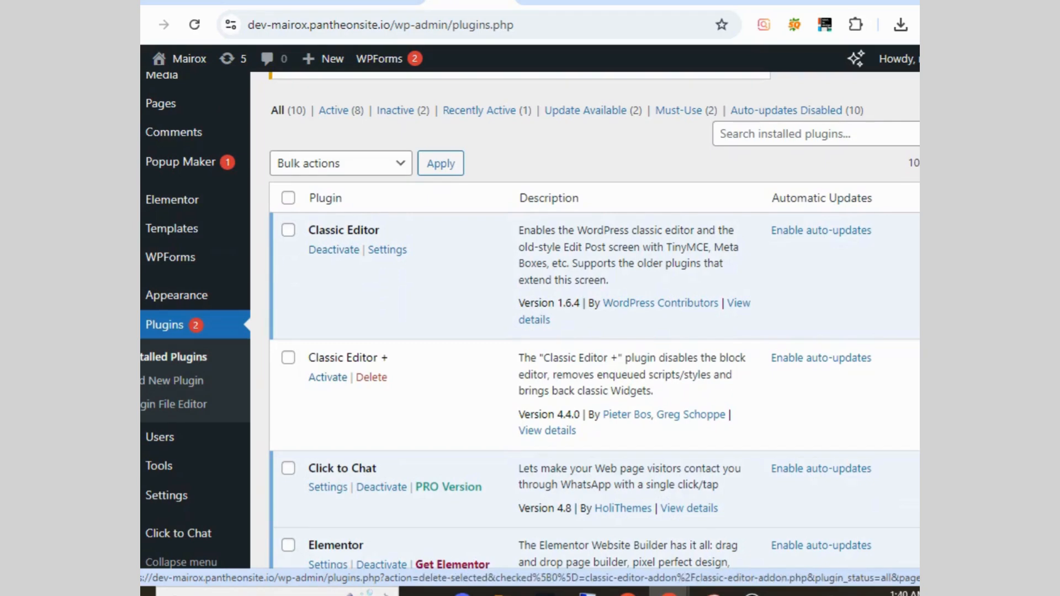
click(372, 377)
click(622, 132)
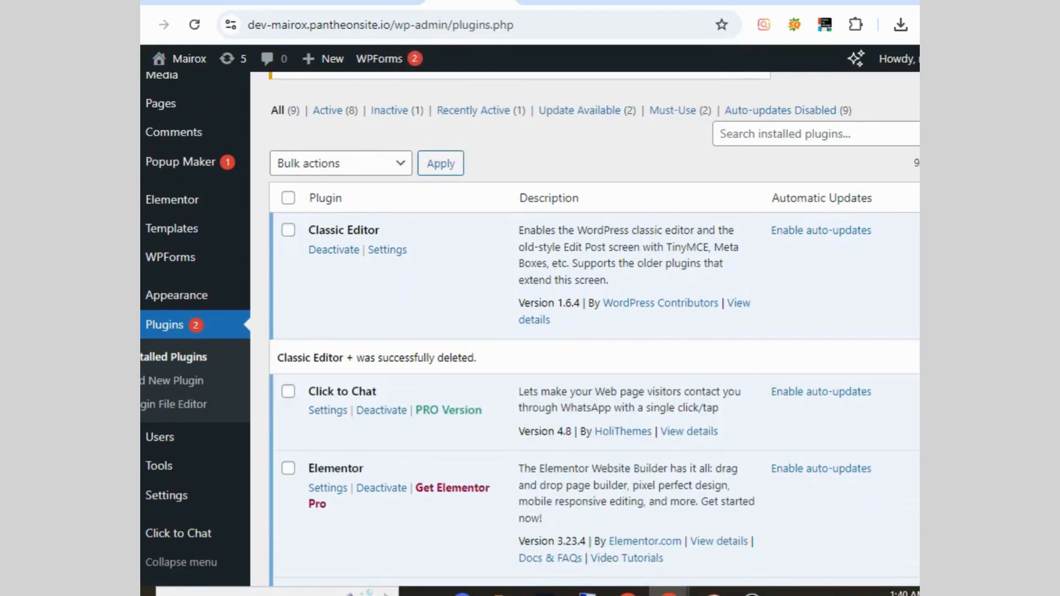
Return from the plugins page to the list of all posts.
scroll(530, 329, up, 3)
mouse_move(161, 193)
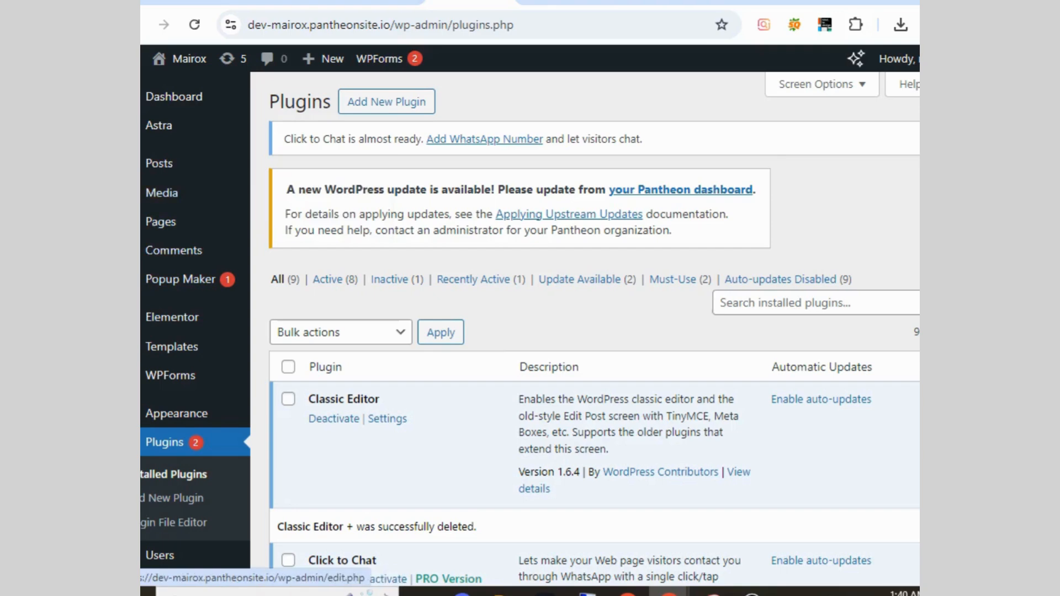
mouse_move(159, 163)
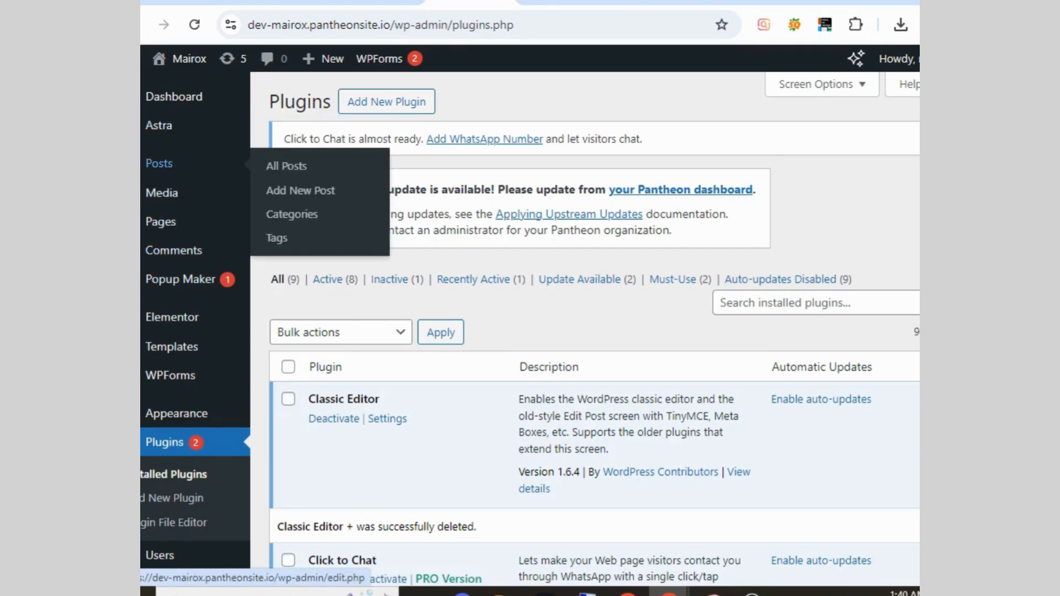
click(159, 163)
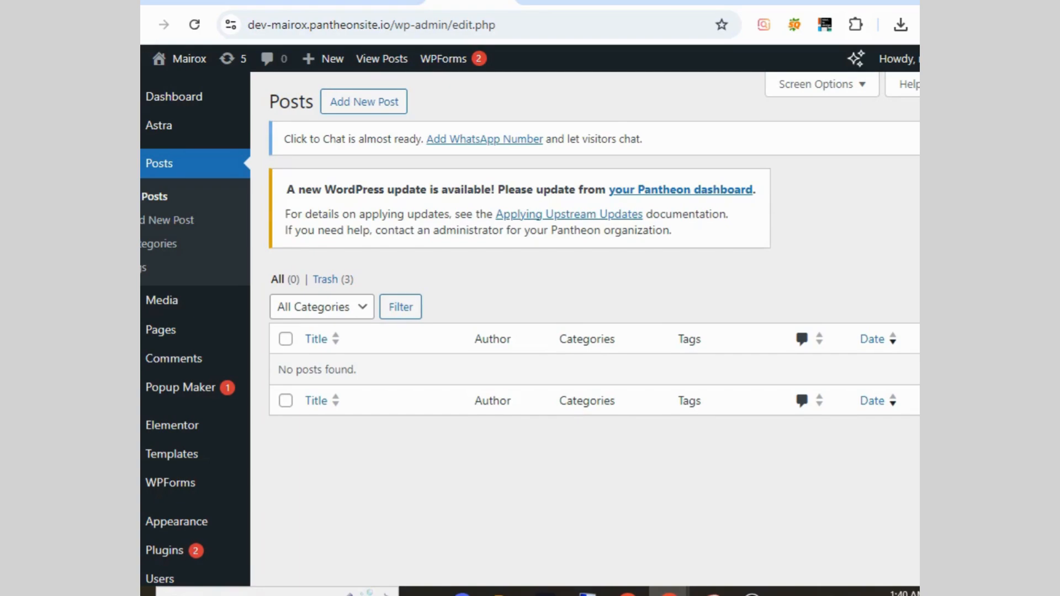
View the top of the live site's homepage and come back to the posts list.
click(562, 3)
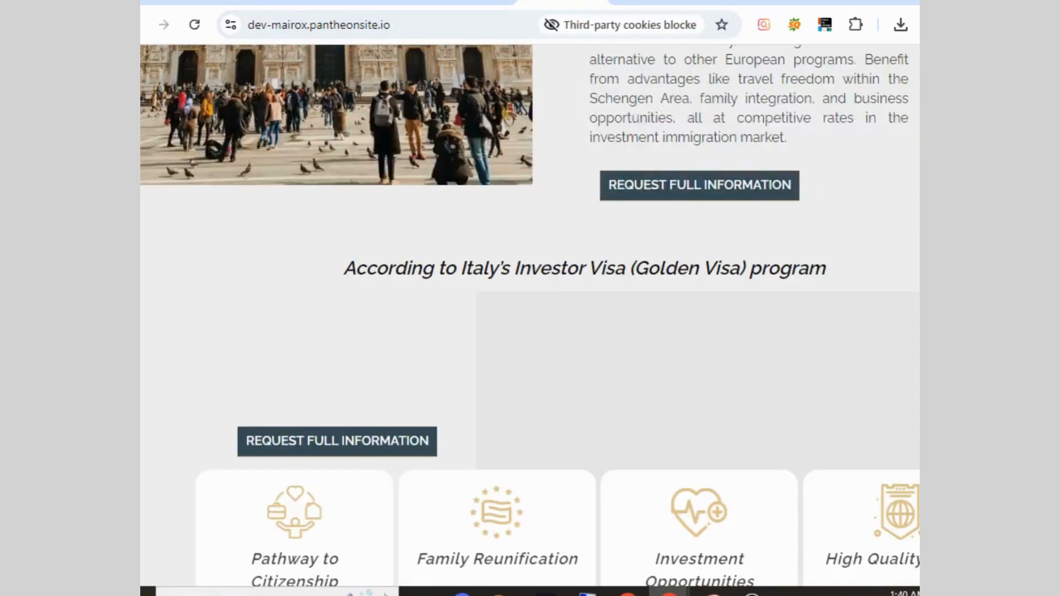
scroll(529, 314, up, 20)
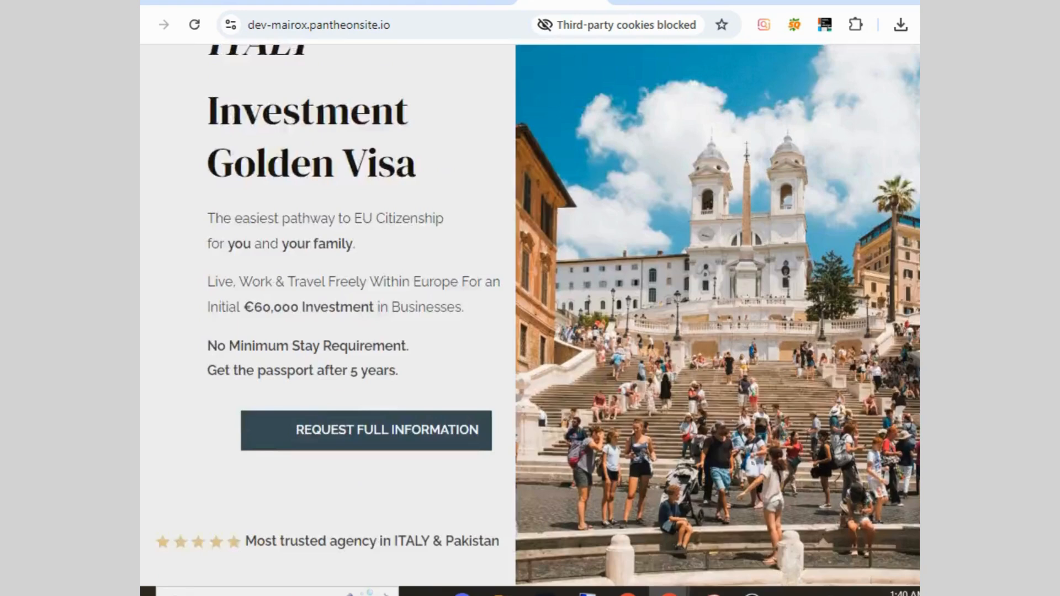
scroll(530, 314, up, 1)
click(470, 3)
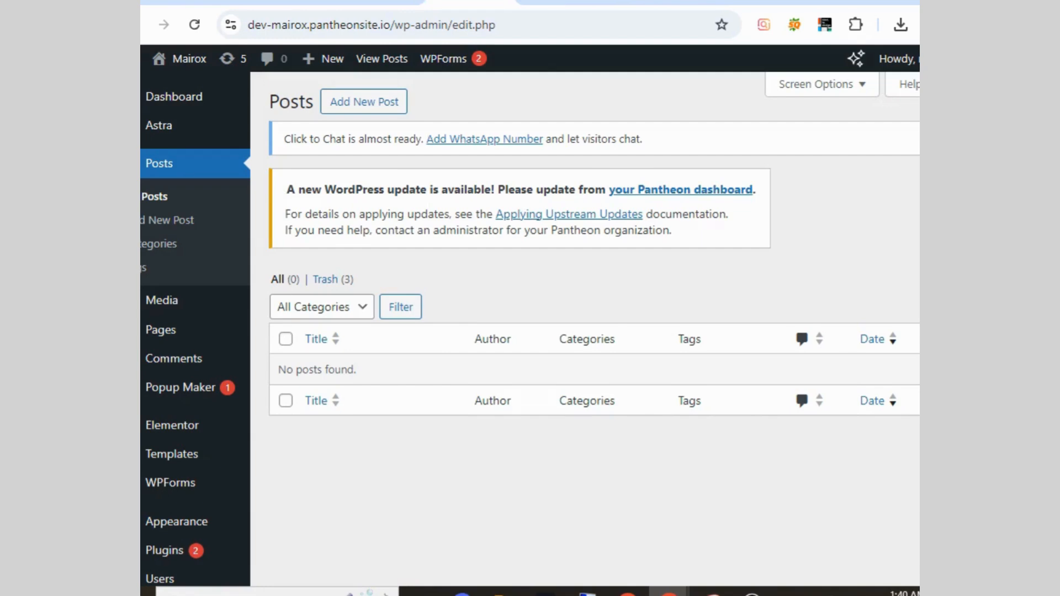
mouse_move(443, 58)
mouse_move(668, 593)
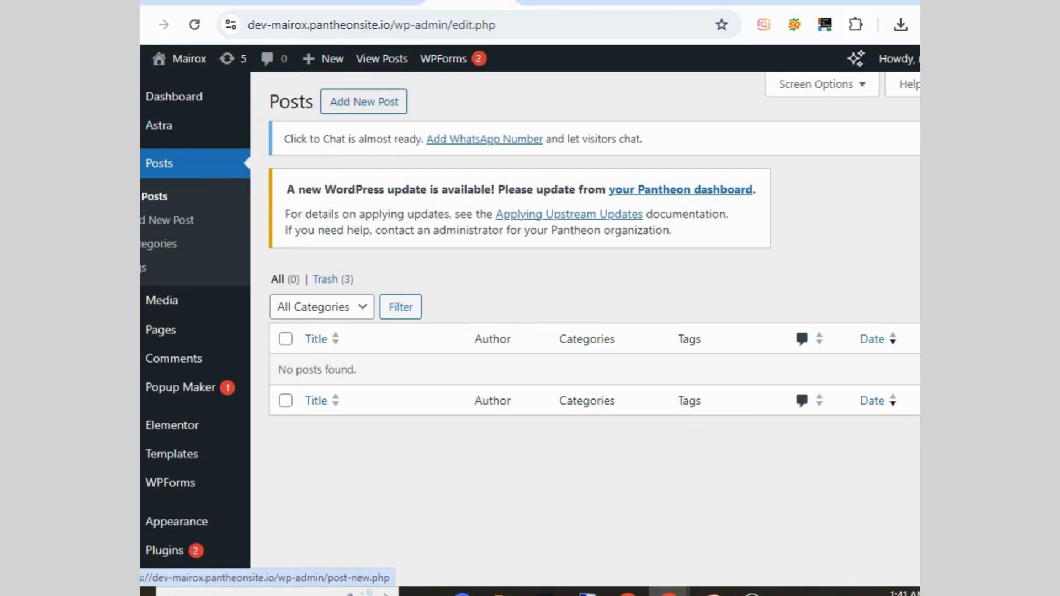
Create a new post and look through its editor, publishing, category, tag and template sections.
click(363, 102)
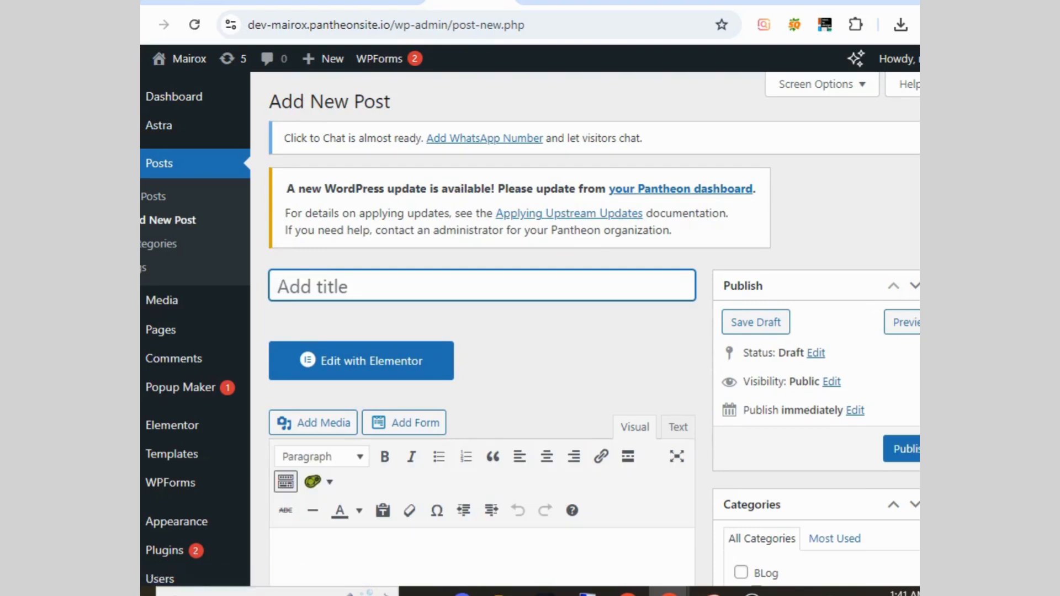
scroll(530, 331, down, 2)
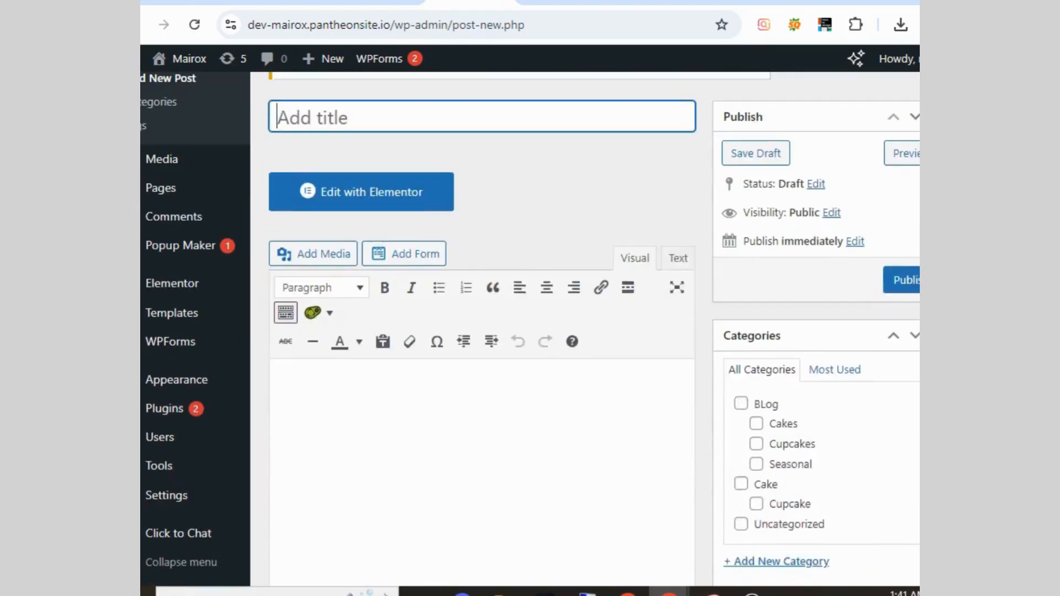
scroll(530, 331, down, 8)
scroll(530, 331, up, 5)
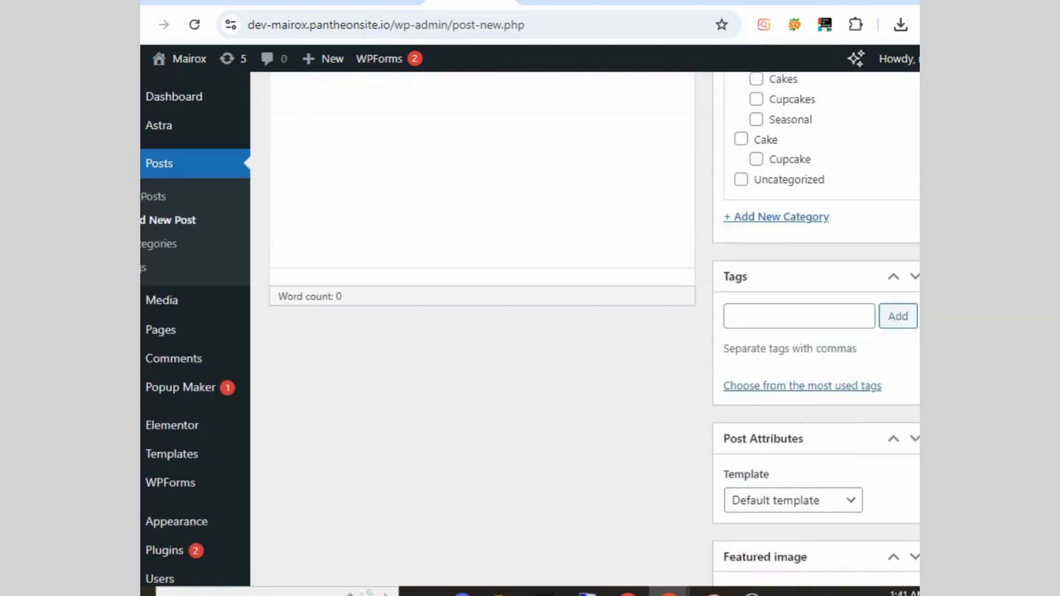
scroll(482, 331, up, 4)
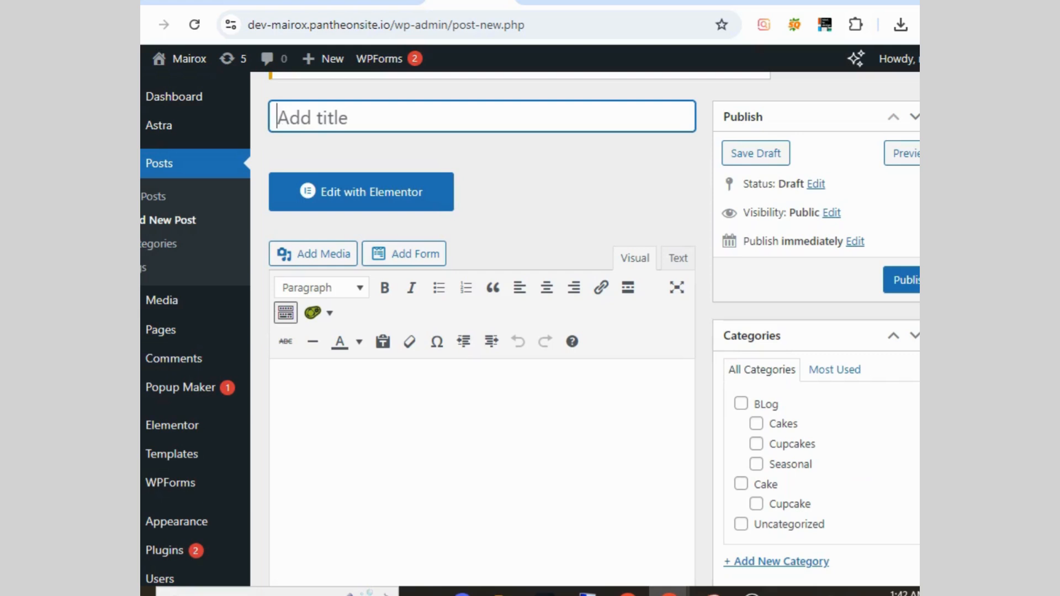
Title the post "New post" and copy that title into the post body.
text(New p)
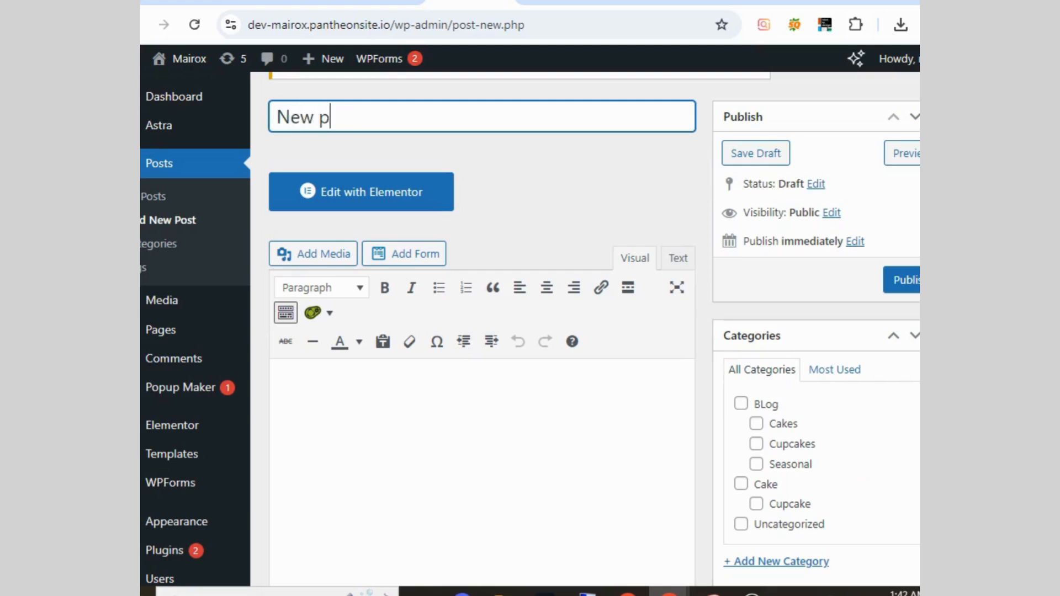
text(ost)
key(ctrl+a)
right_click(324, 111)
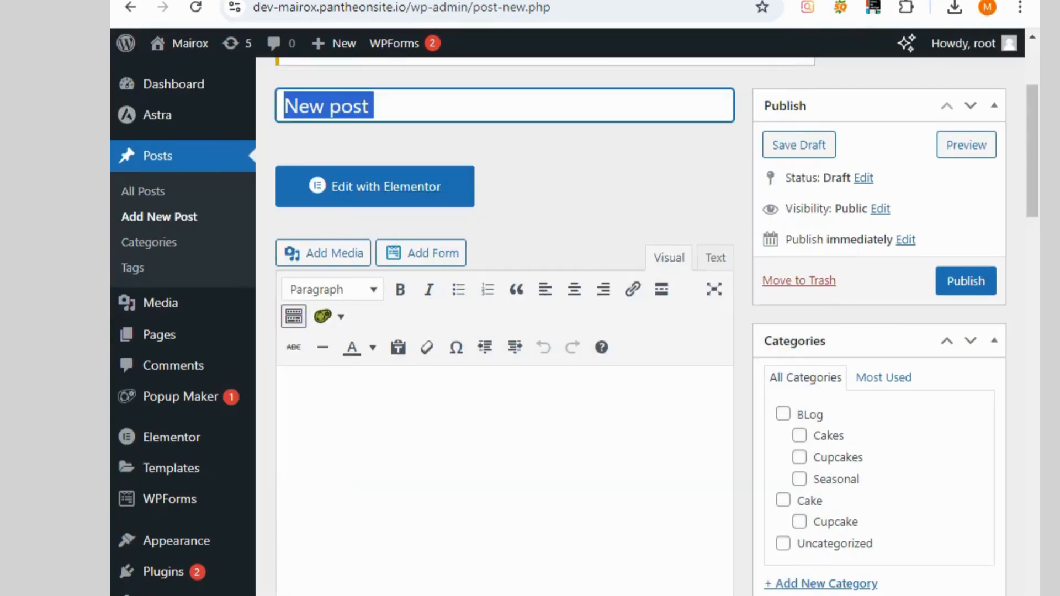
click(418, 408)
right_click(418, 409)
click(463, 206)
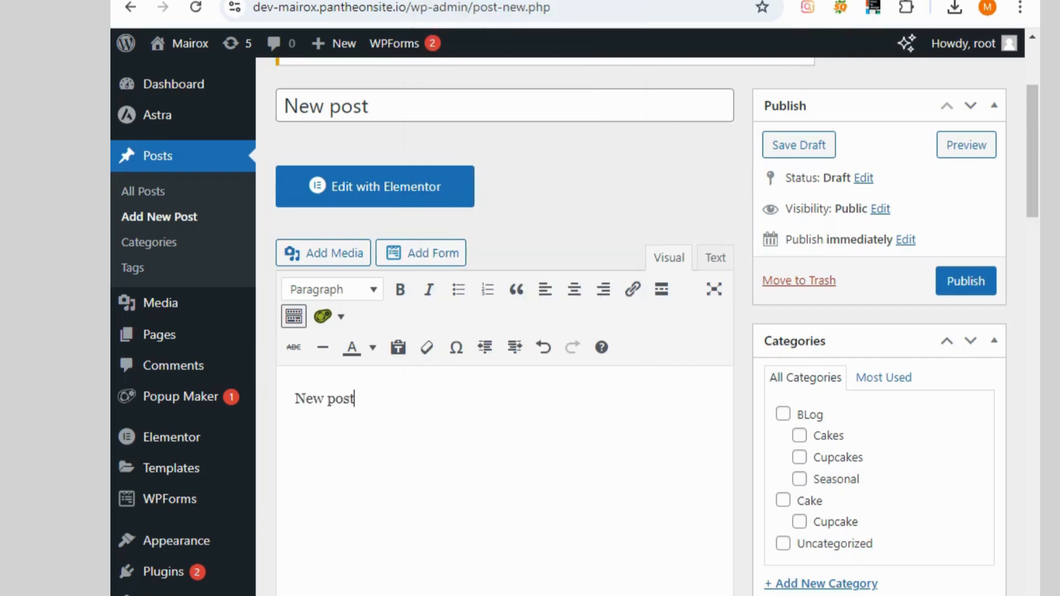
Check the post's body text and title, and publish the post.
drag(356, 398, 294, 398)
drag(375, 106, 284, 106)
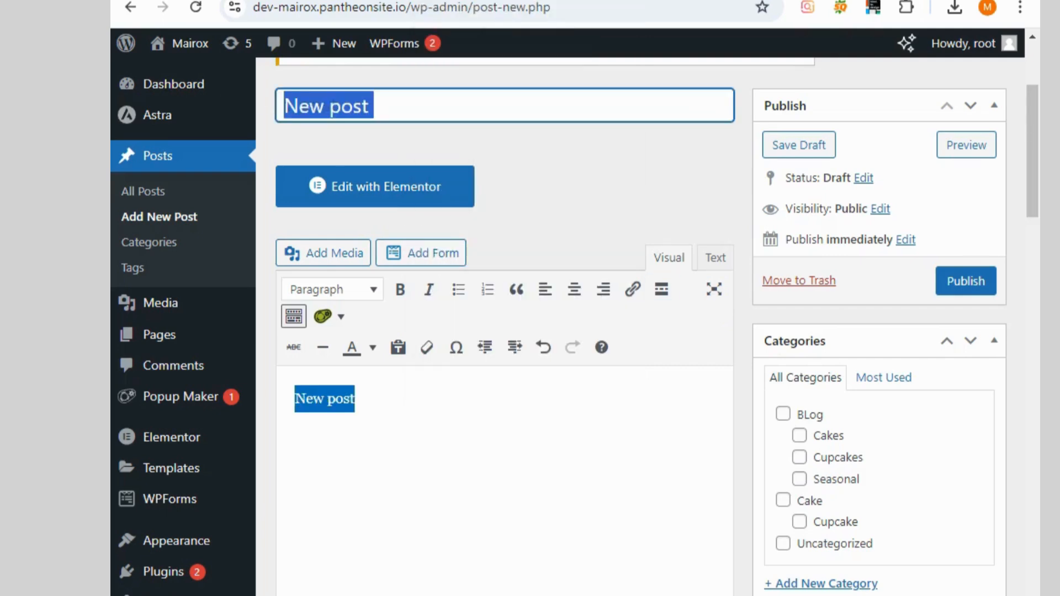
click(966, 281)
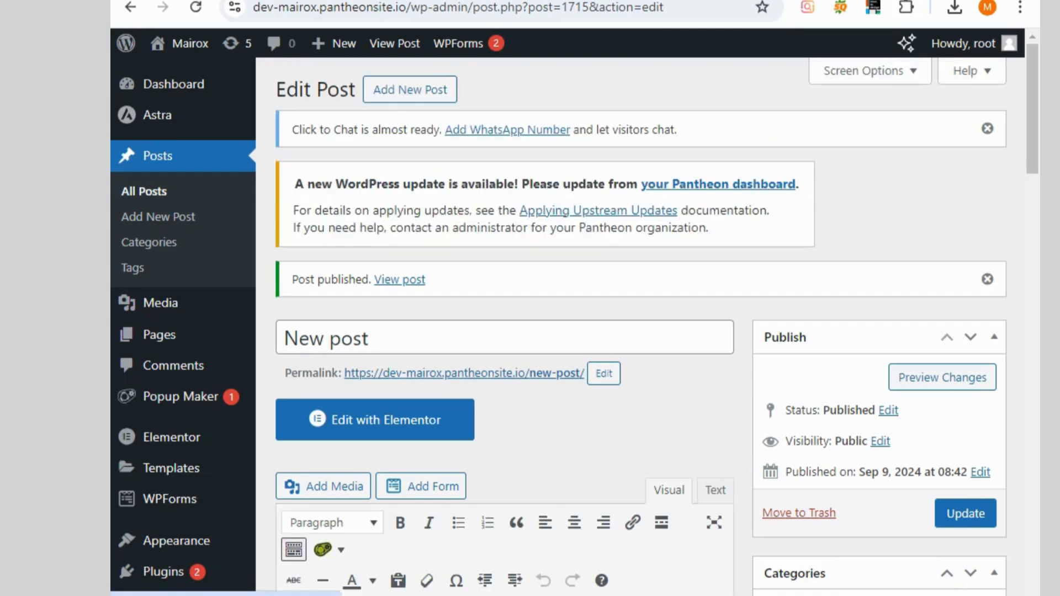
View the published post on the site, return to its editor and select its title.
click(464, 374)
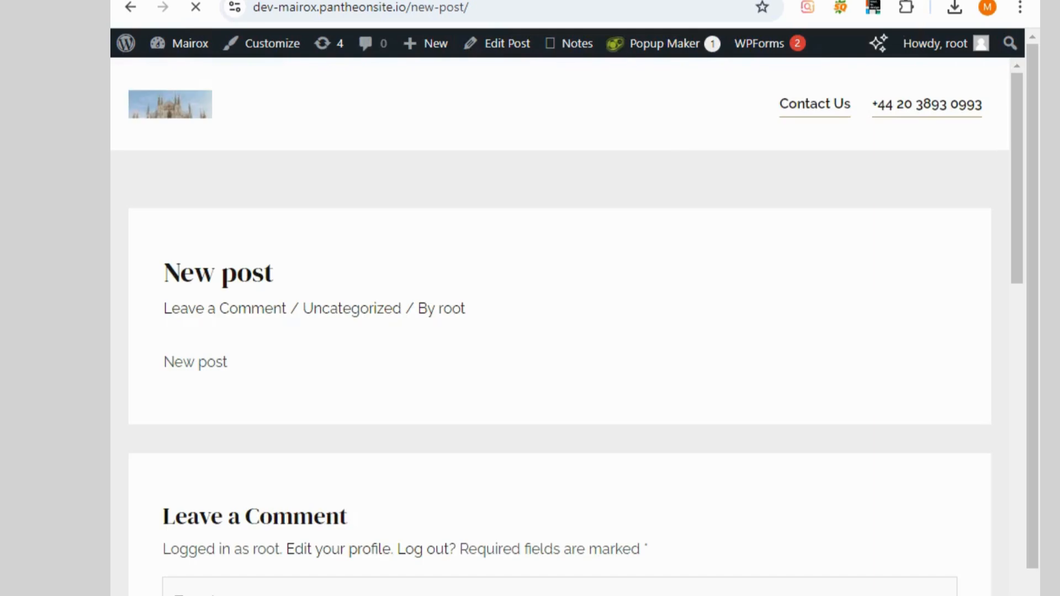
scroll(560, 326, down, 3)
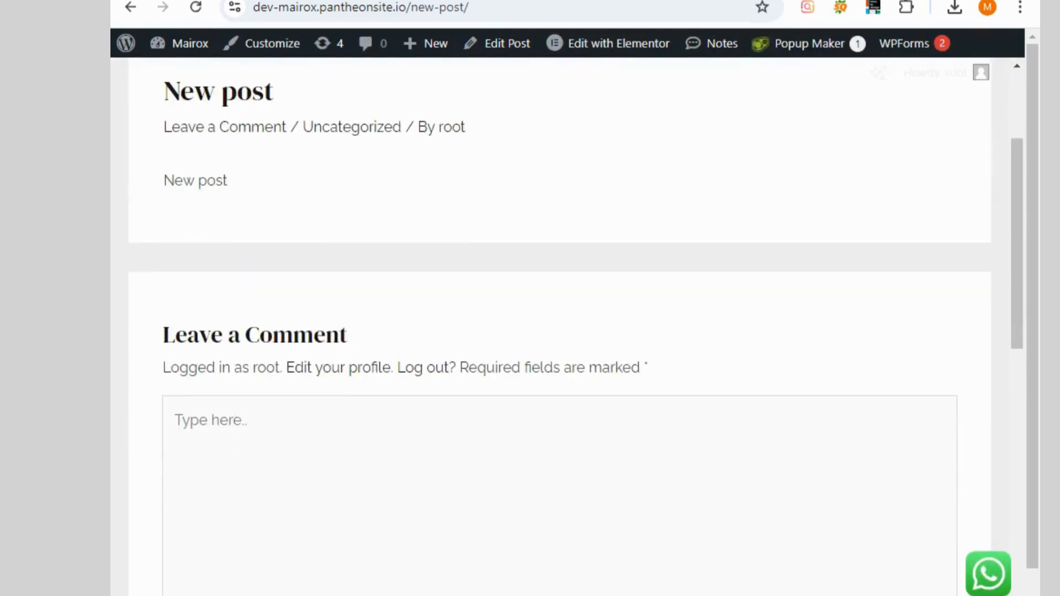
scroll(559, 326, up, 3)
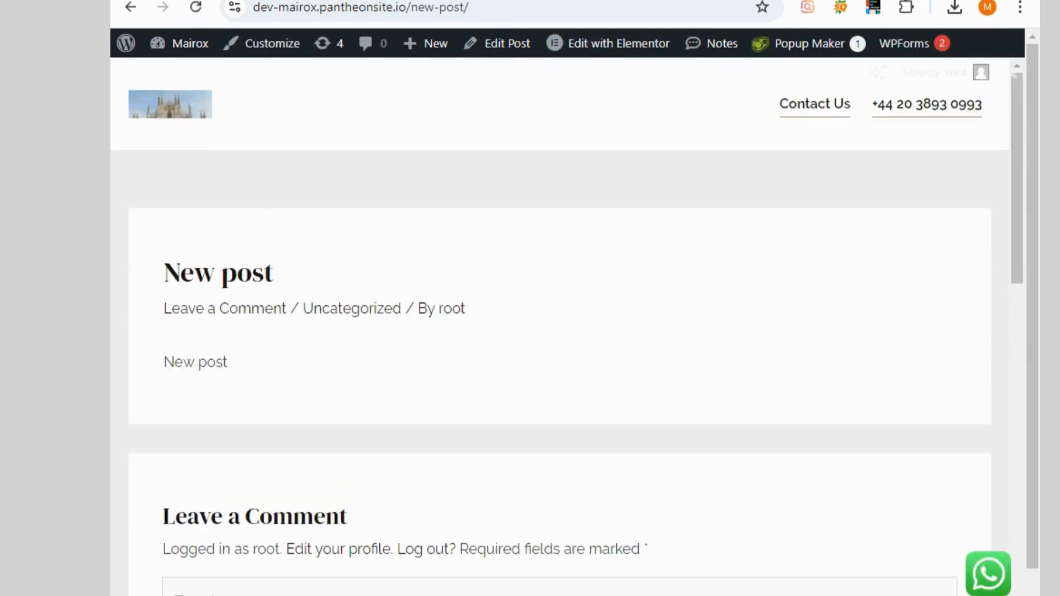
click(131, 7)
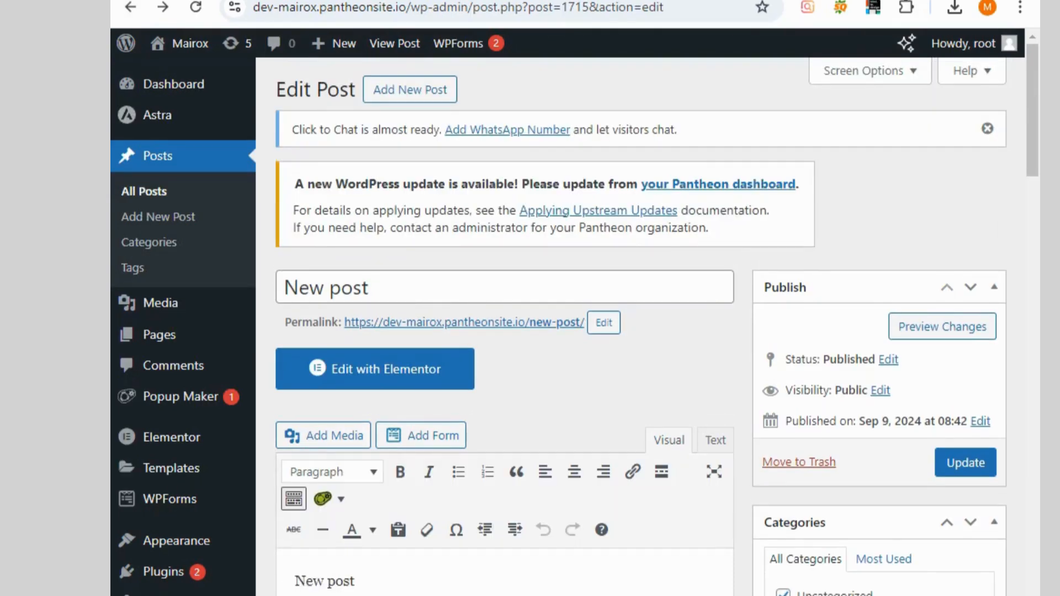
drag(376, 287, 280, 288)
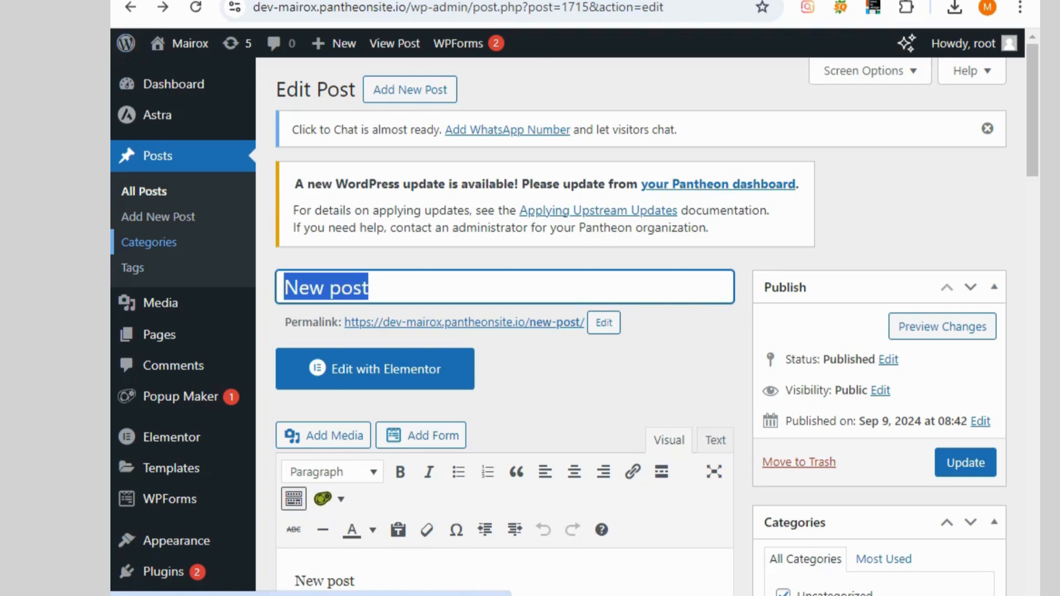
Look through the existing post categories and name a new category "health".
click(149, 242)
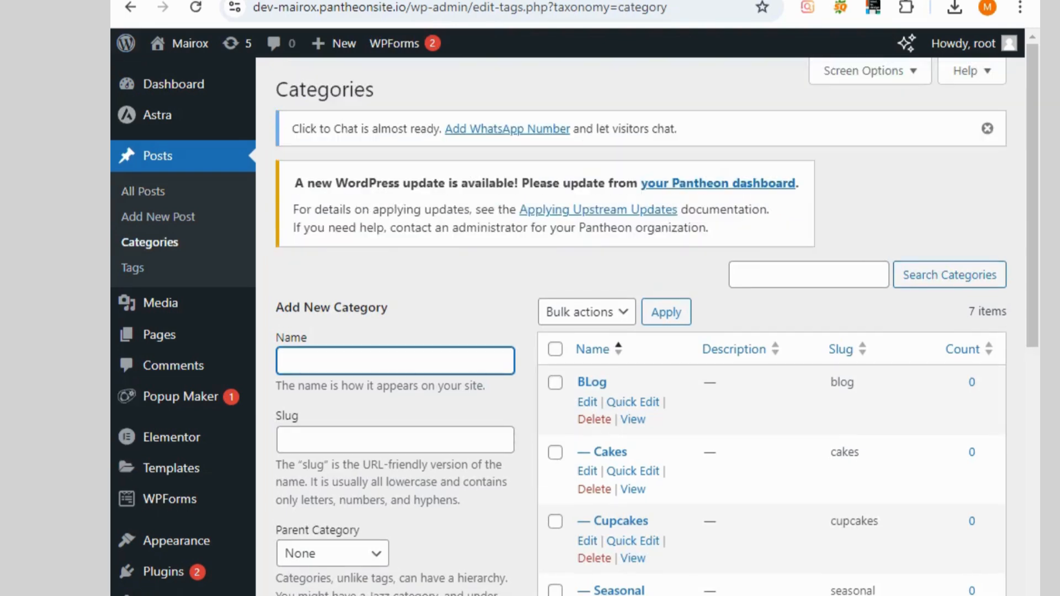
scroll(574, 320, down, 3)
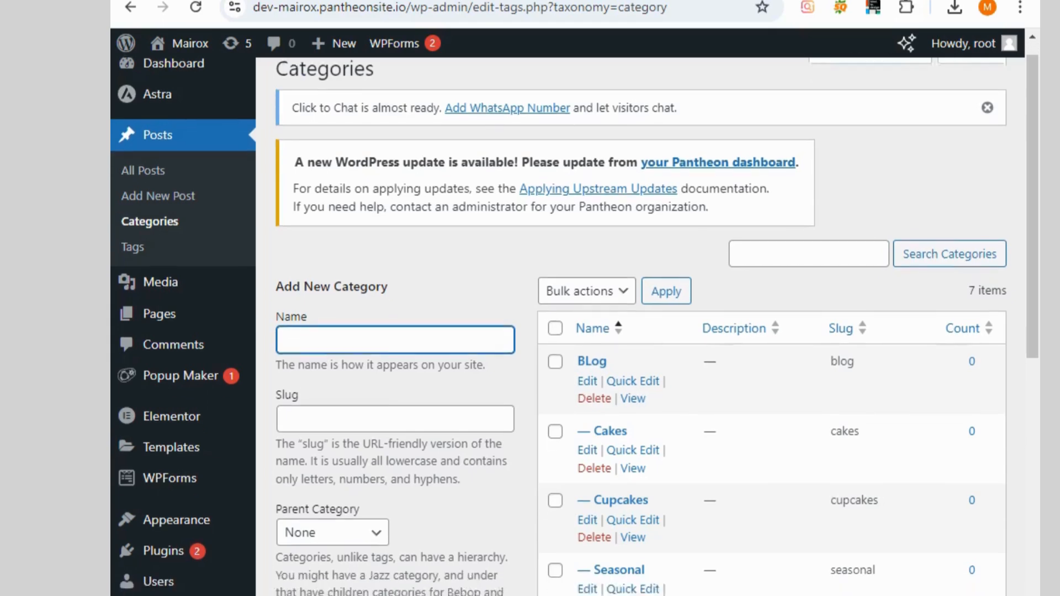
scroll(657, 325, down, 5)
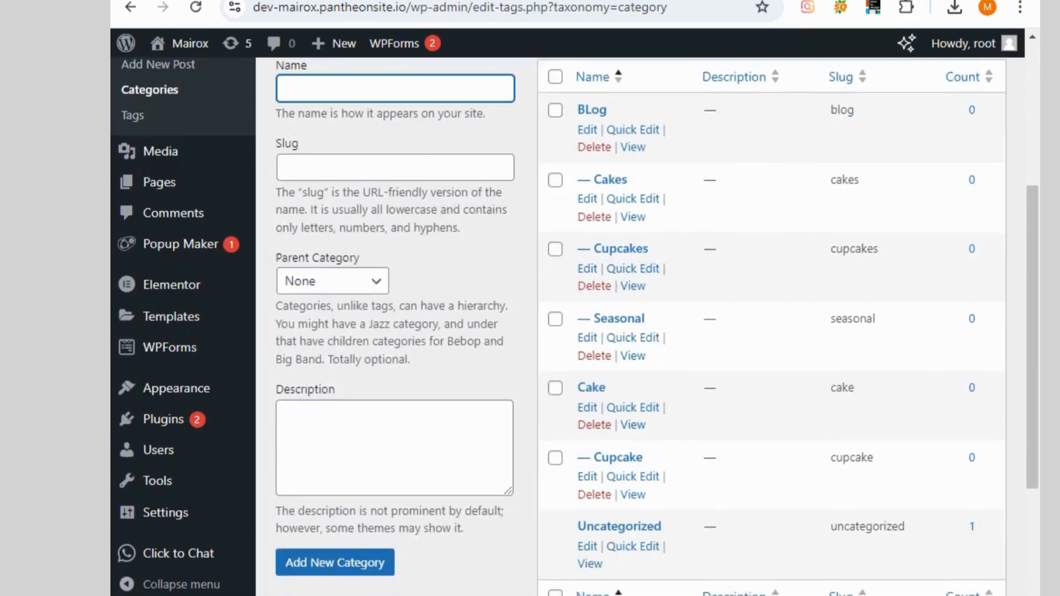
scroll(574, 321, up, 8)
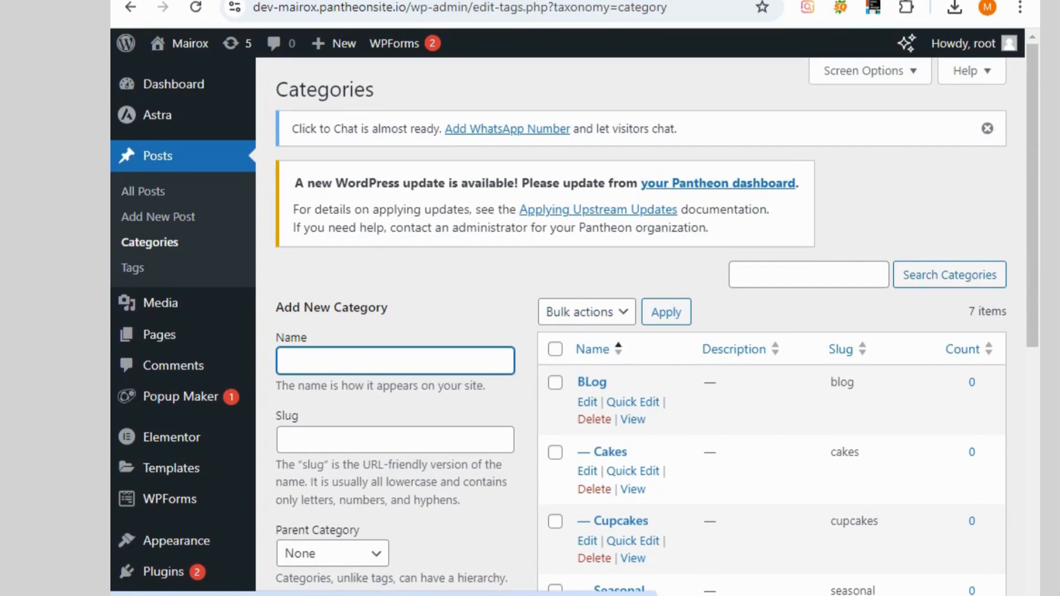
text(heath)
key(BackSpace)
key(BackSpace)
key(BackSpace)
text(lth)
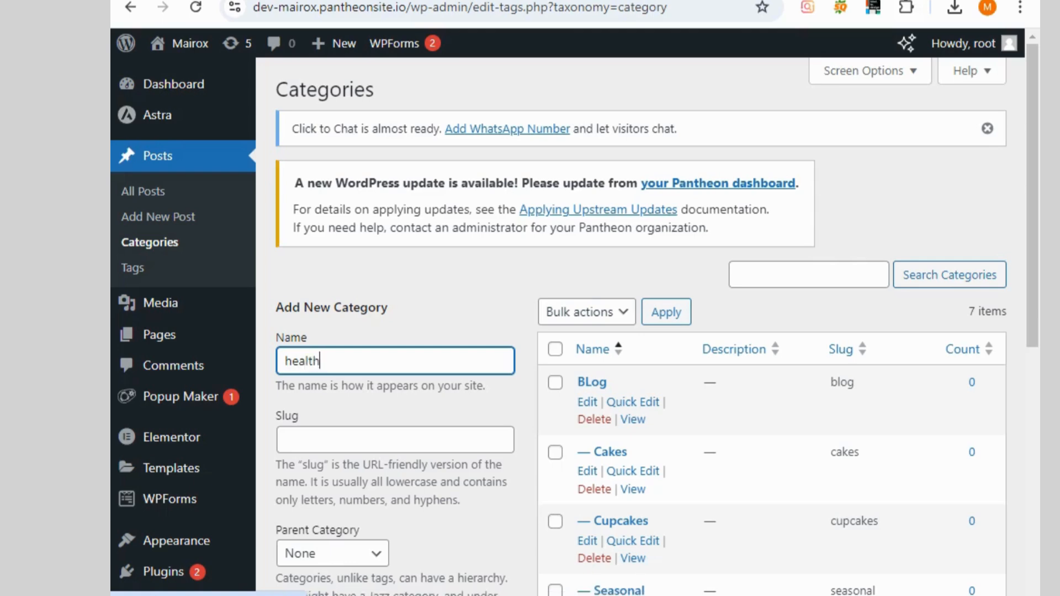
Give the new category the slug "health" and add it.
scroll(395, 309, down, 2)
click(395, 258)
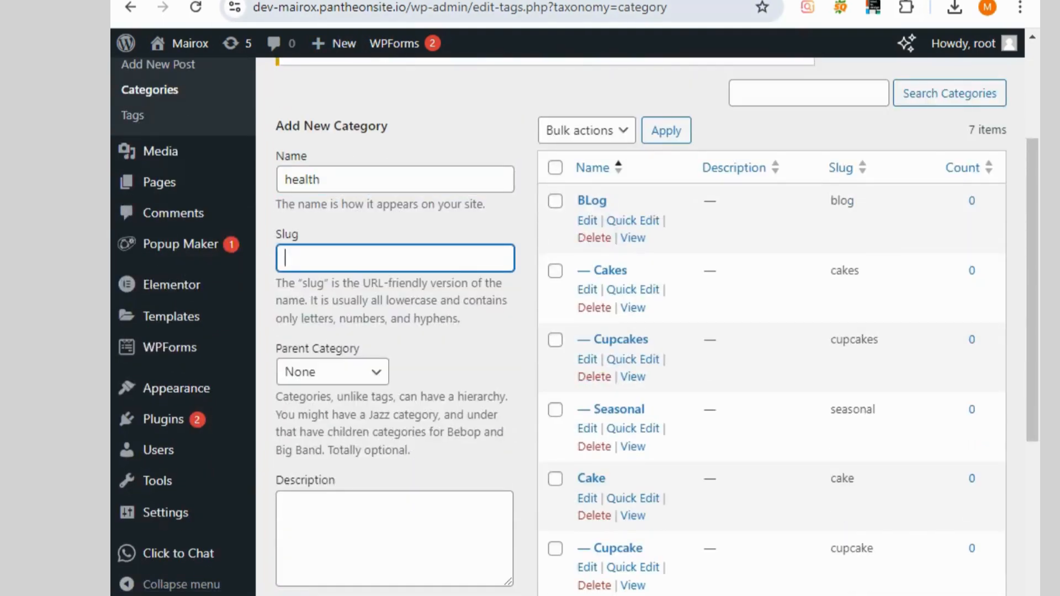
drag(253, 8, 407, 8)
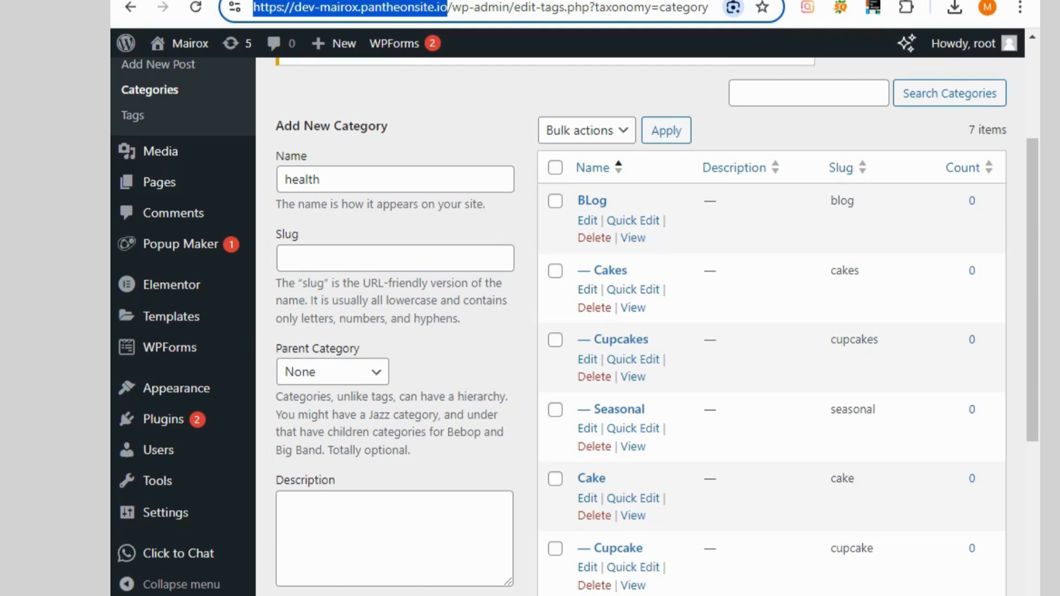
click(395, 258)
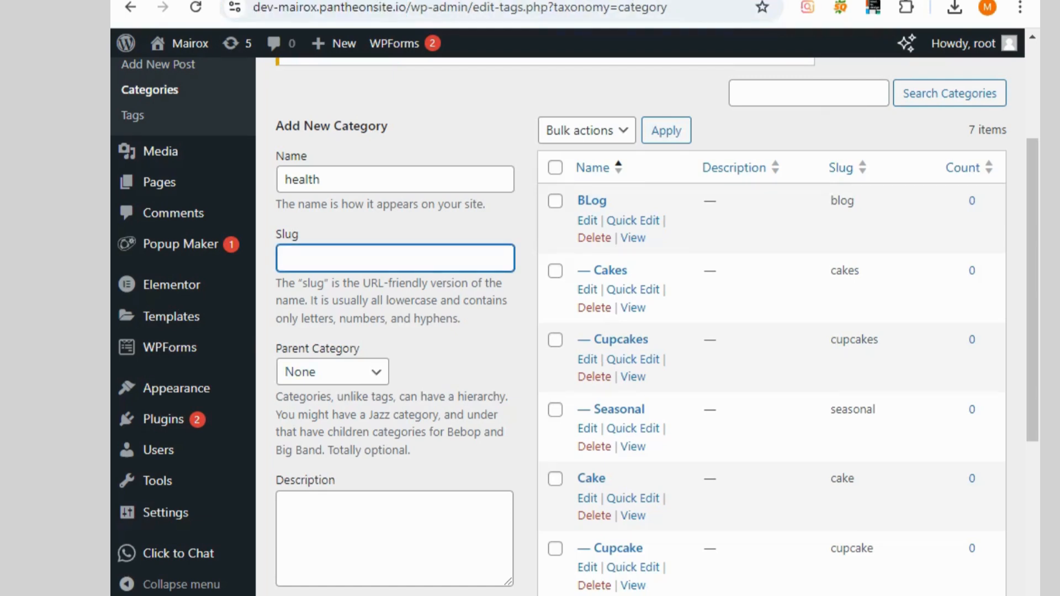
text(heal)
key(BackSpace)
text(lth)
scroll(334, 552, down, 2)
click(334, 562)
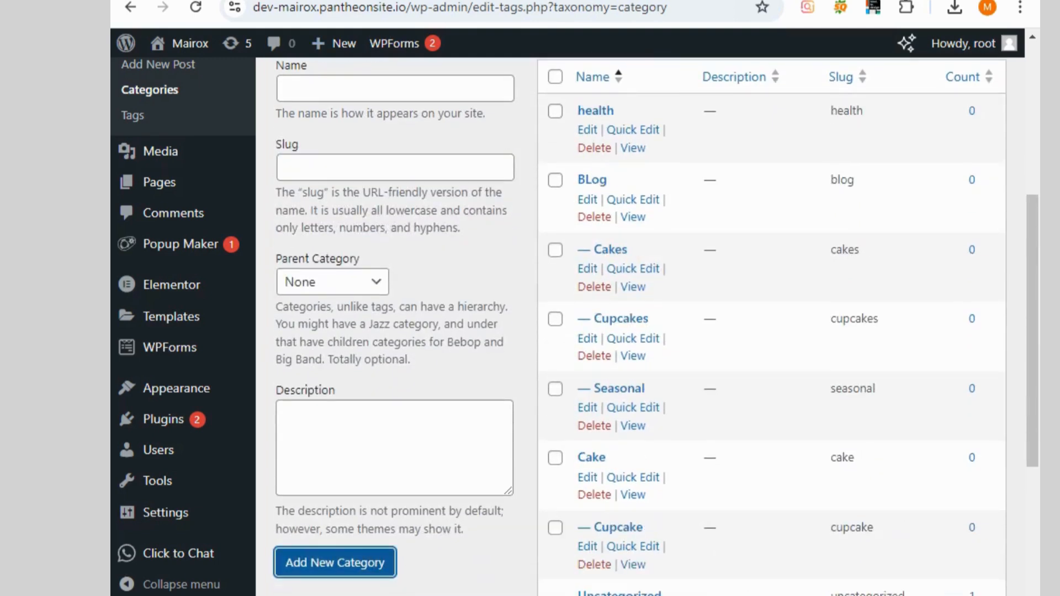
View the health category's page, highlight its web address and return to the categories list.
click(632, 148)
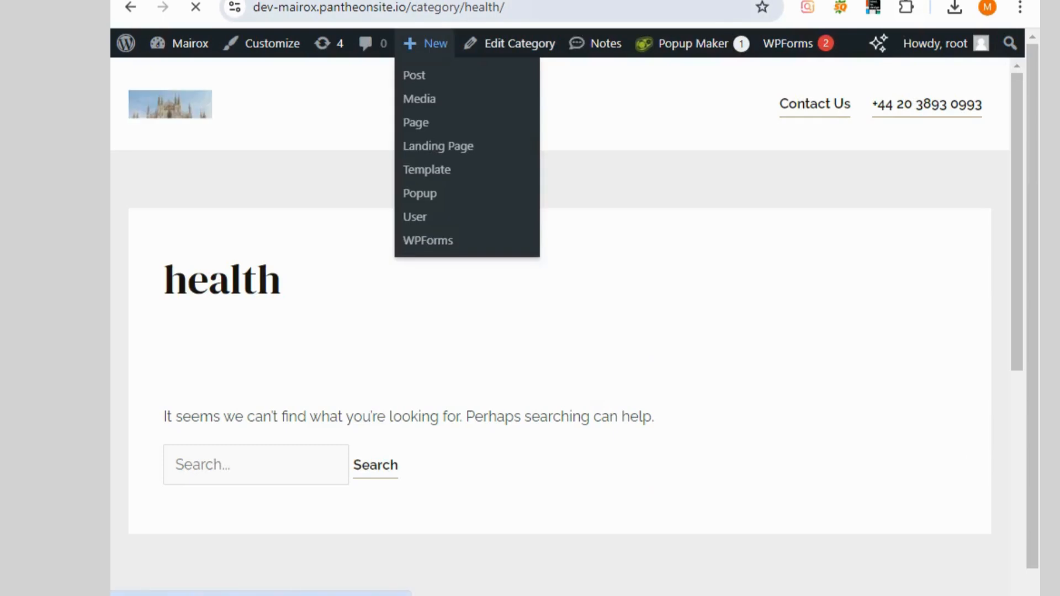
drag(500, 7, 464, 7)
click(546, 7)
drag(546, 8, 253, 7)
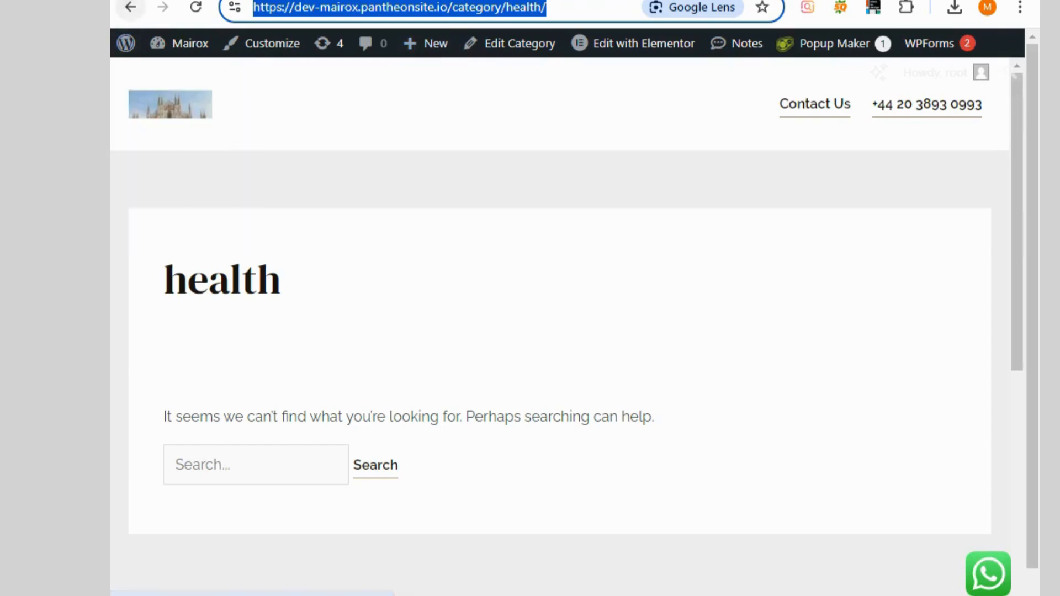
key(Return)
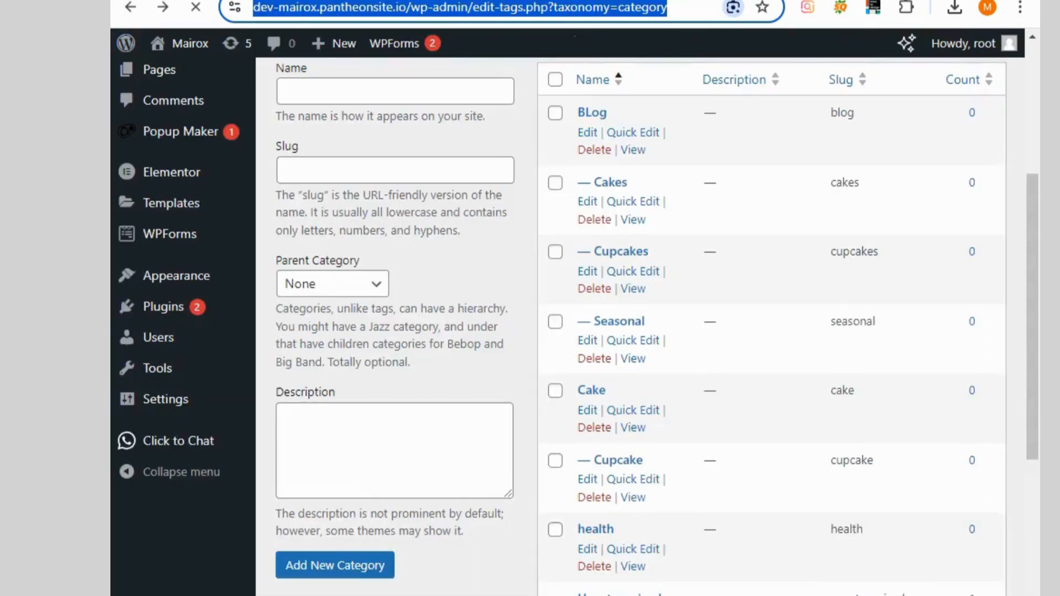
Add another category named "medi" with the slug "medi" and no parent.
scroll(641, 331, up, 5)
click(394, 277)
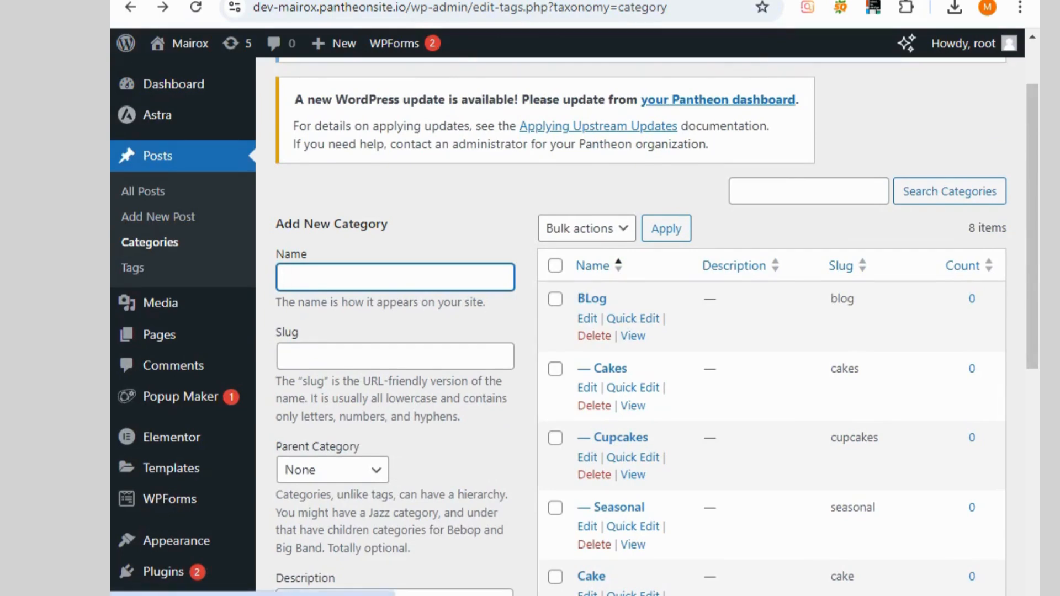
text(medi)
click(395, 356)
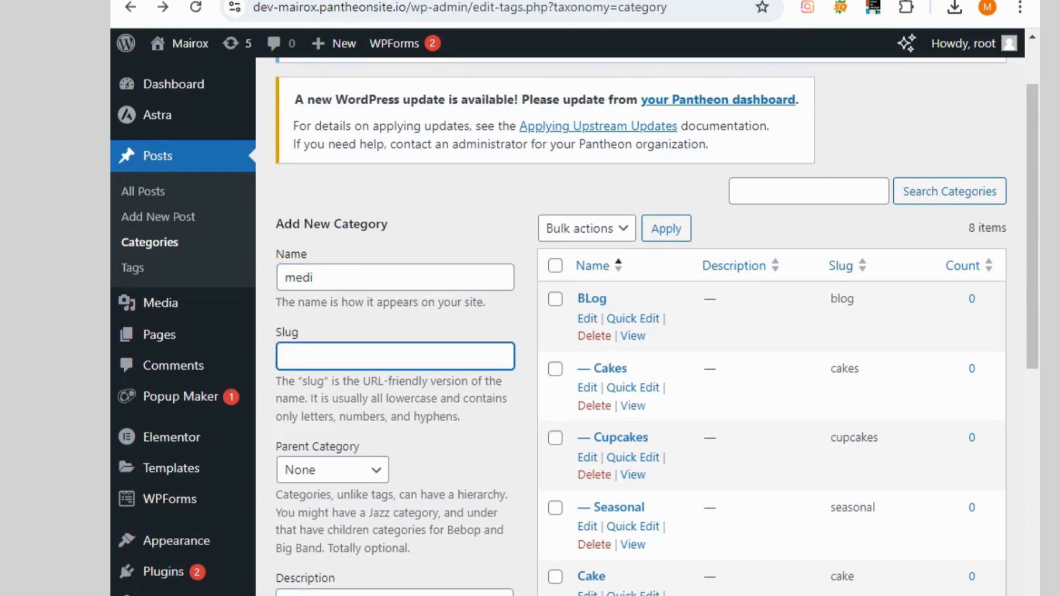
text(medi)
scroll(640, 331, down, 1)
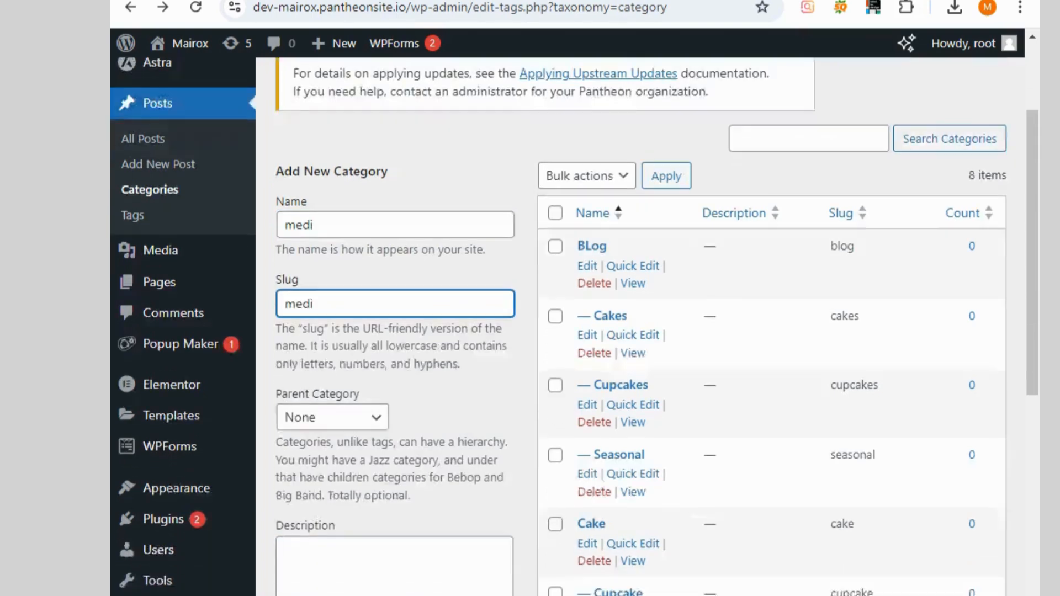
scroll(335, 296, down, 7)
click(335, 297)
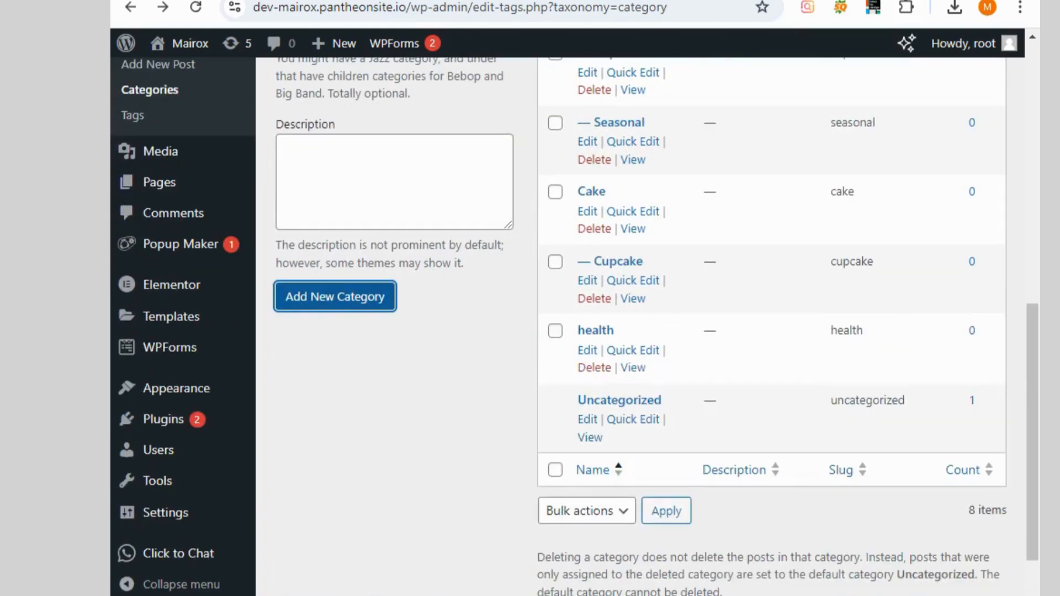
View the medi category's page, check its web address and return to the categories list.
scroll(640, 331, up, 5)
click(633, 154)
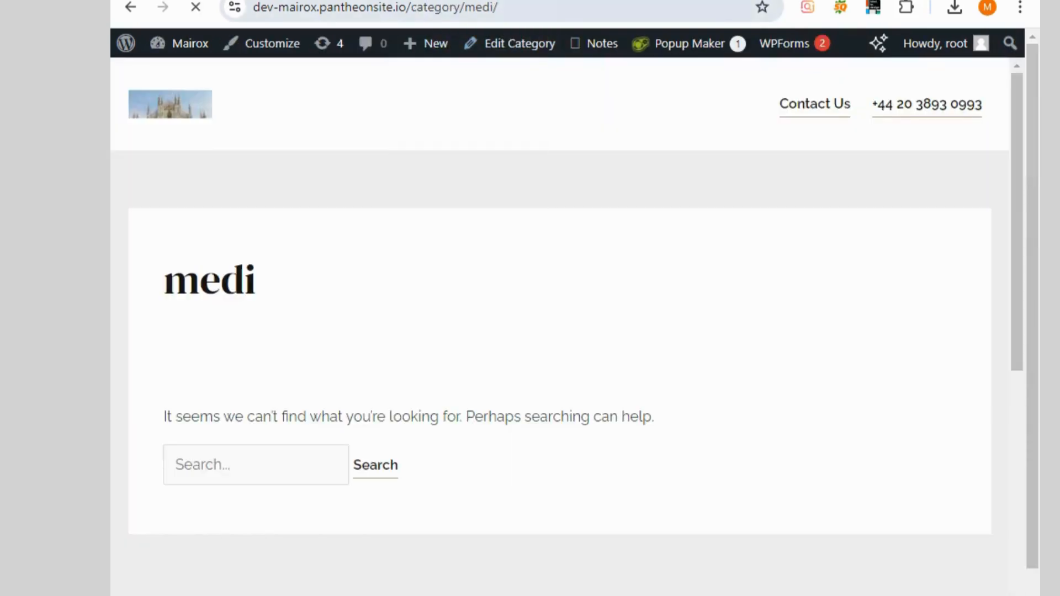
click(543, 8)
click(543, 8)
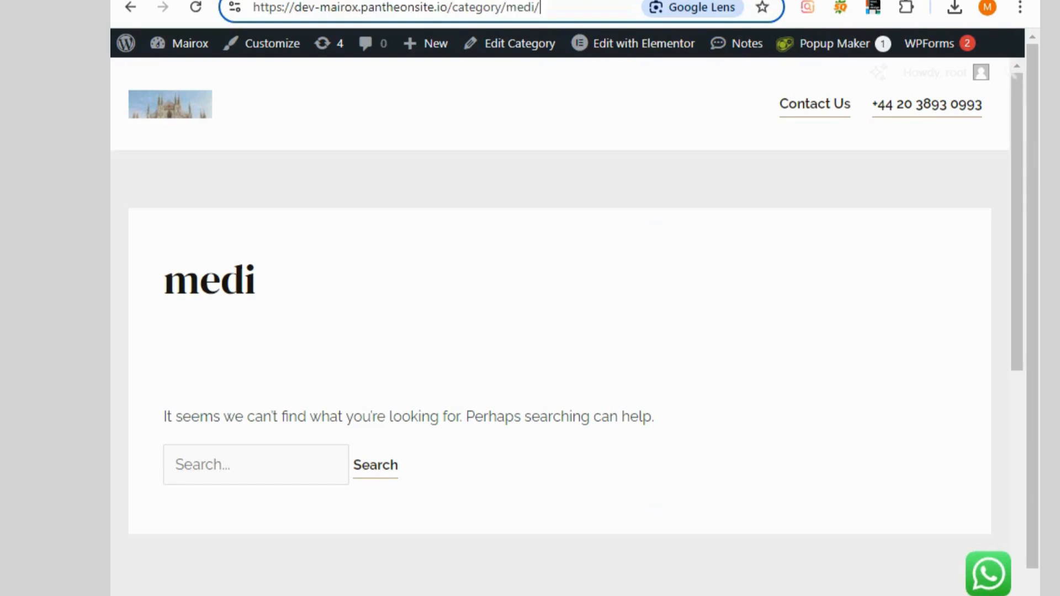
key(ctrl+a)
key(ctrl+shift+Tab)
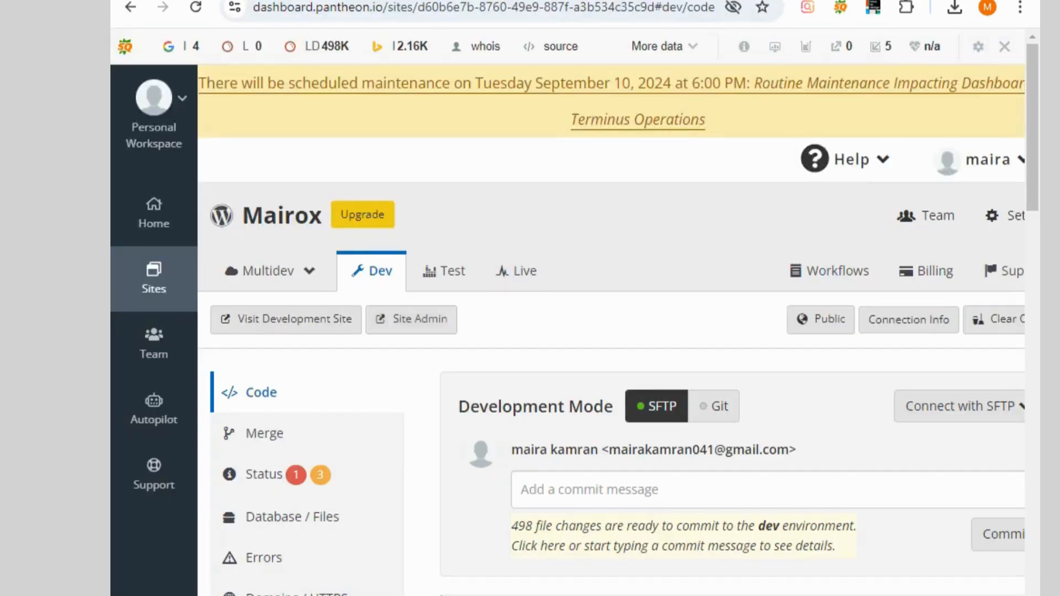
key(ctrl+Tab)
click(131, 7)
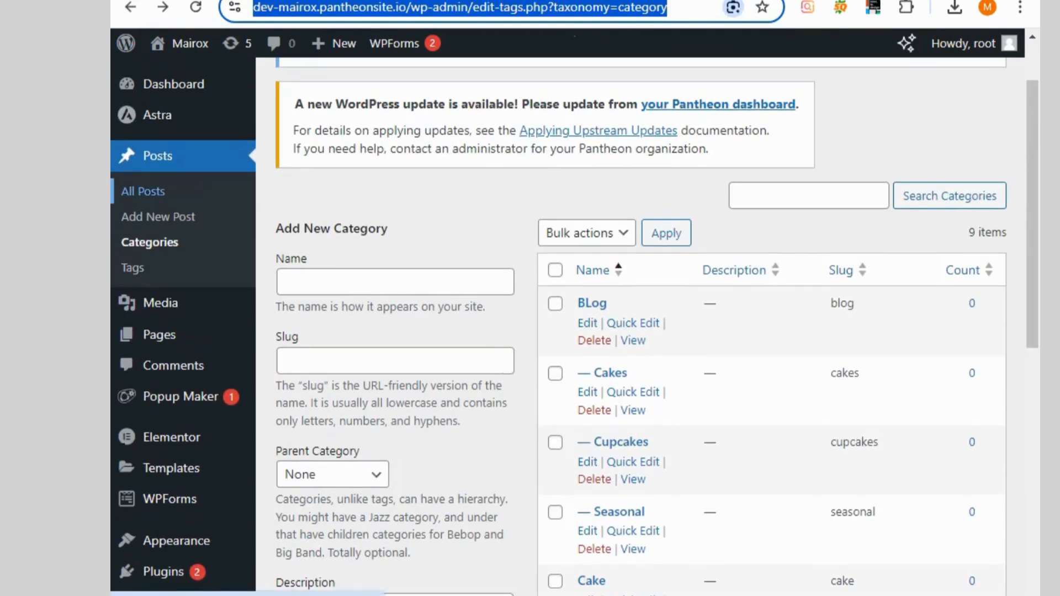
Create a new post titled "best health tips".
click(158, 217)
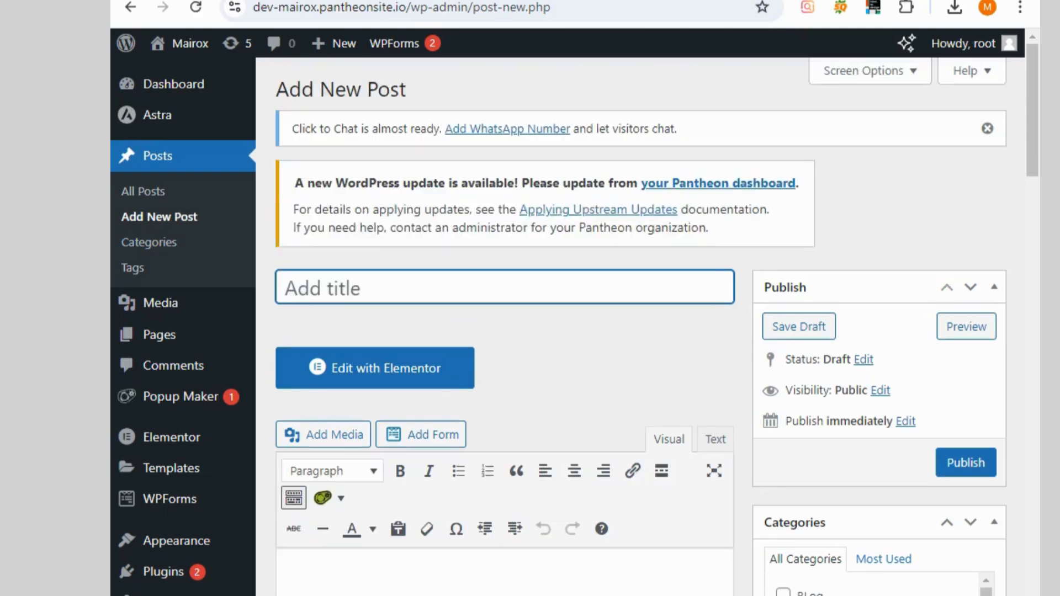
text(be)
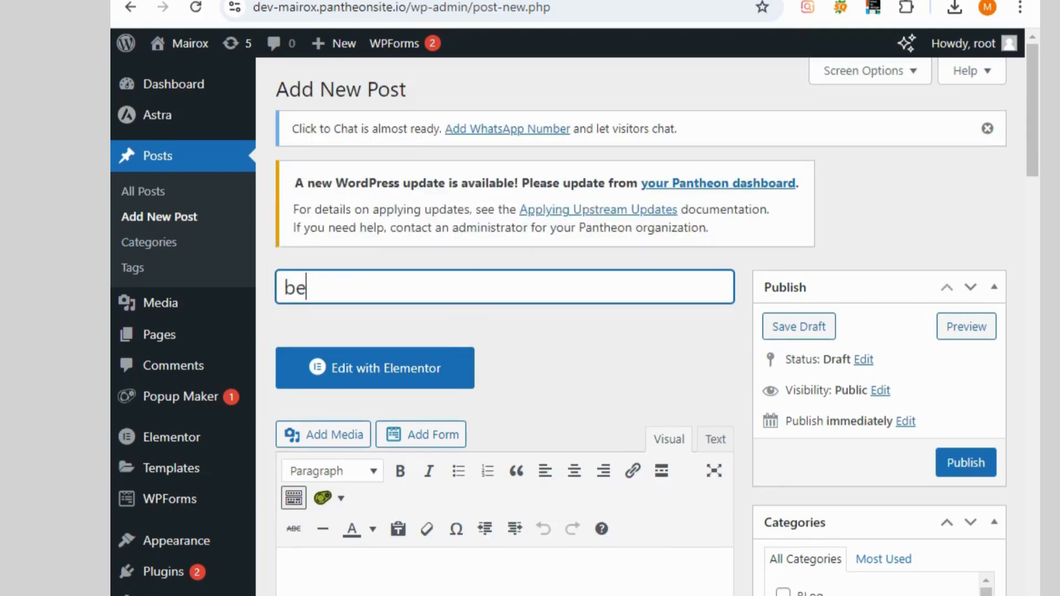
text(st health tips)
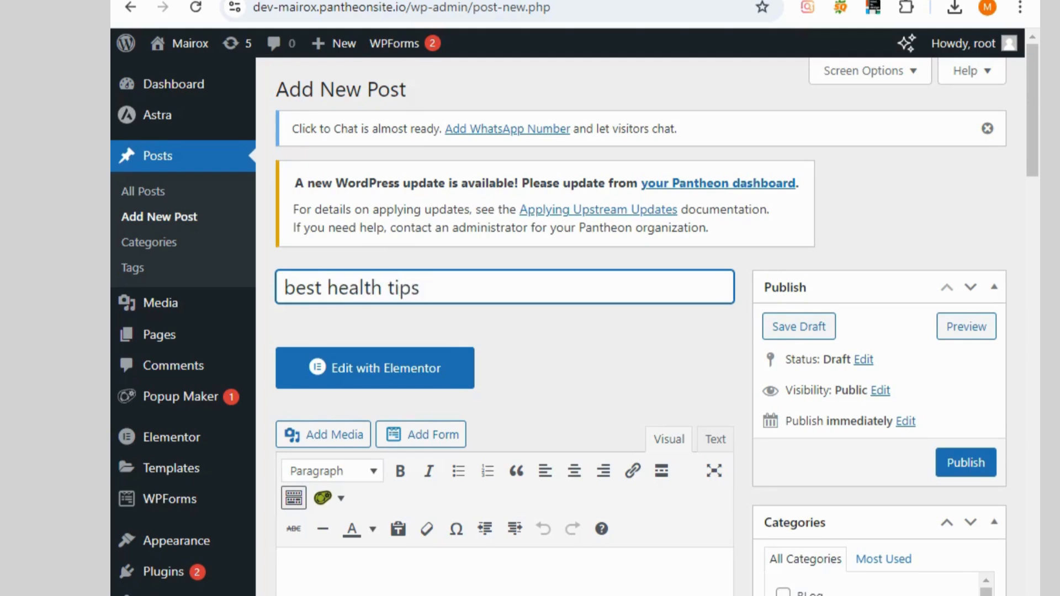
click(496, 328)
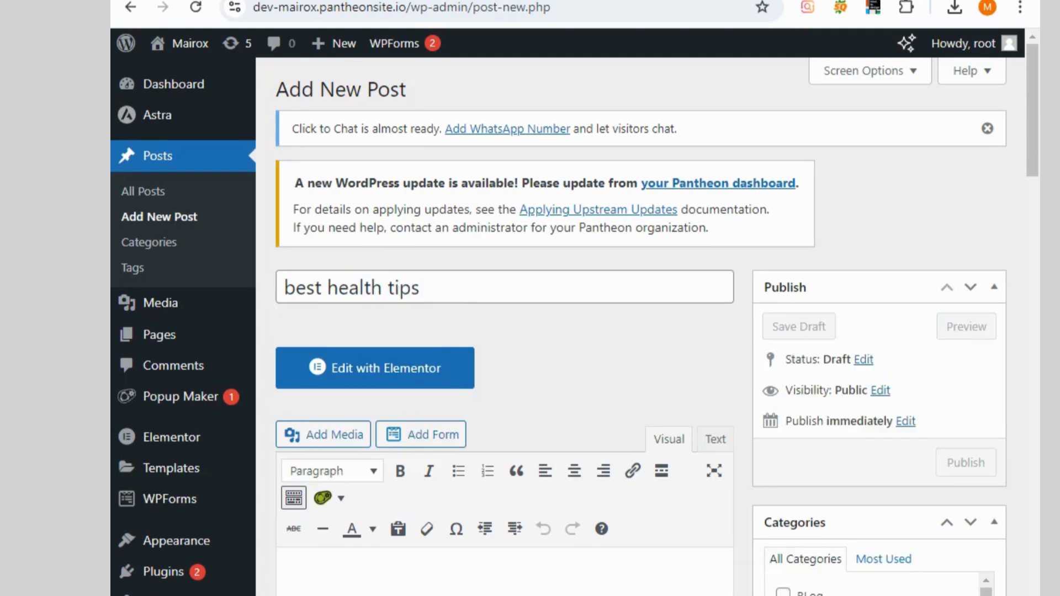
Copy the title "best health tips" into the post body.
triple_click(353, 288)
right_click(337, 285)
click(392, 367)
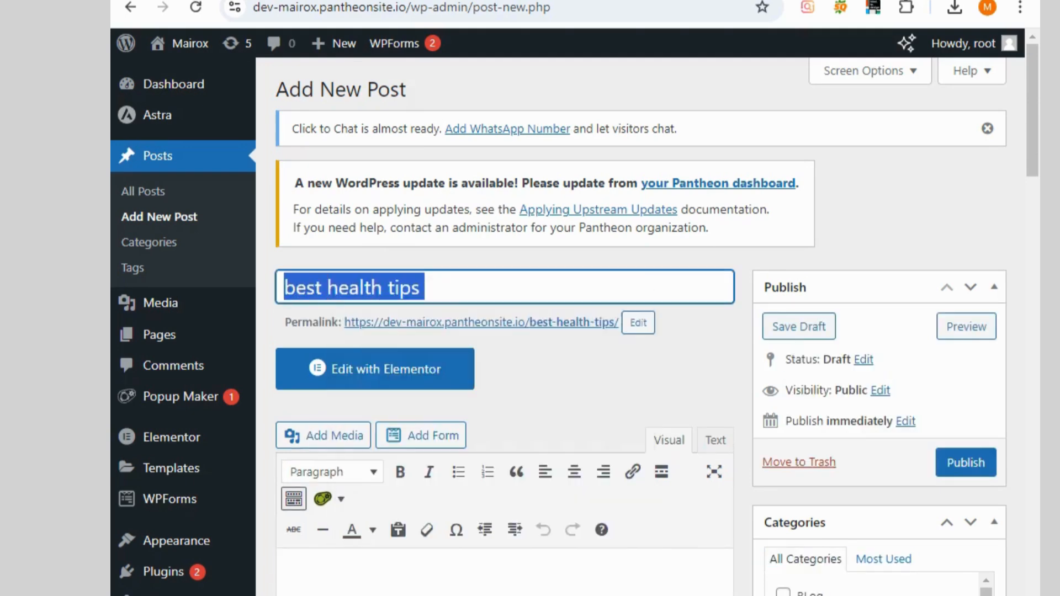
scroll(393, 366, down, 3)
click(295, 308)
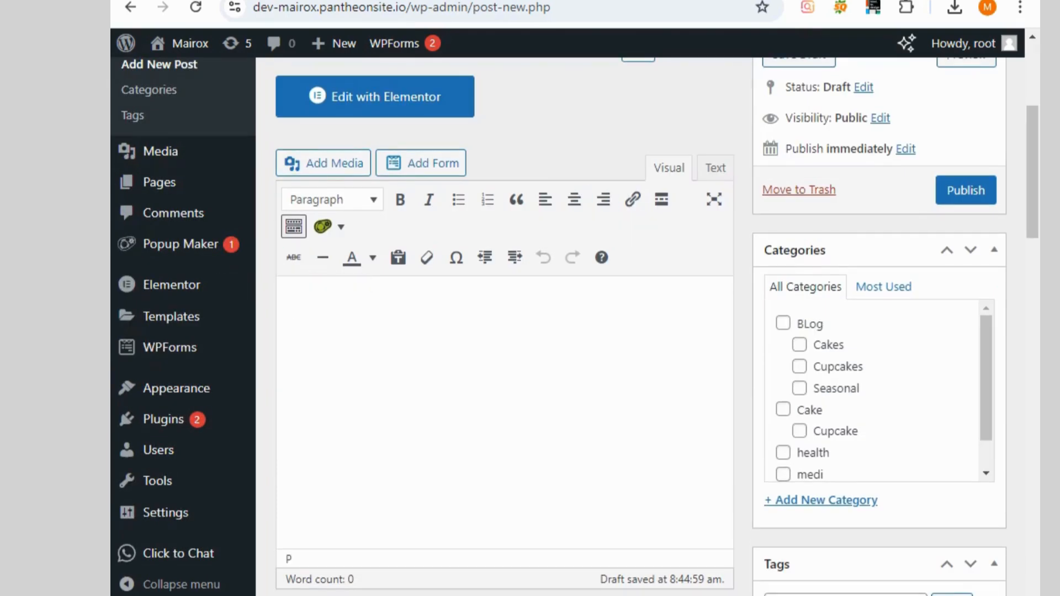
right_click(315, 310)
click(354, 213)
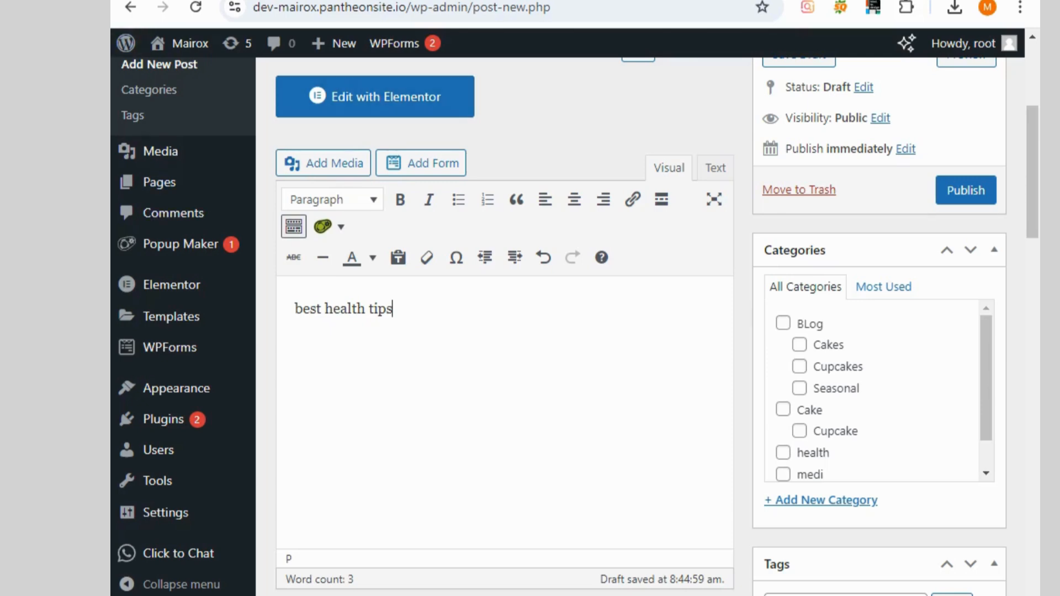
Change "health" to "healthy" in the body text and look through the post's category choices.
key(ctrl+a)
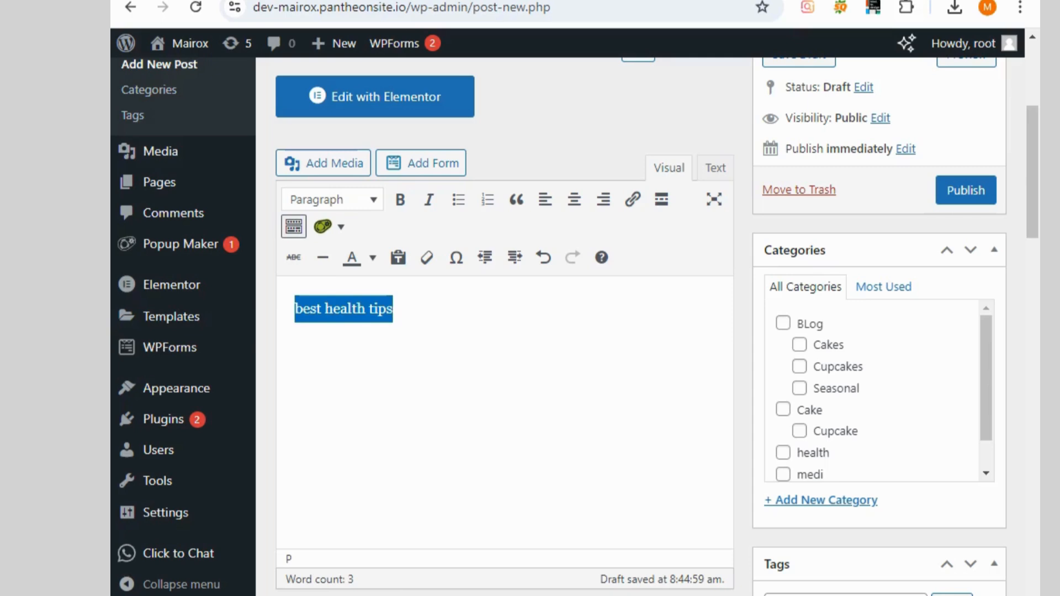
click(365, 309)
text(y)
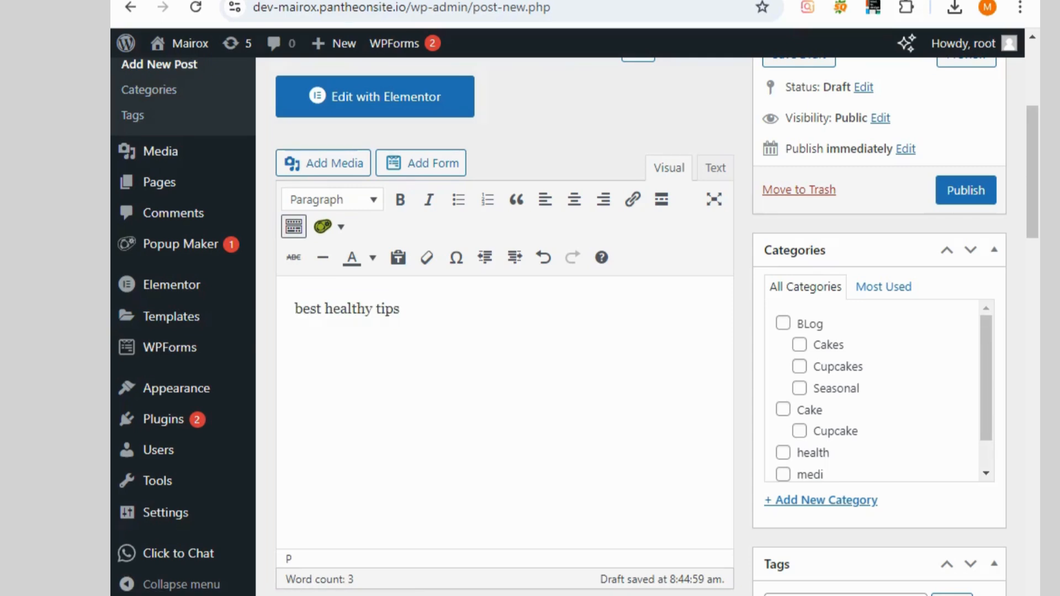
scroll(878, 389, down, 1)
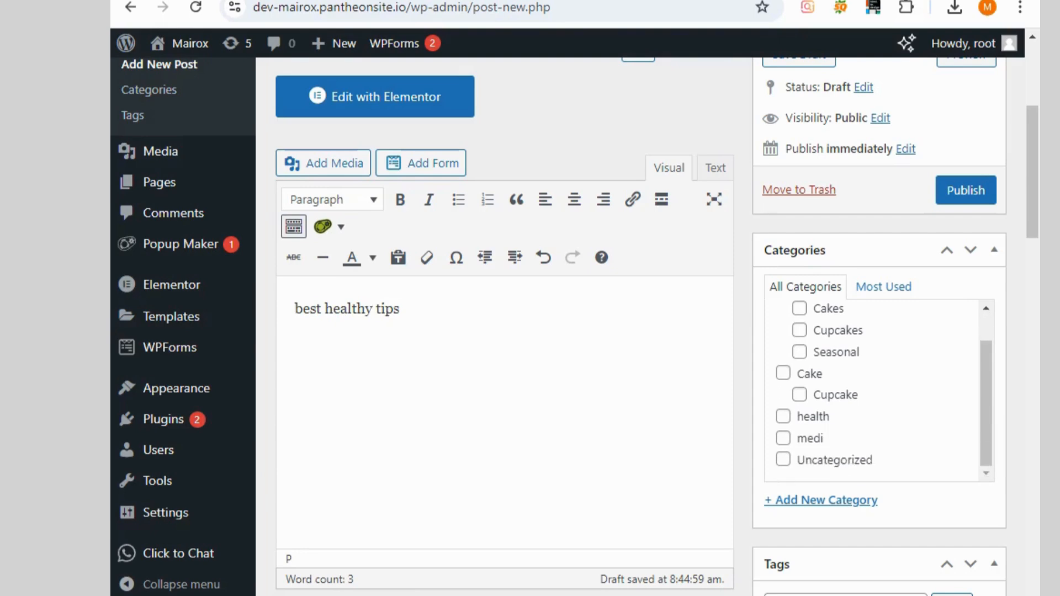
Assign the post to the health category, publish it and open its live page in a new browser tab.
click(783, 416)
click(965, 190)
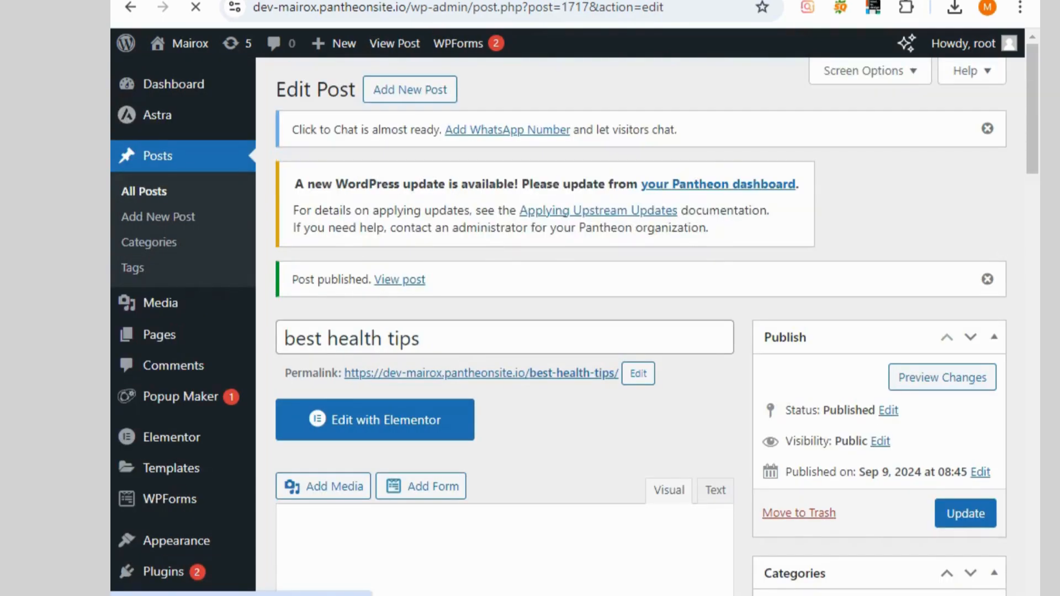
right_click(490, 373)
click(558, 171)
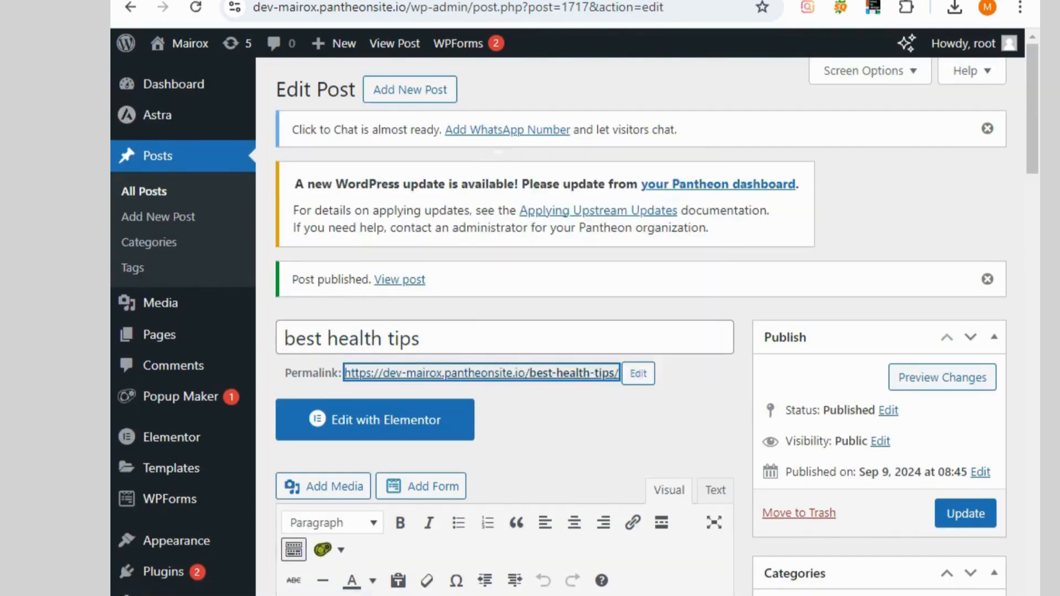
key(ctrl+Tab)
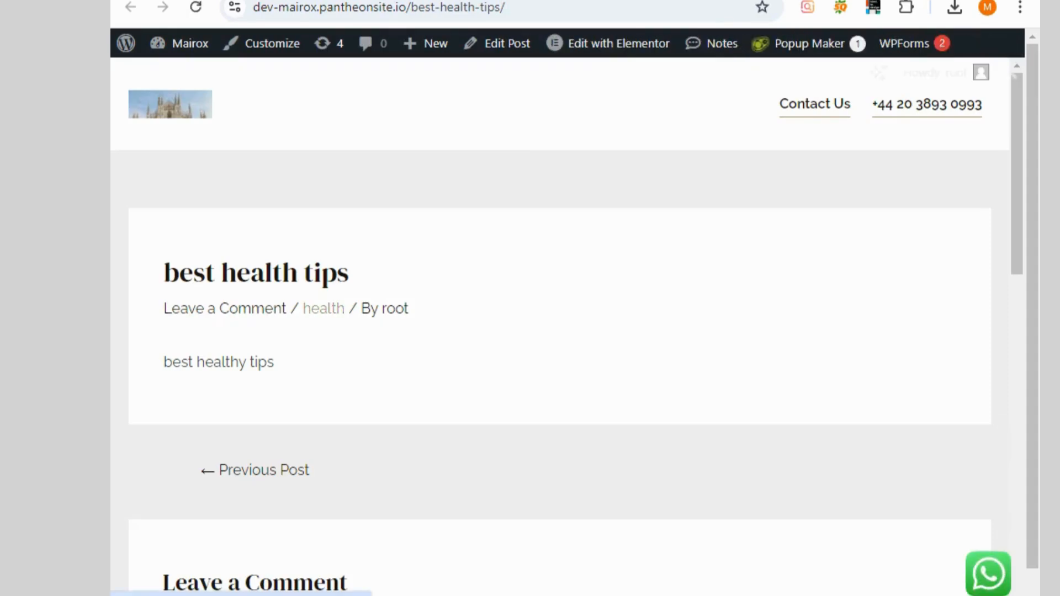
View the health category's page, open the post from its listing and return to the post editor.
click(324, 308)
click(324, 308)
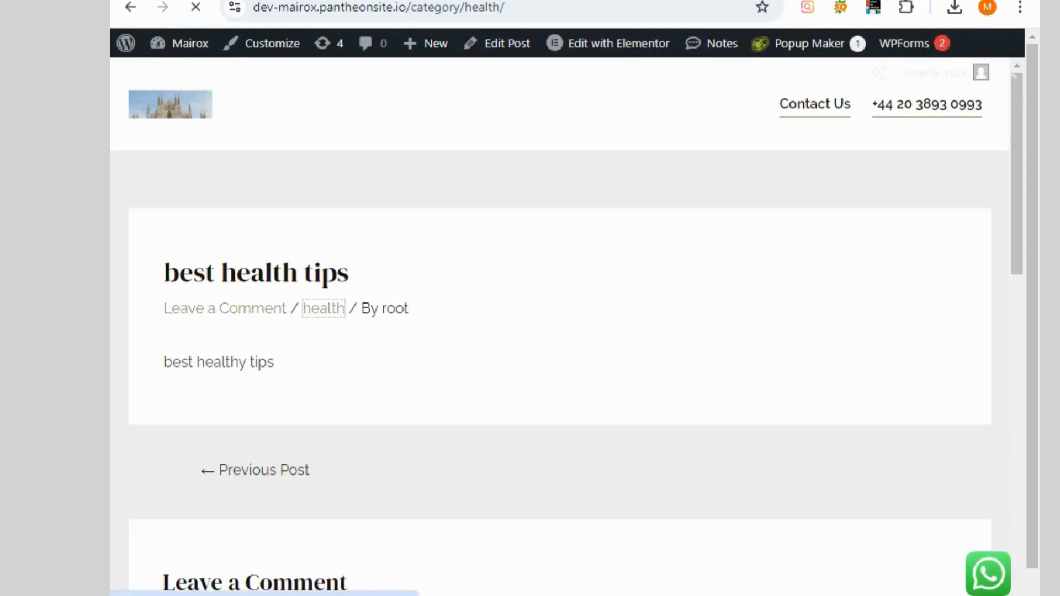
scroll(559, 326, down, 1)
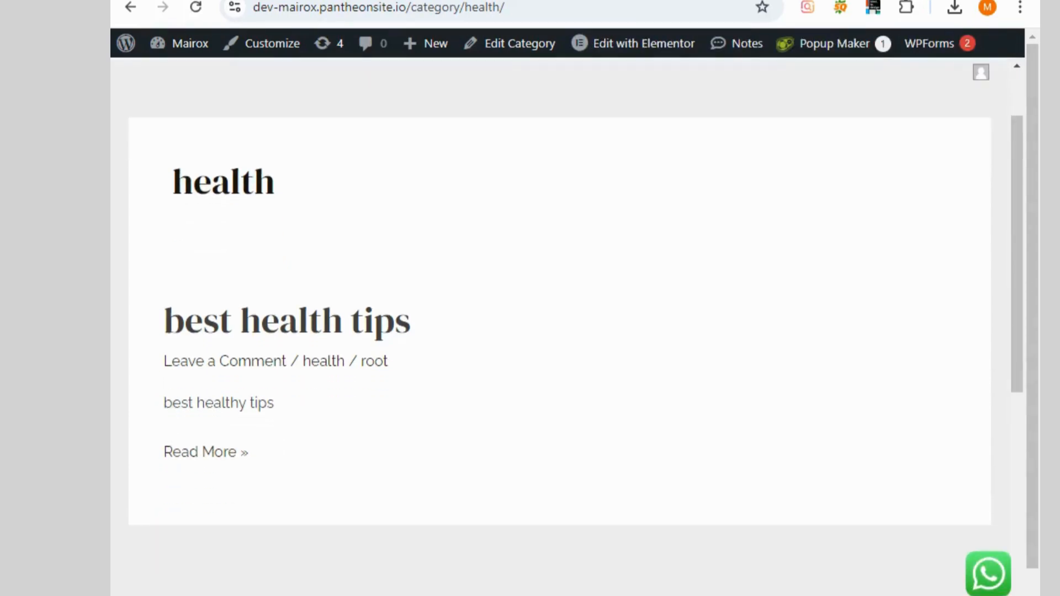
click(205, 452)
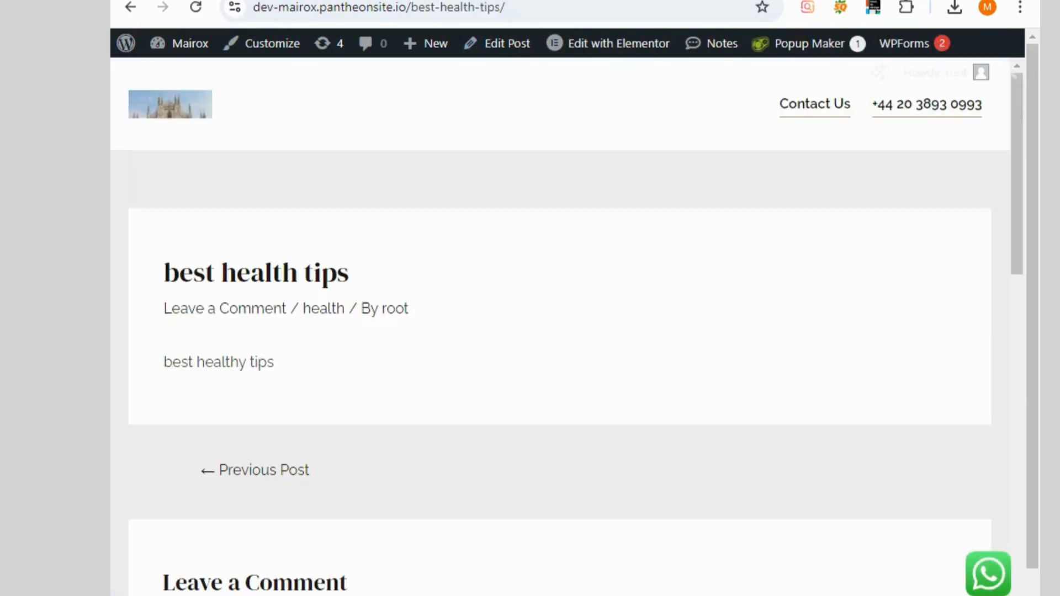
click(469, 0)
scroll(640, 331, down, 5)
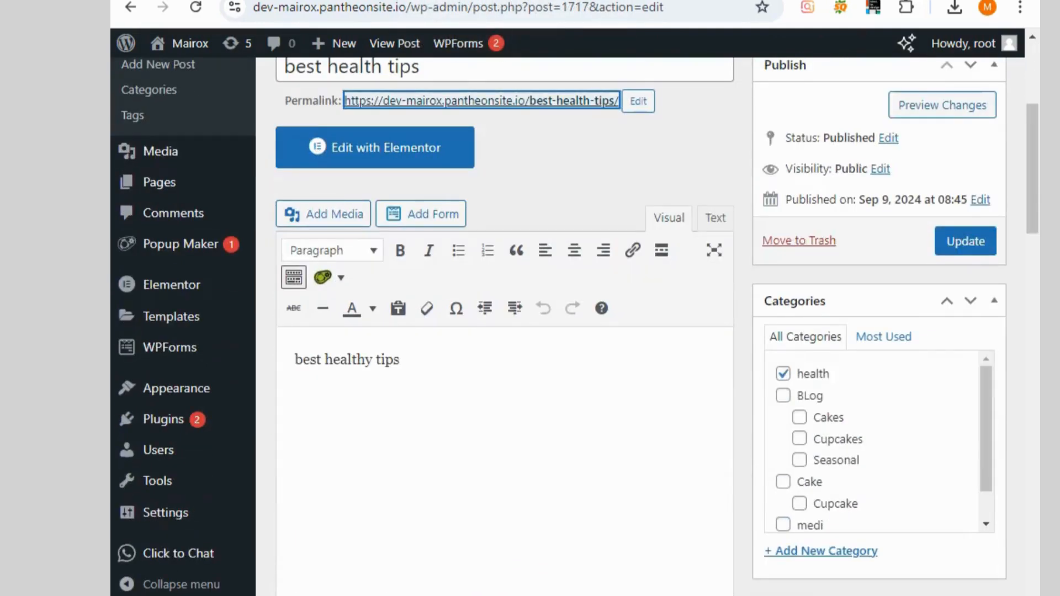
scroll(516, 250, up, 5)
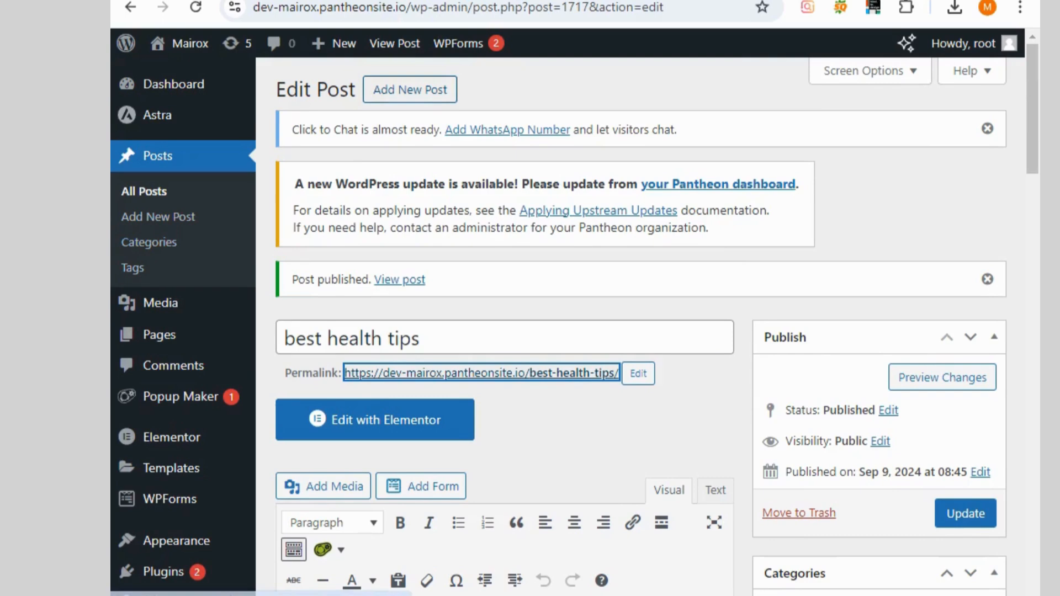
Create a new post titled "vitemin medi".
click(410, 90)
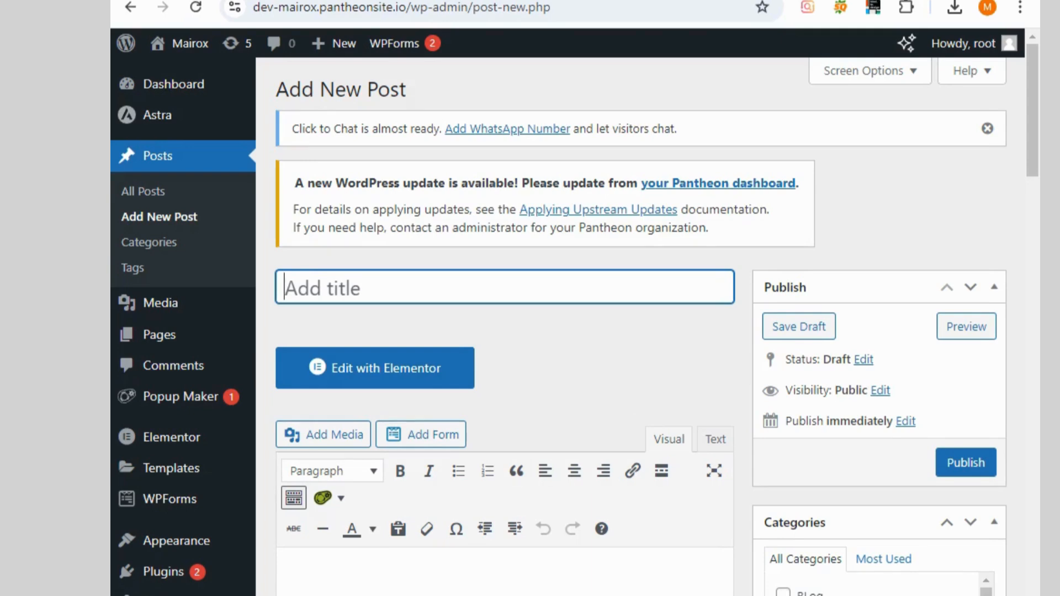
text(vi)
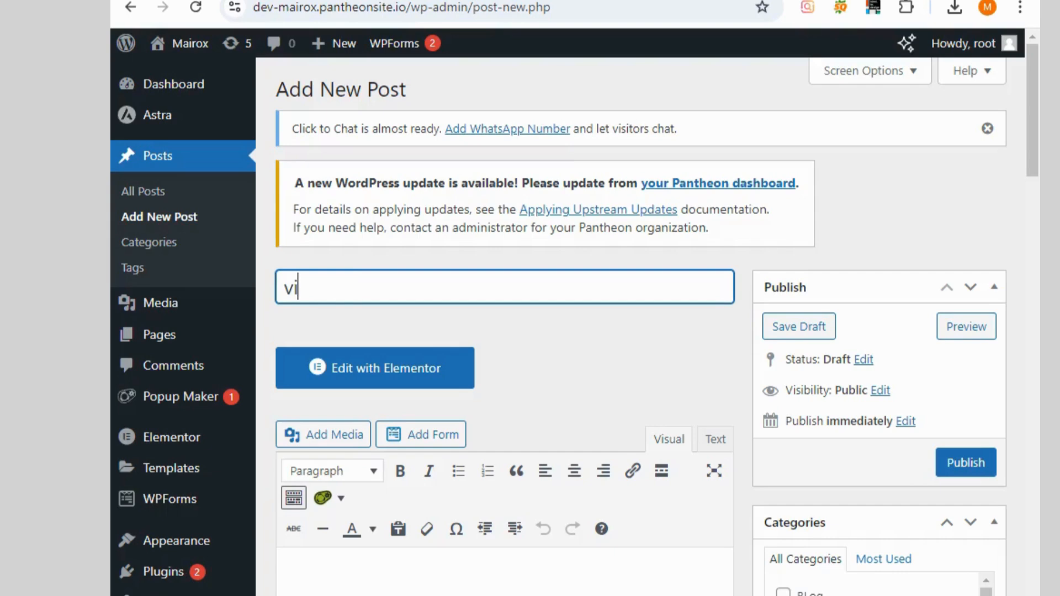
text(ti=emin)
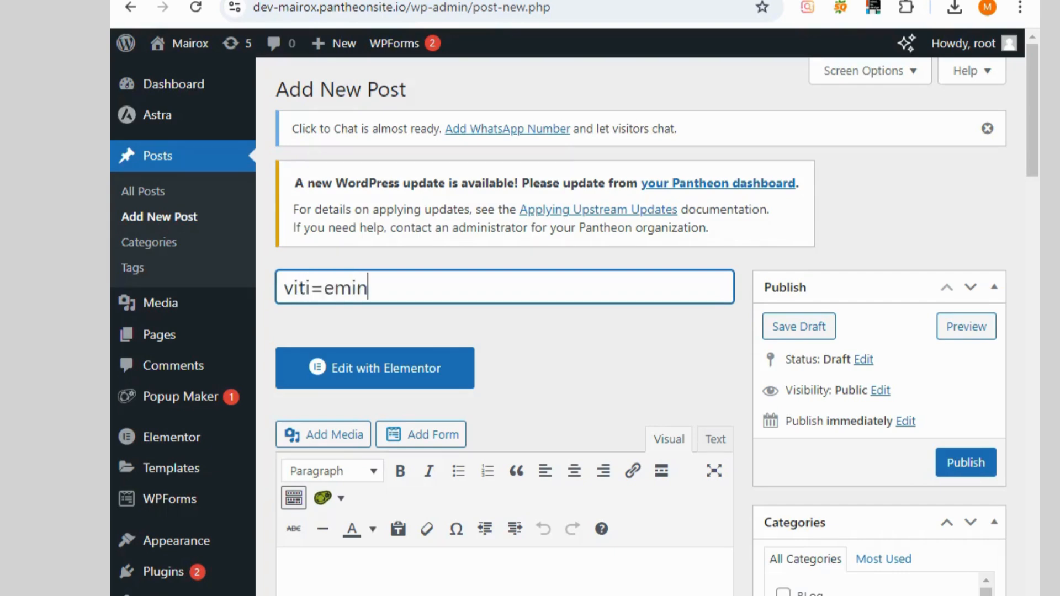
key(BackSpace)
key(BackSpace)
key(BackSpace)
key(BackSpace)
key(BackSpace)
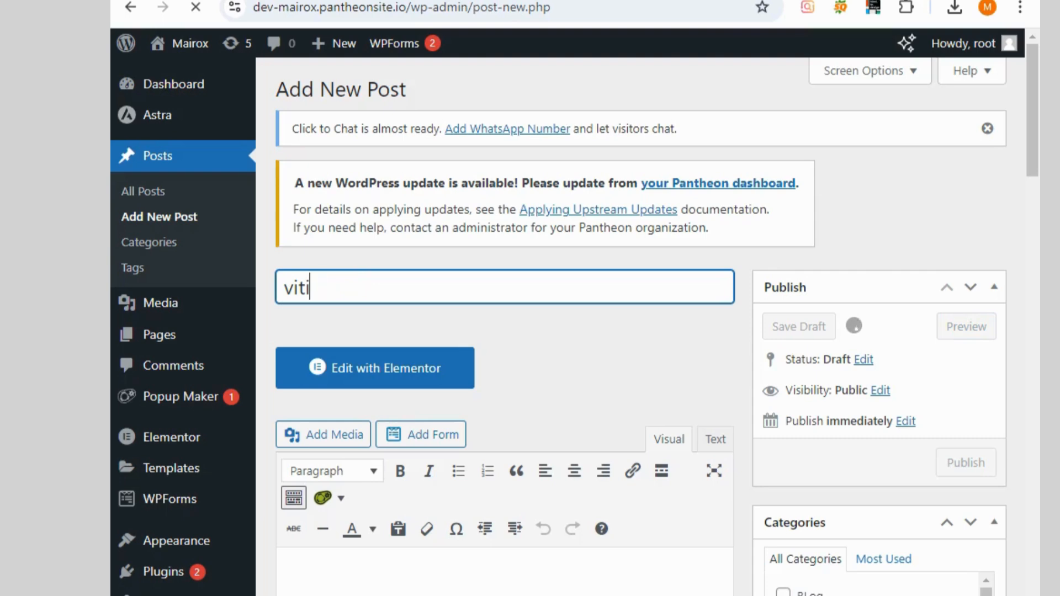
key(BackSpace)
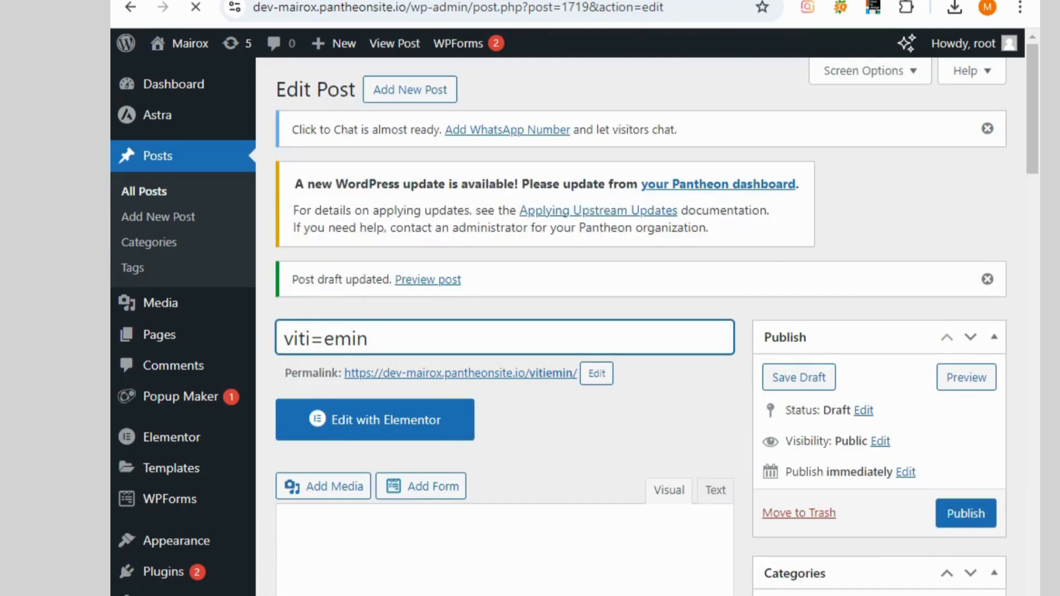
key(BackSpace)
key(BackSpace)
key(BackSpace)
key(BackSpace)
key(BackSpace)
key(BackSpace)
text(emin)
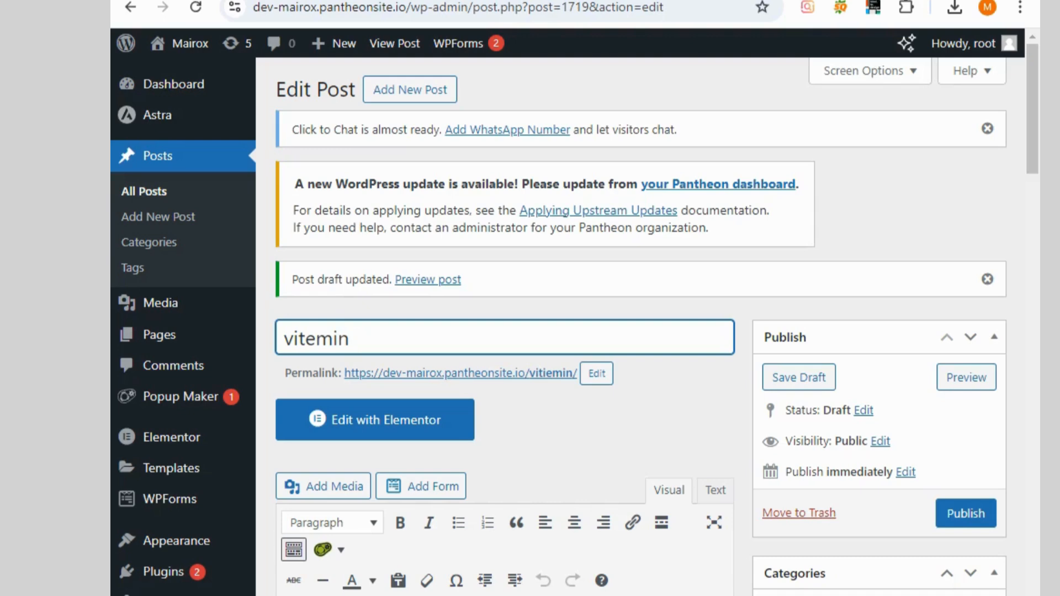
text( medi)
Copy the title "vitemin medi" into the post body.
drag(399, 339, 165, 309)
right_click(296, 341)
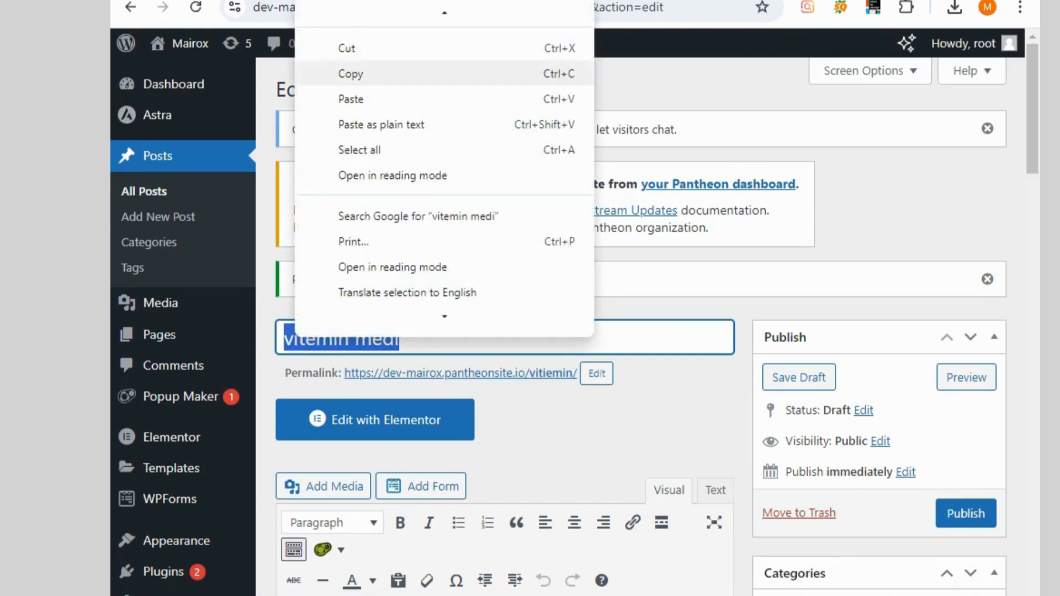
click(353, 80)
scroll(353, 80, down, 5)
click(447, 248)
right_click(447, 246)
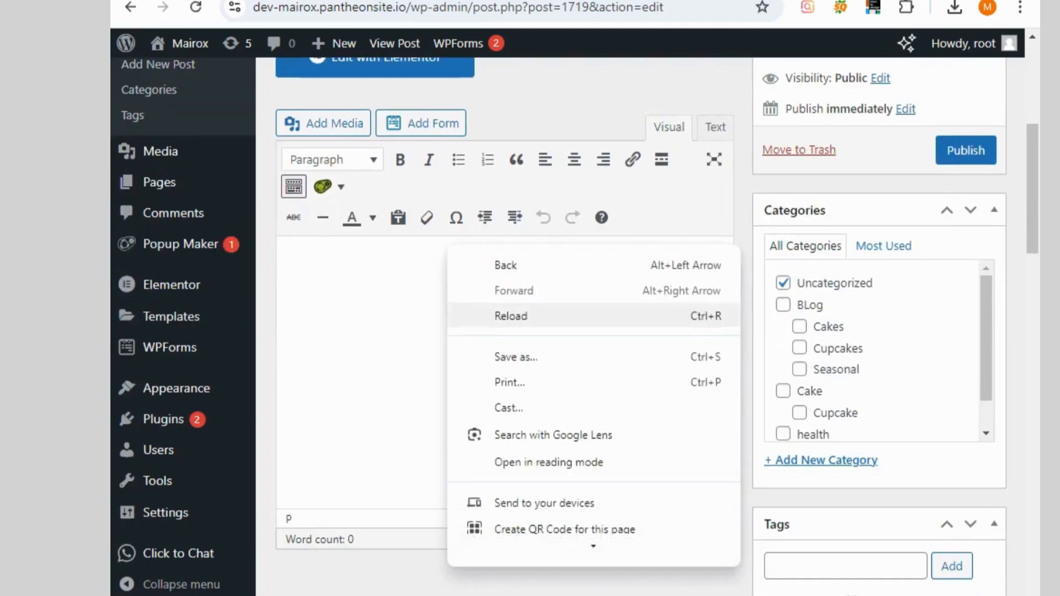
click(408, 376)
right_click(380, 295)
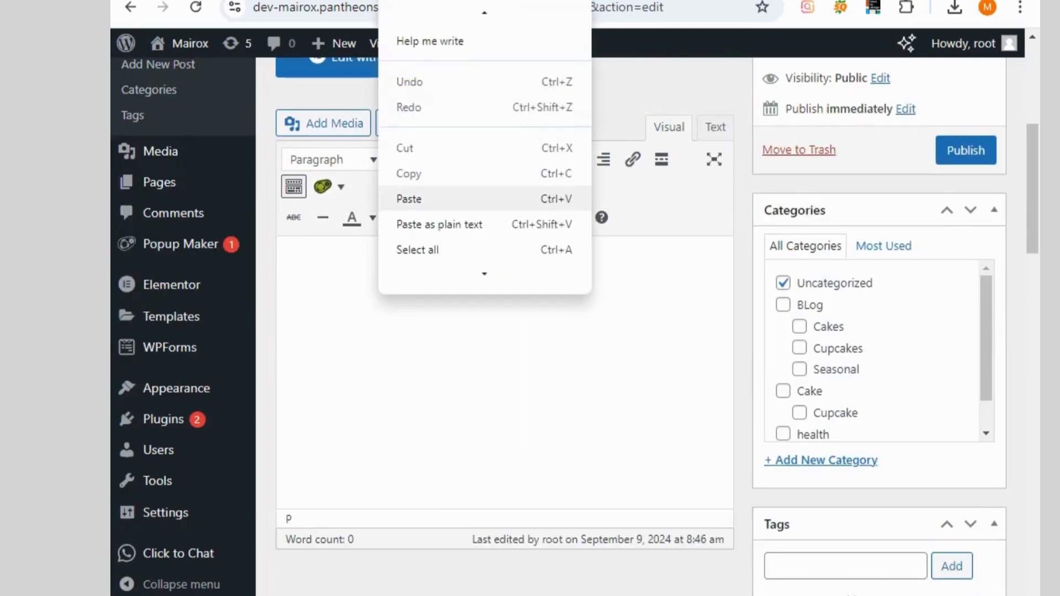
click(411, 199)
Add the medi category to the "vitemin medi" post and publish it.
scroll(878, 351, down, 1)
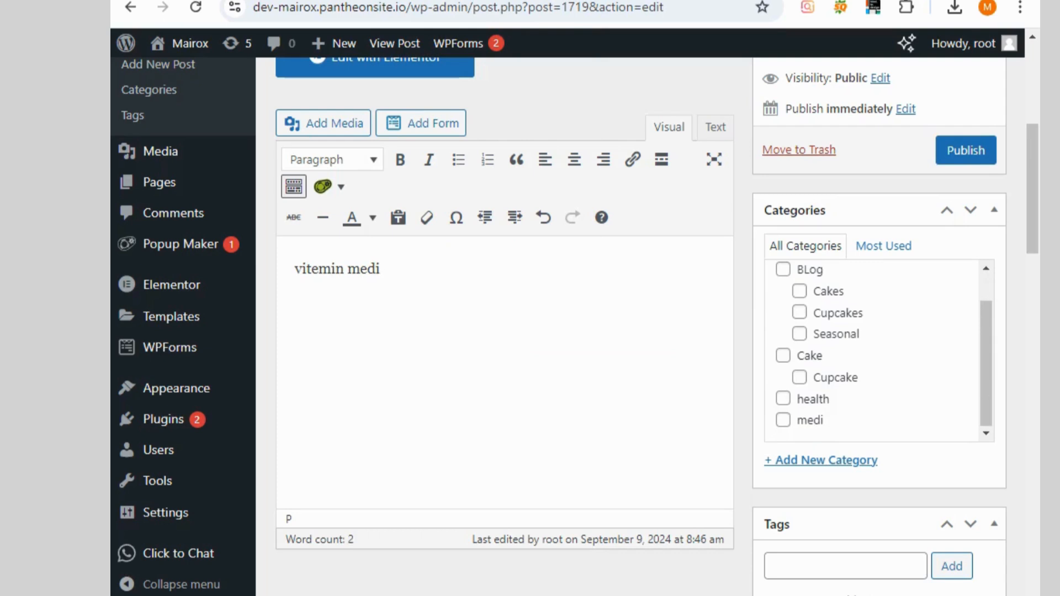
click(783, 419)
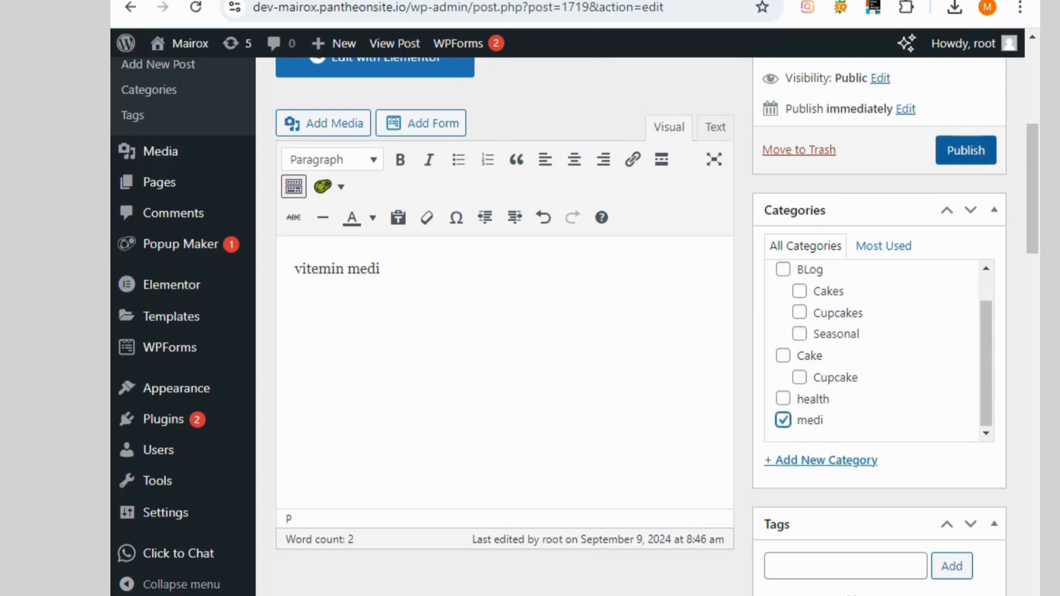
click(966, 150)
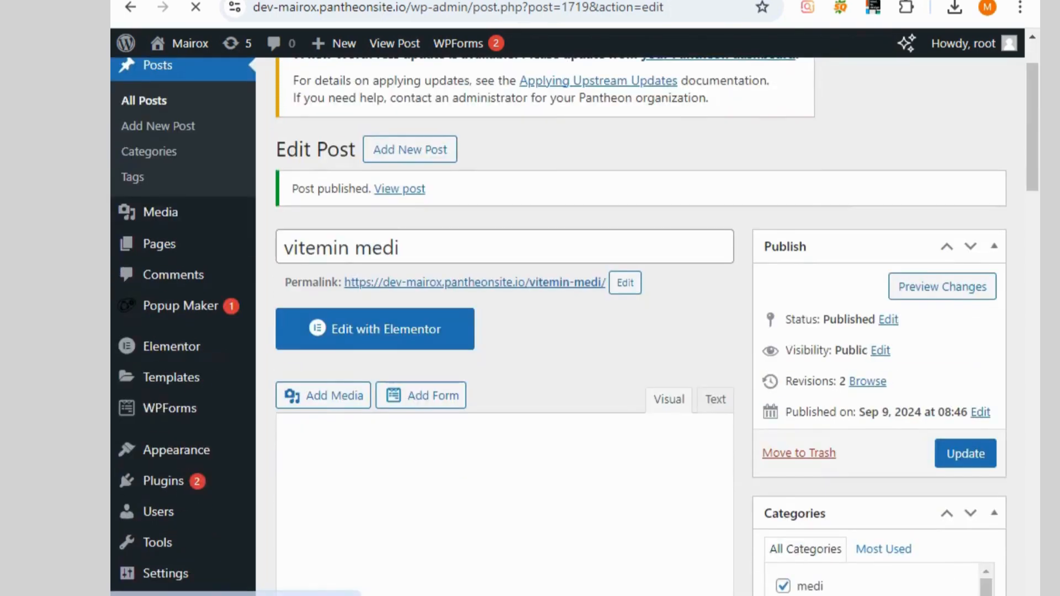
View the published "vitemin medi" post and the medi category's page, and return to the post editor.
click(474, 282)
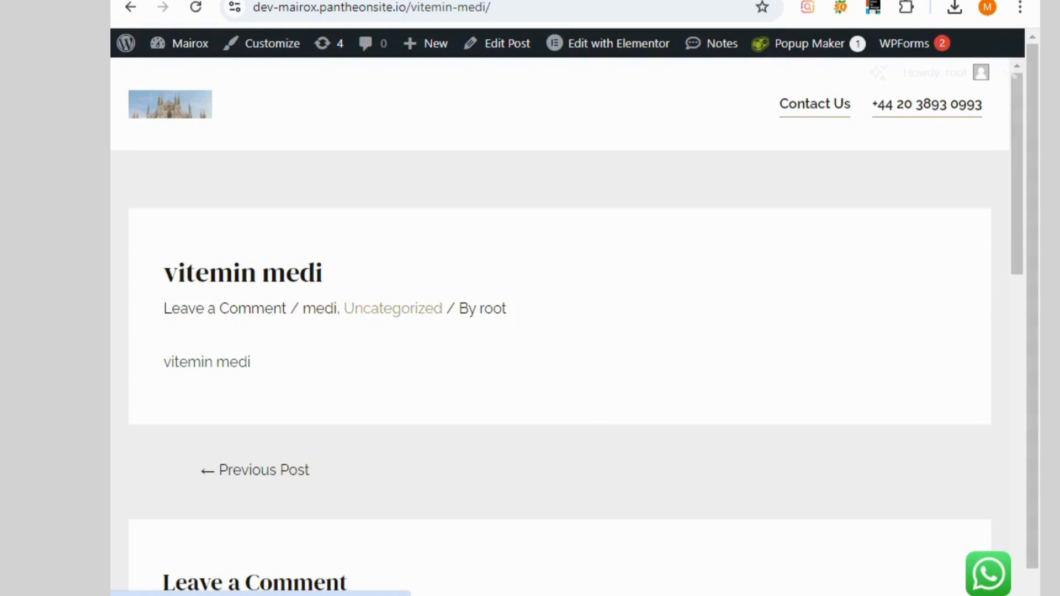
click(320, 308)
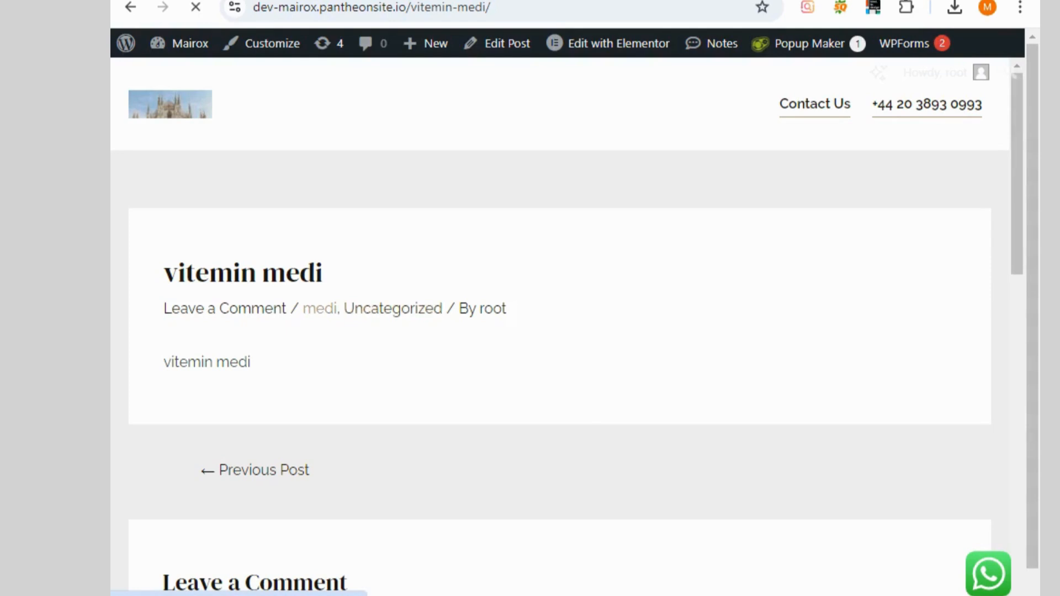
scroll(319, 308, down, 3)
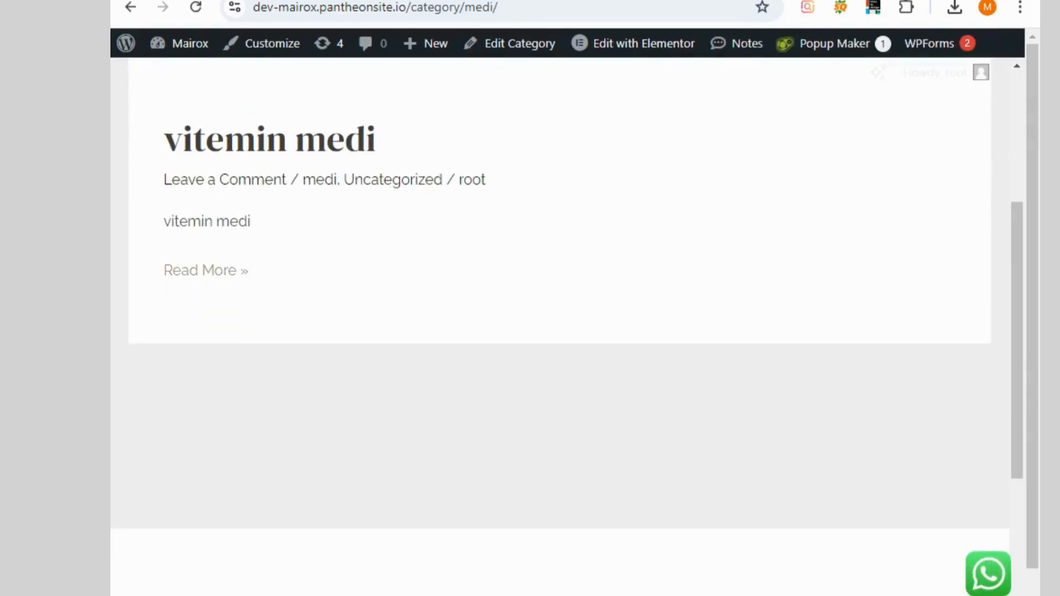
click(205, 270)
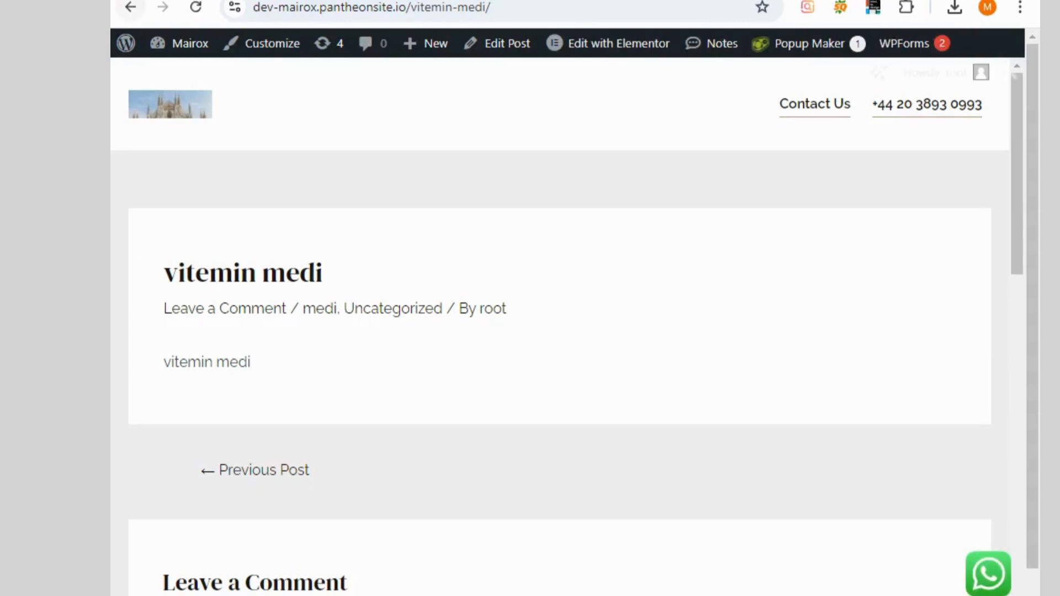
click(130, 8)
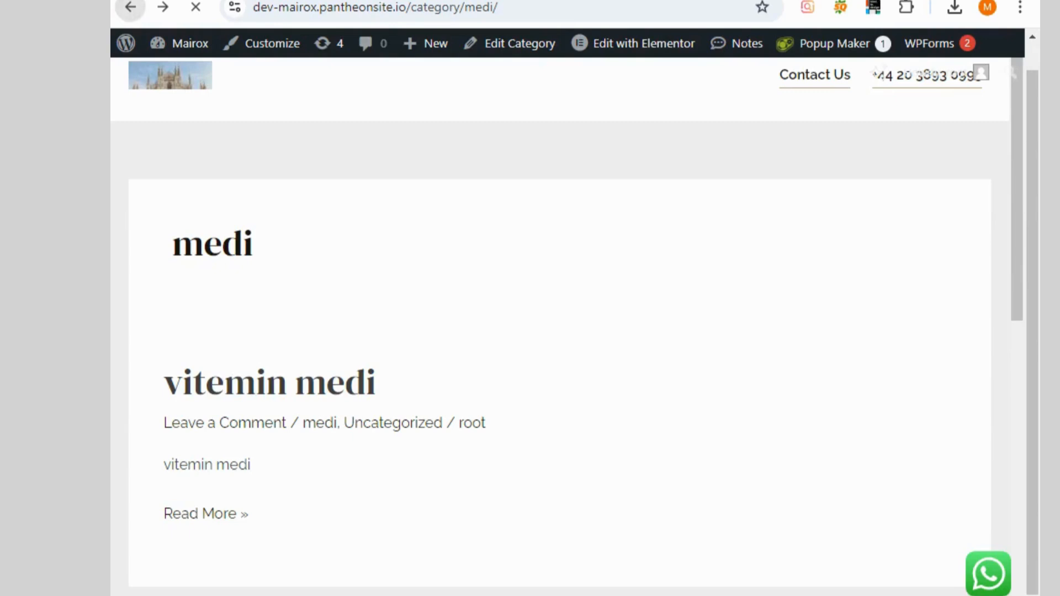
click(130, 7)
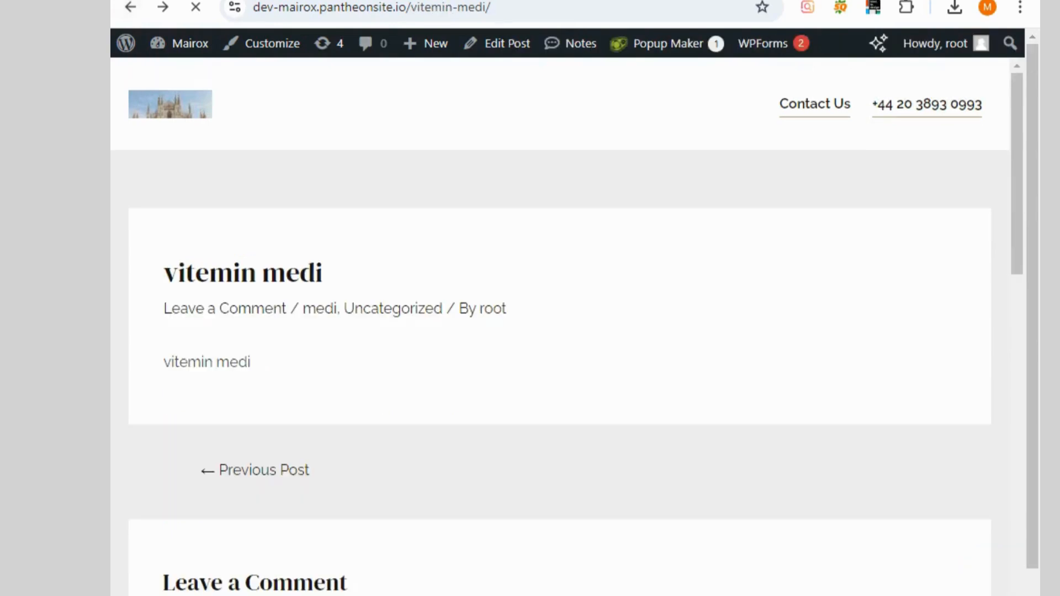
click(130, 7)
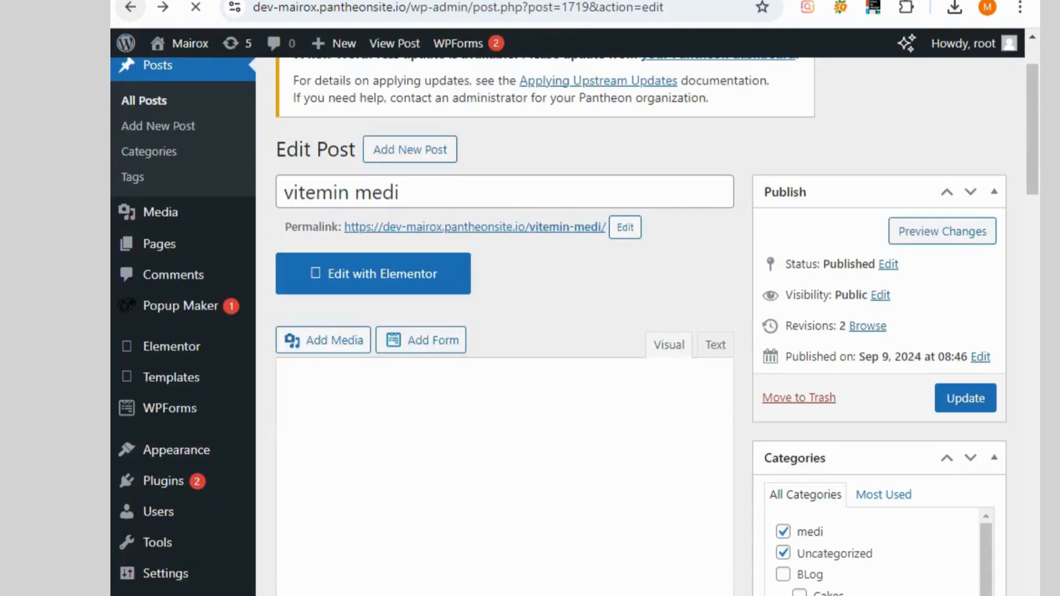
Try assigning the "vitemin medi" post to the BLog and health categories alongside medi and Uncategorized.
scroll(640, 326, down, 2)
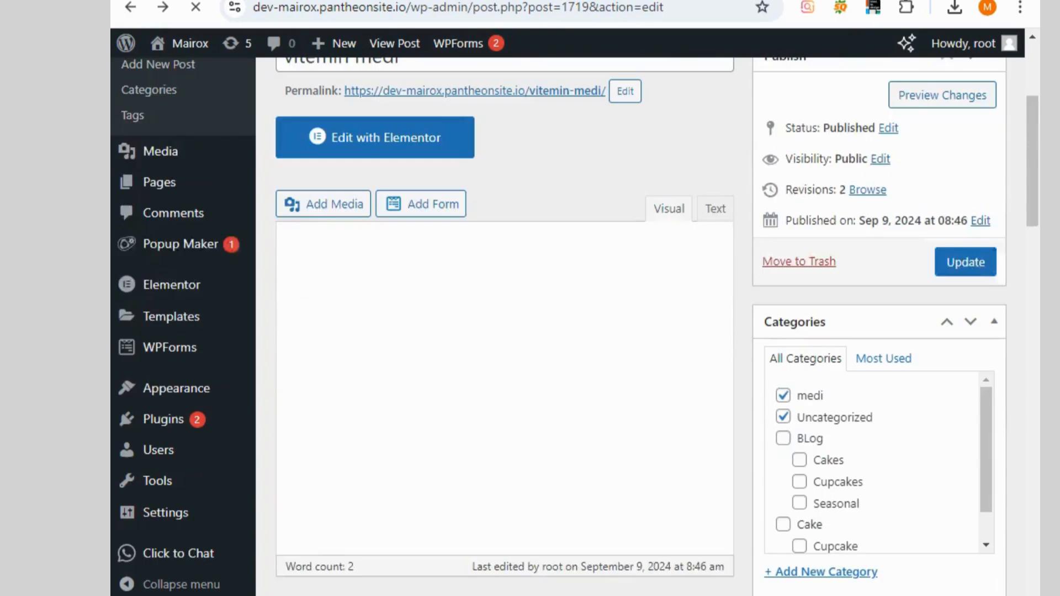
click(783, 417)
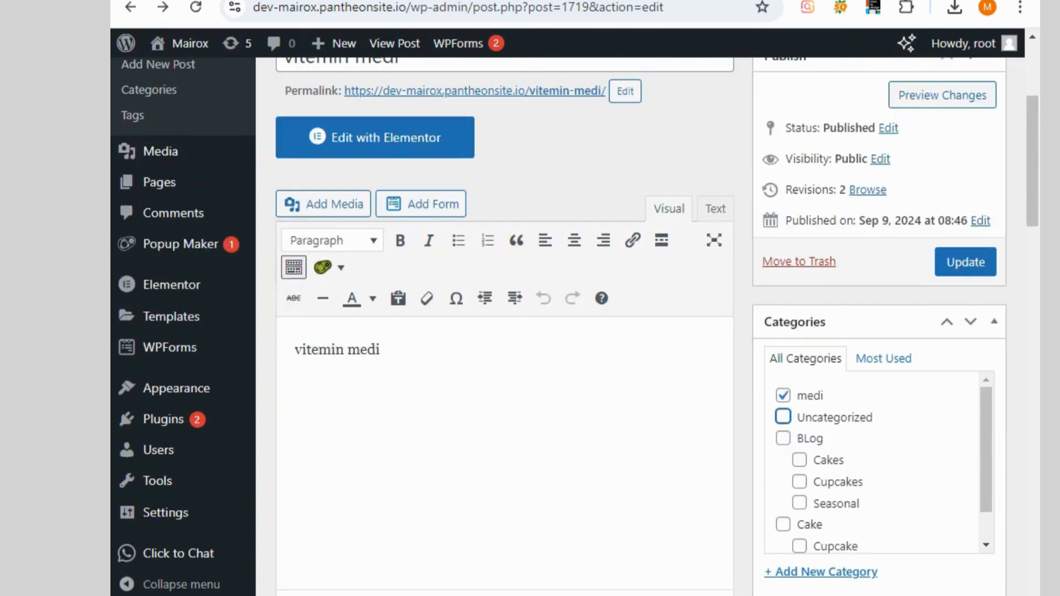
click(783, 416)
click(782, 438)
scroll(877, 464, down, 1)
click(783, 531)
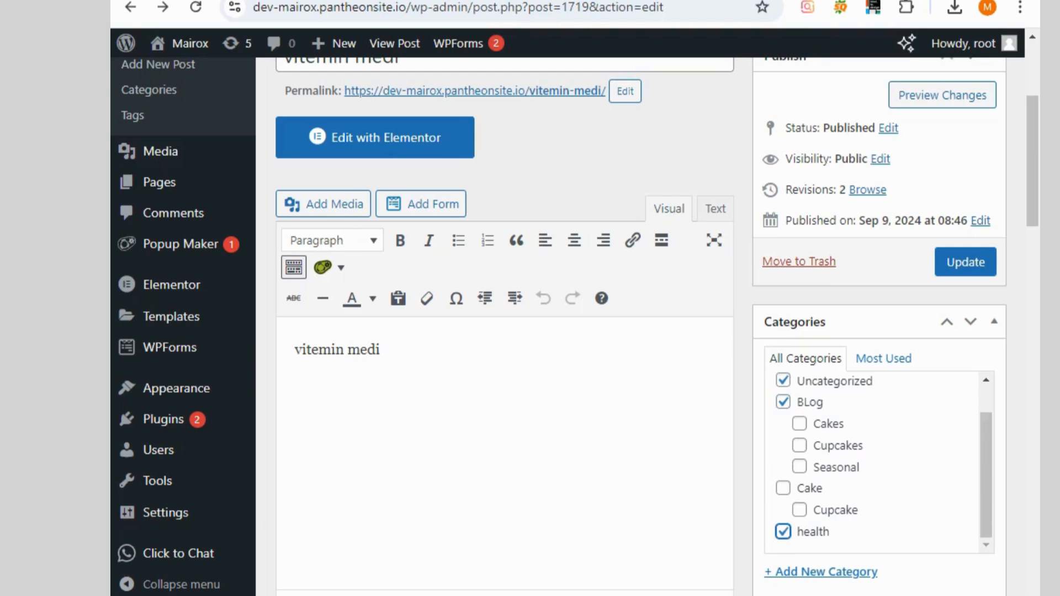
click(783, 531)
scroll(877, 464, up, 1)
click(783, 438)
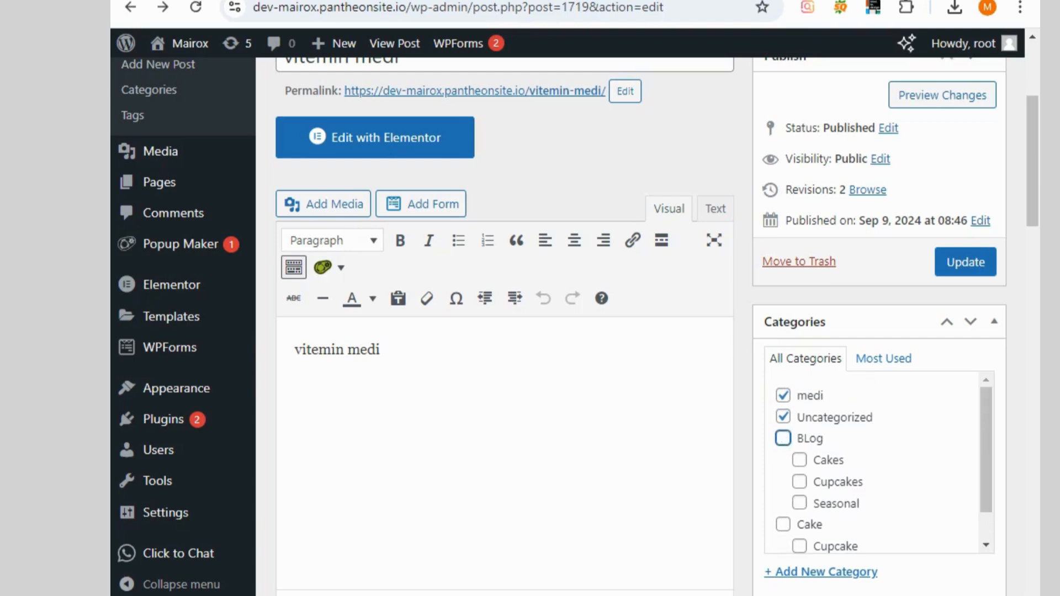
Remove the Uncategorized category from the "vitemin medi" post and update it.
click(782, 416)
click(965, 262)
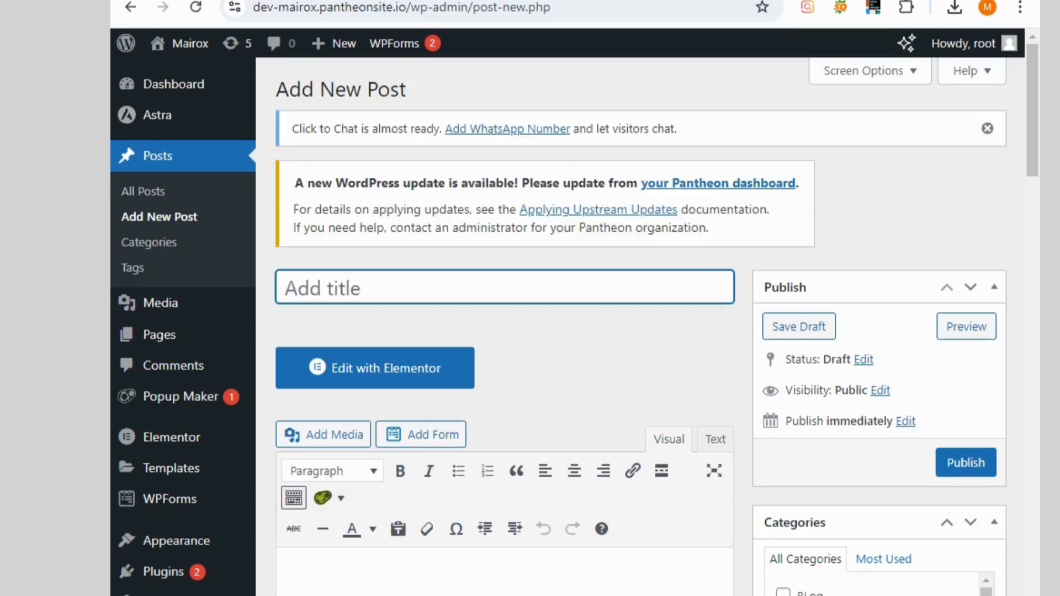
Title the new post "MED 2" and insert the signature-gold.svg image from the media library into its content.
text(MED 2)
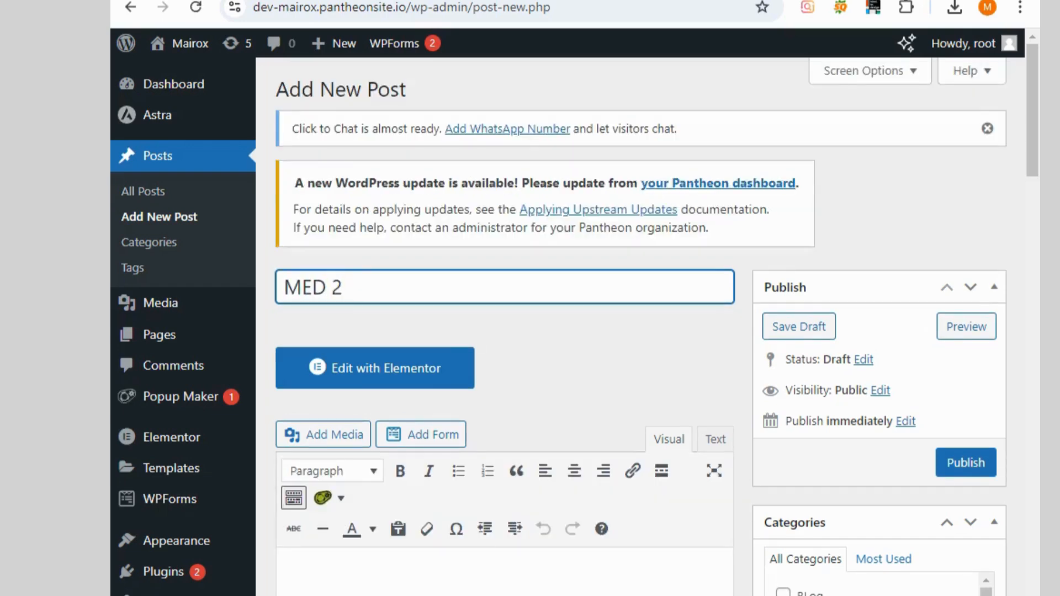
scroll(640, 326, down, 2)
click(295, 398)
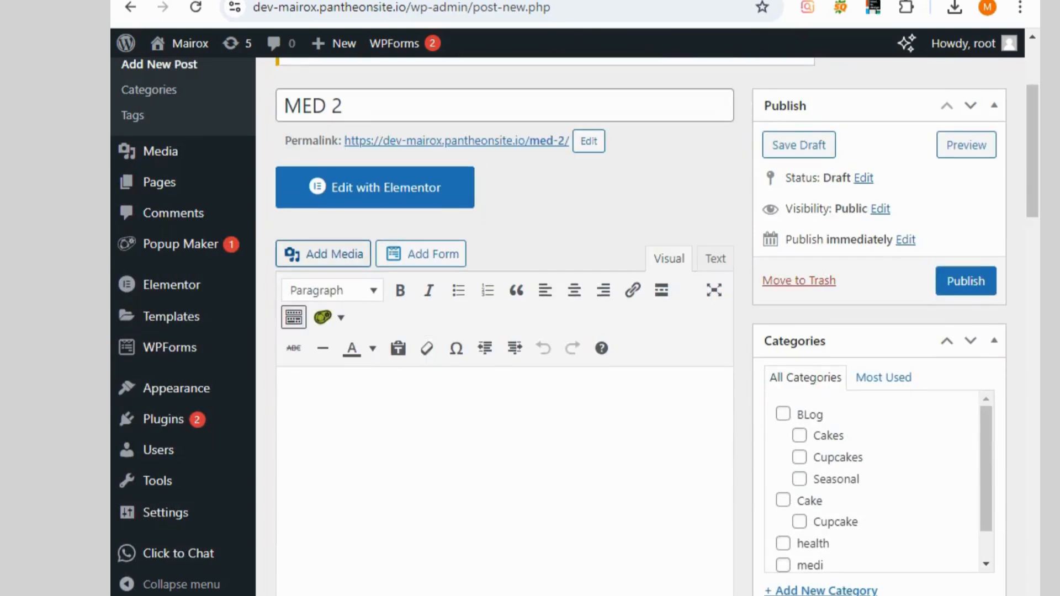
click(323, 253)
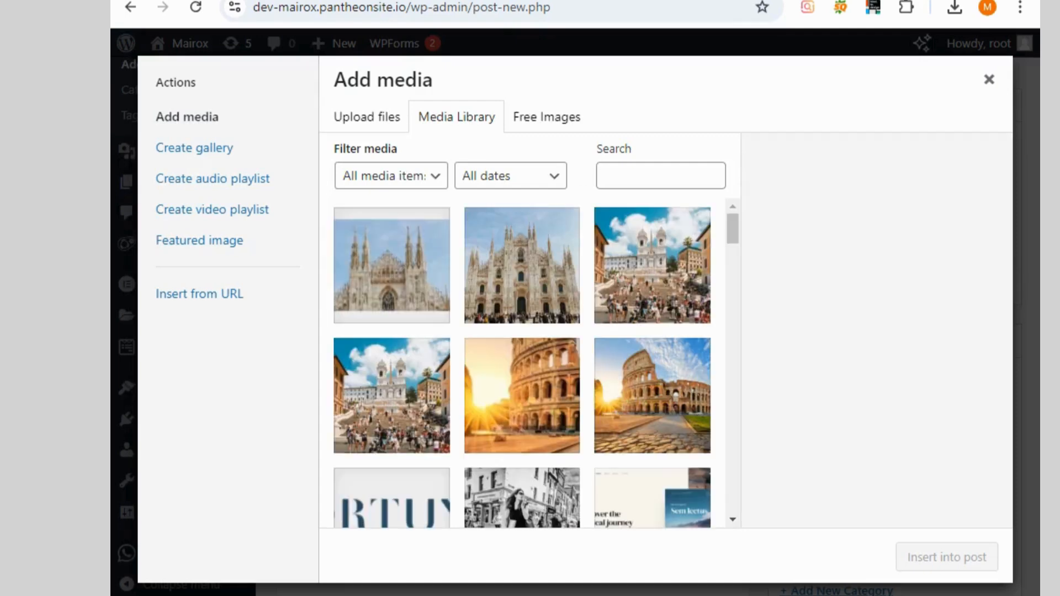
scroll(522, 364, down, 5)
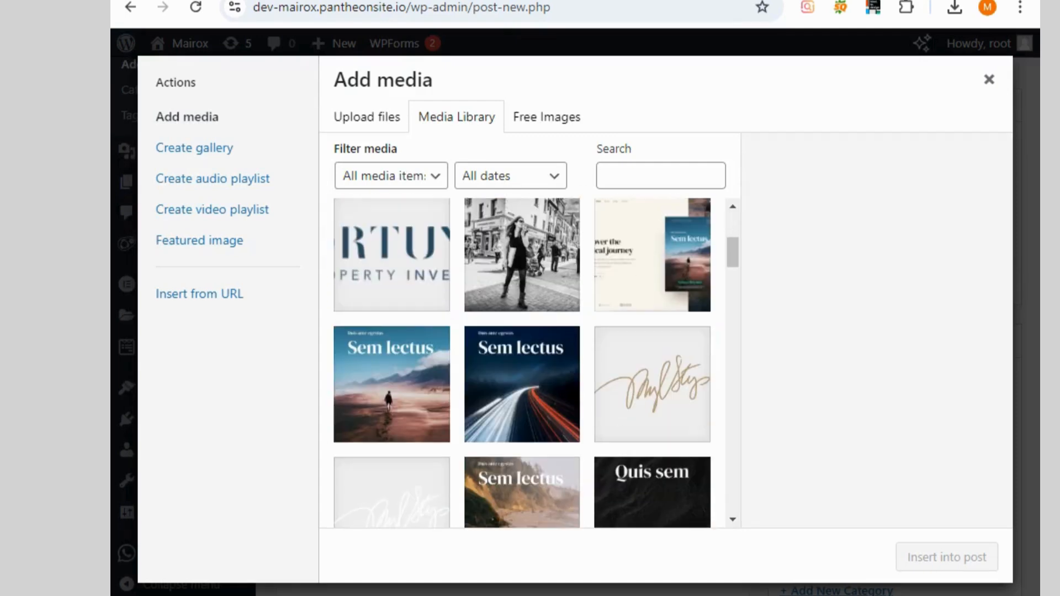
click(652, 384)
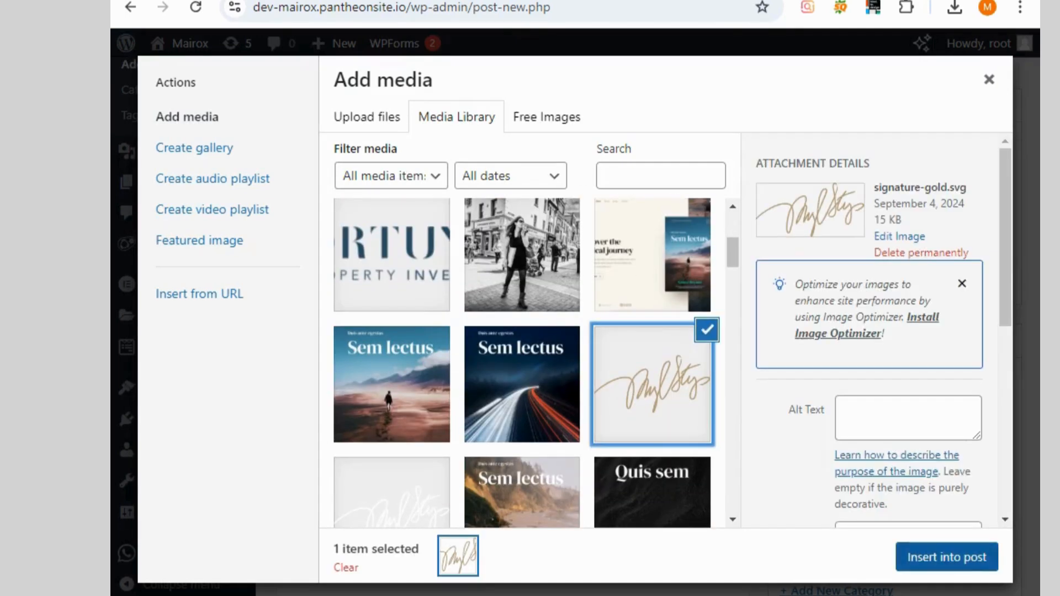
click(946, 557)
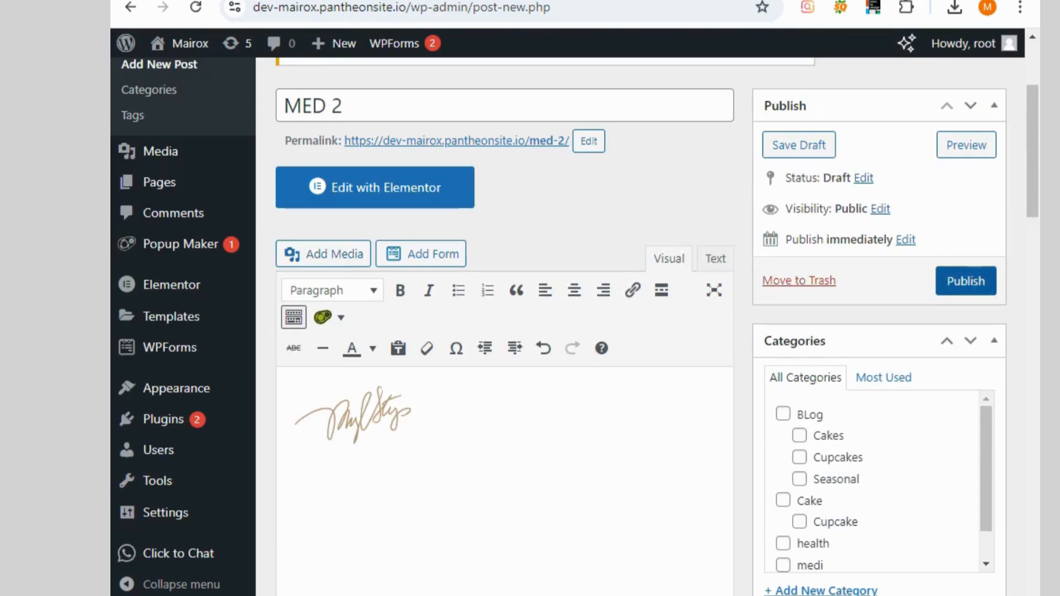
Publish the "MED 2" post in the medi category, and view it on the site before returning to the editor.
scroll(877, 480, down, 1)
click(782, 529)
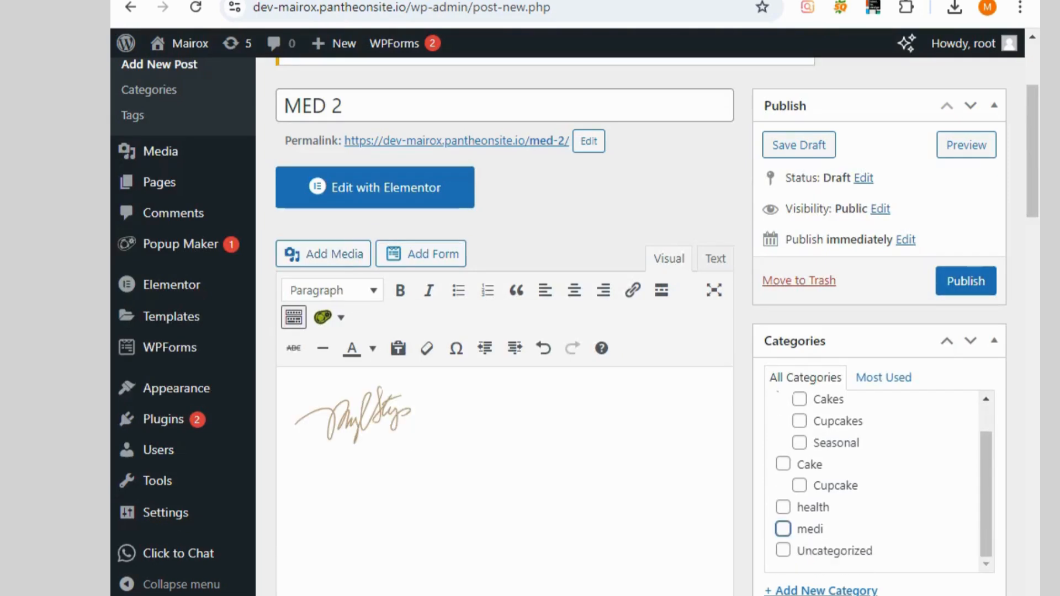
click(965, 281)
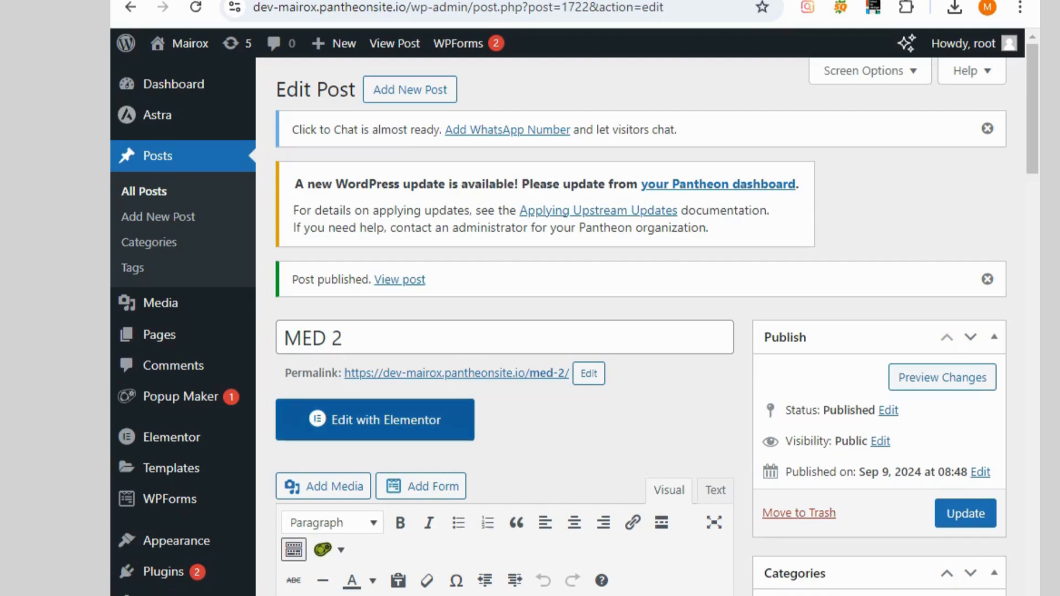
click(456, 374)
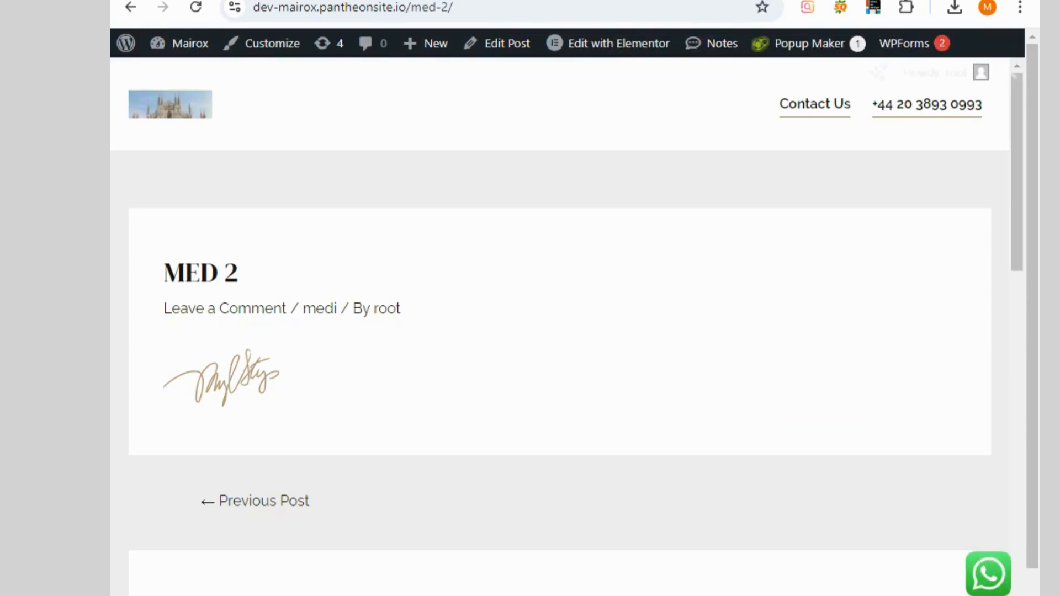
click(130, 7)
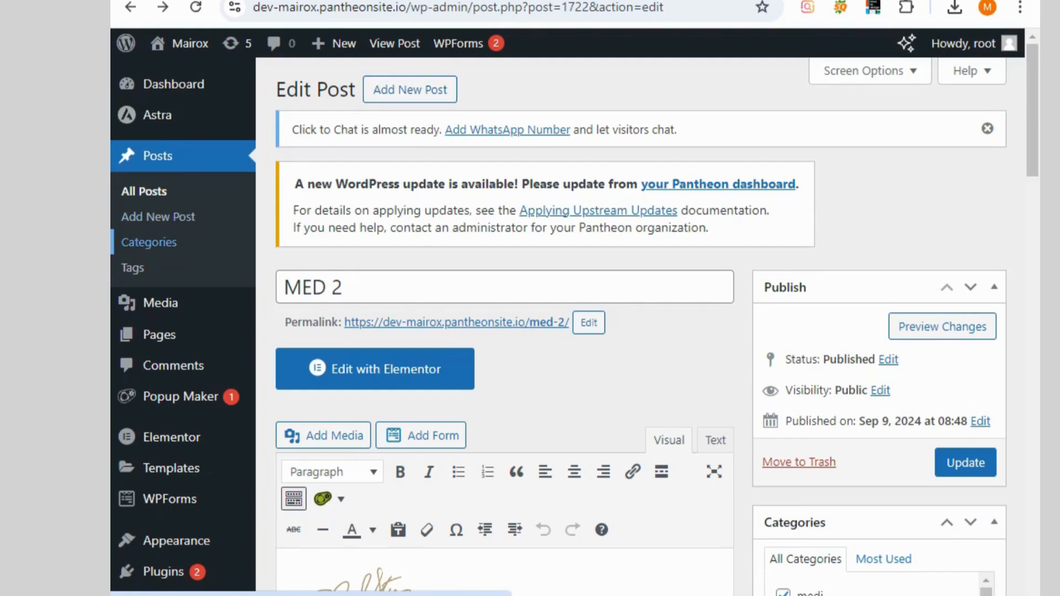
Open the post categories and fill in a new category named "Food blog" with the slug "food".
click(149, 243)
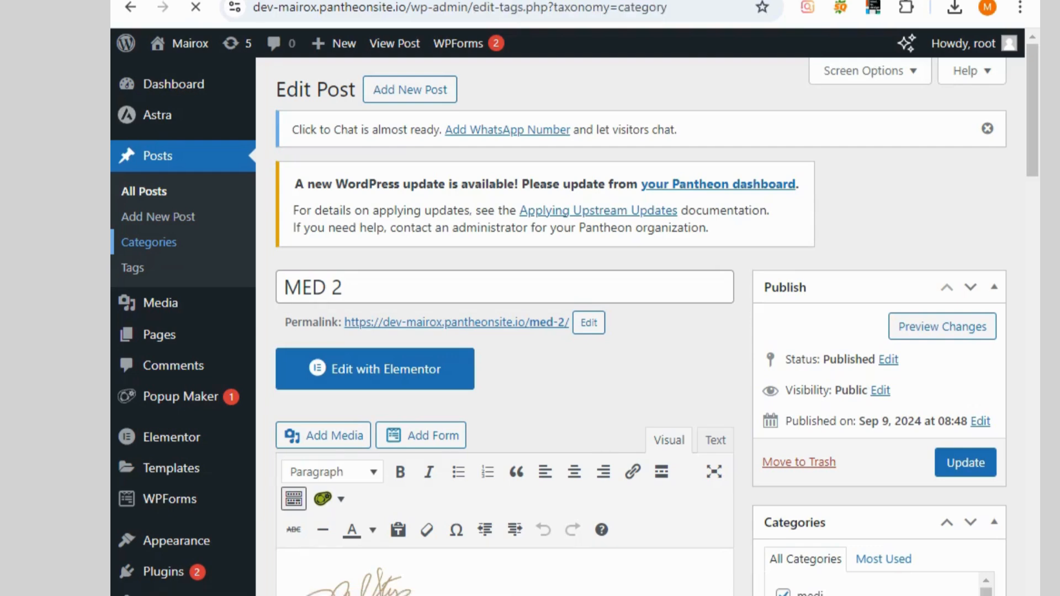
scroll(568, 325, down, 4)
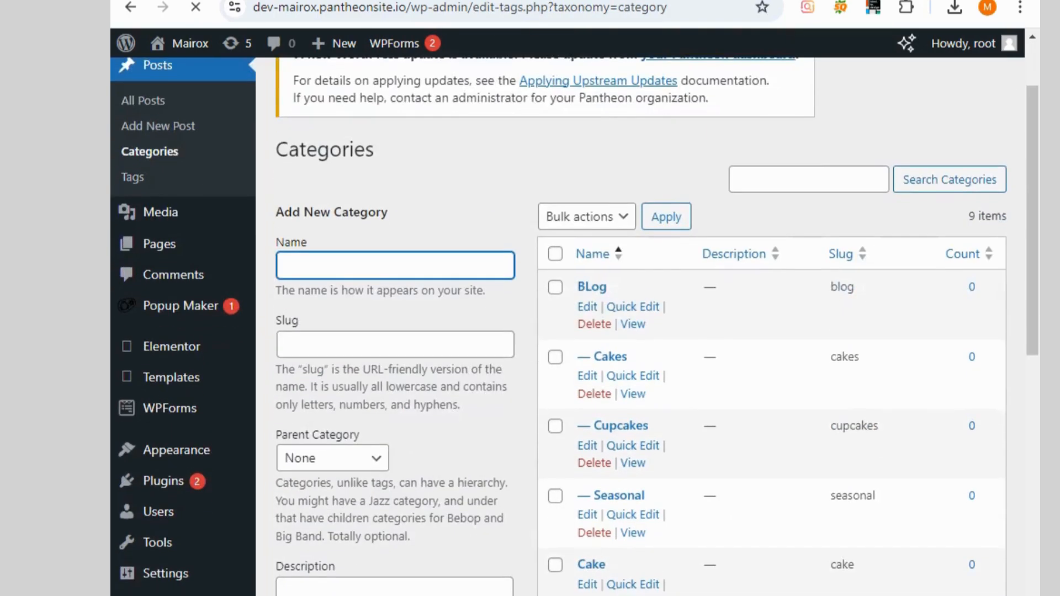
scroll(568, 326, up, 5)
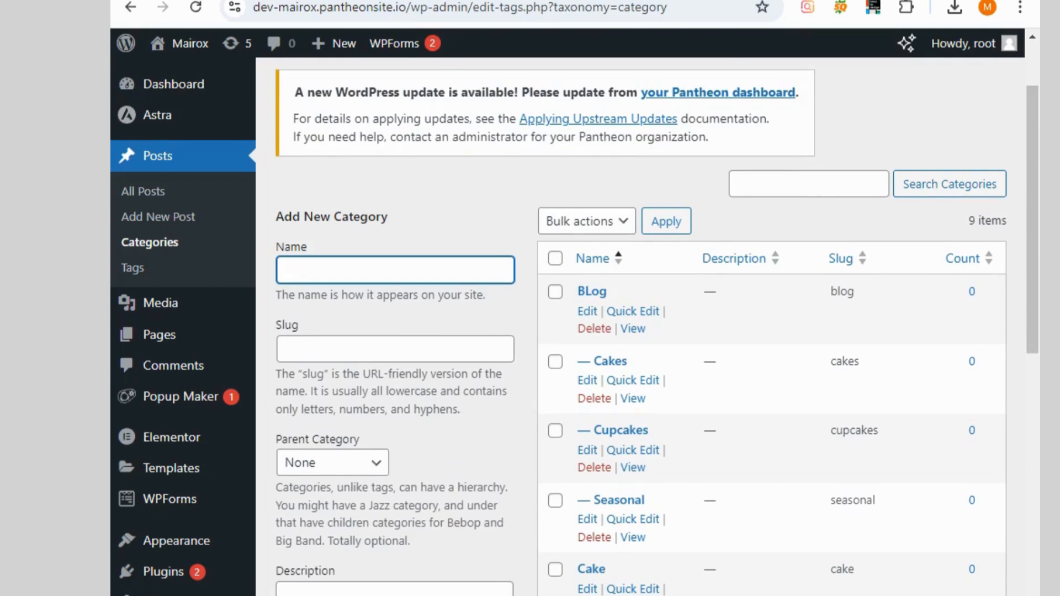
text(Food blog)
click(285, 349)
text(f)
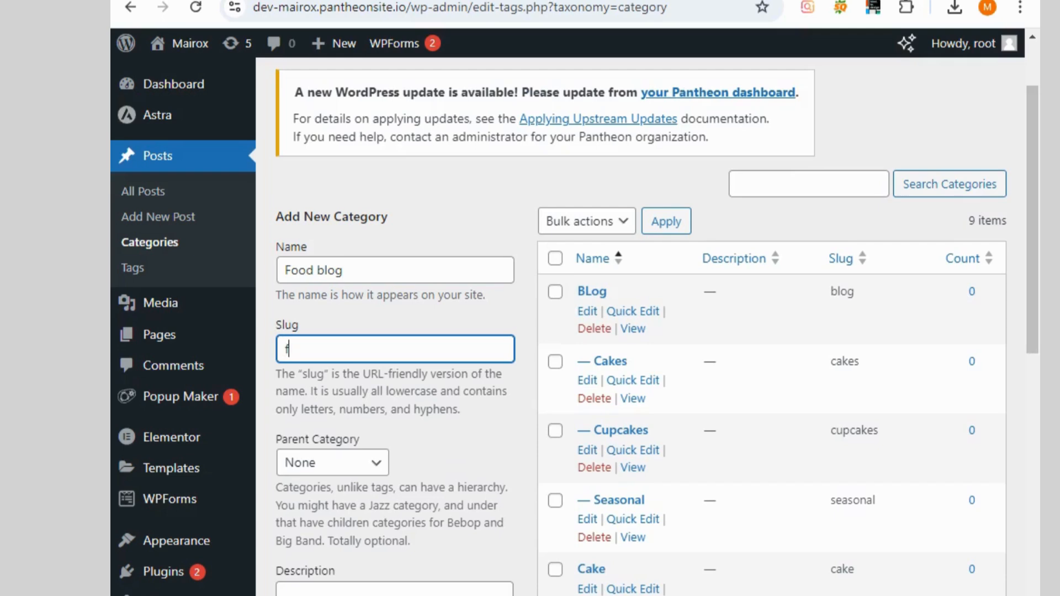
text(ood)
Extend the new category's slug to "food-blog" and add the Food blog category to the list.
drag(285, 271, 348, 270)
click(347, 271)
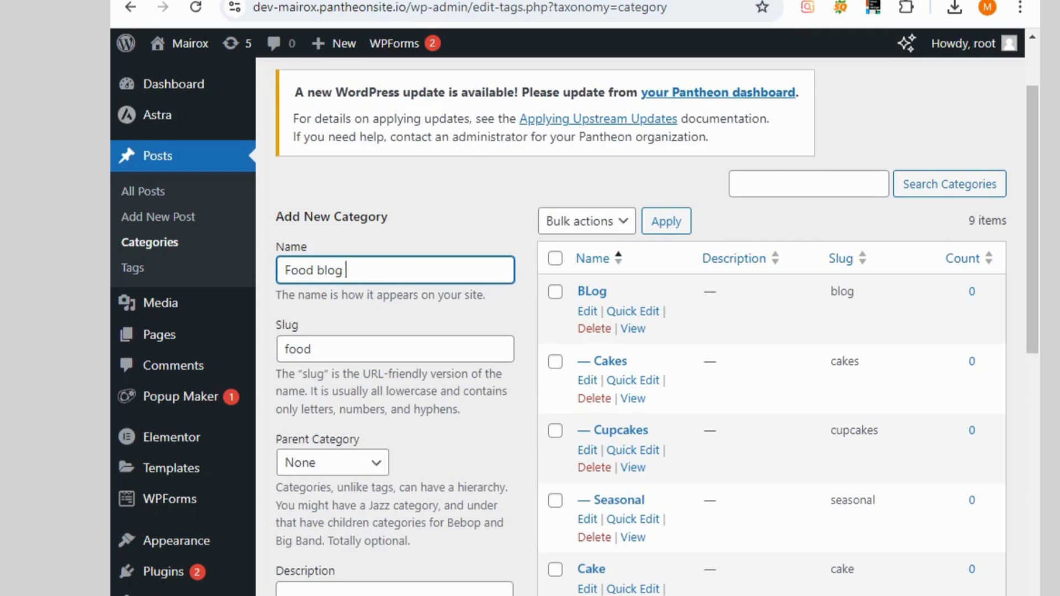
key(Tab)
click(312, 349)
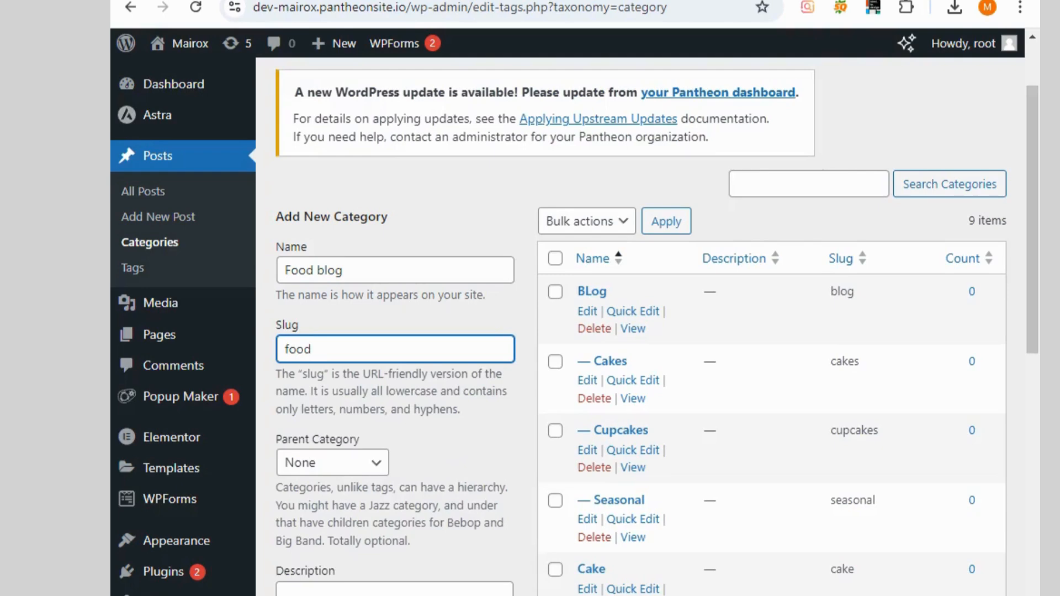
text(-blog)
drag(311, 349, 316, 349)
scroll(530, 326, down, 7)
click(335, 291)
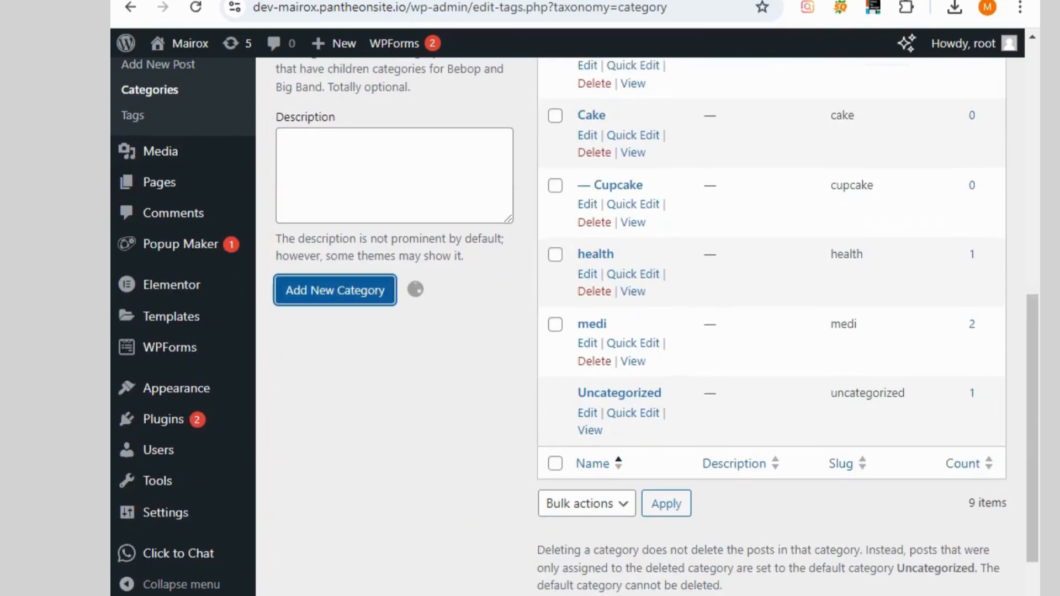
scroll(574, 325, up, 5)
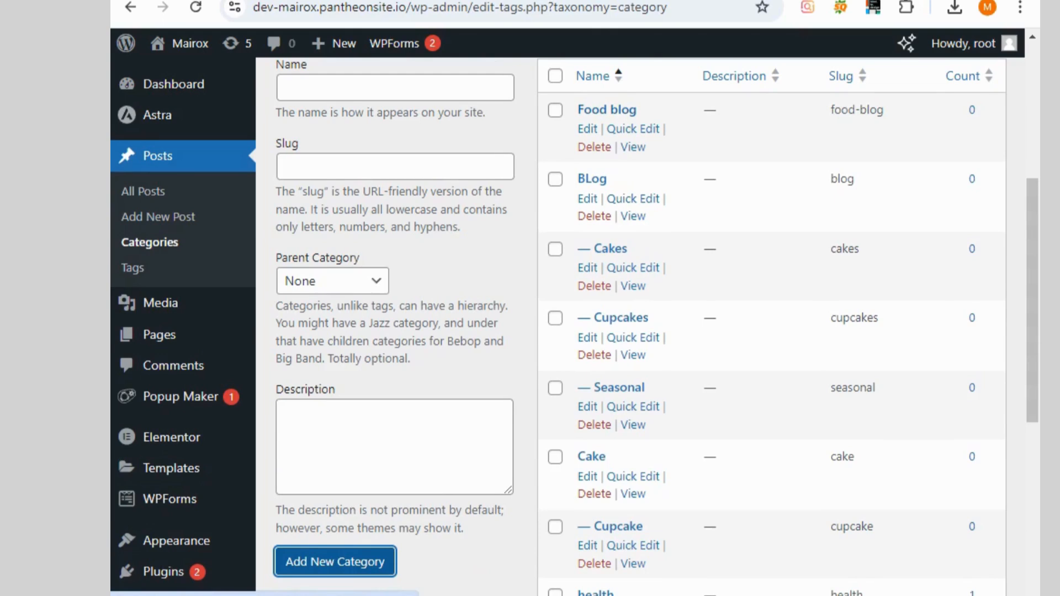
scroll(574, 325, up, 3)
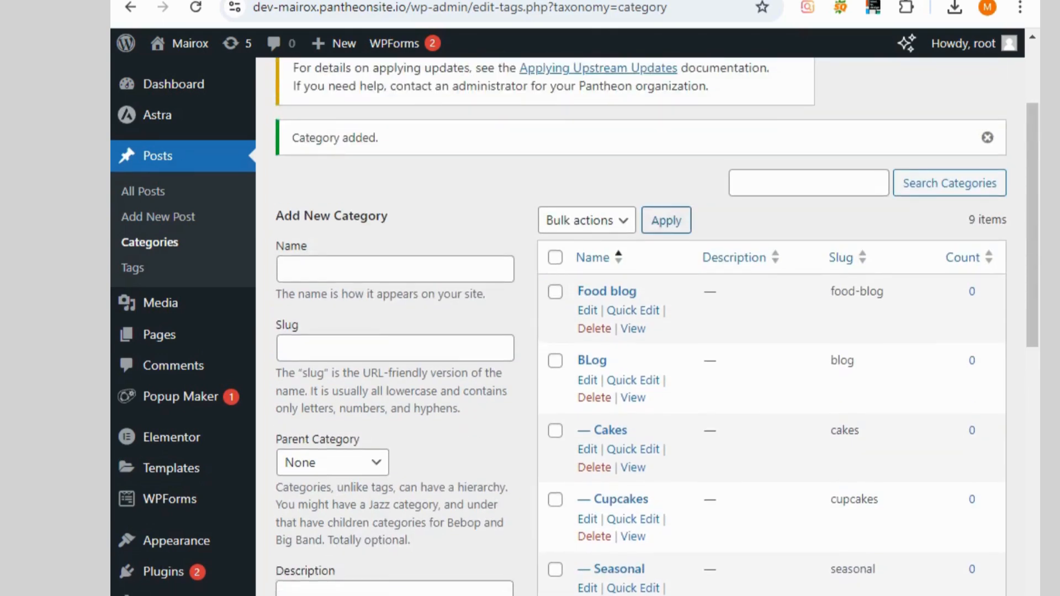
scroll(574, 325, down, 8)
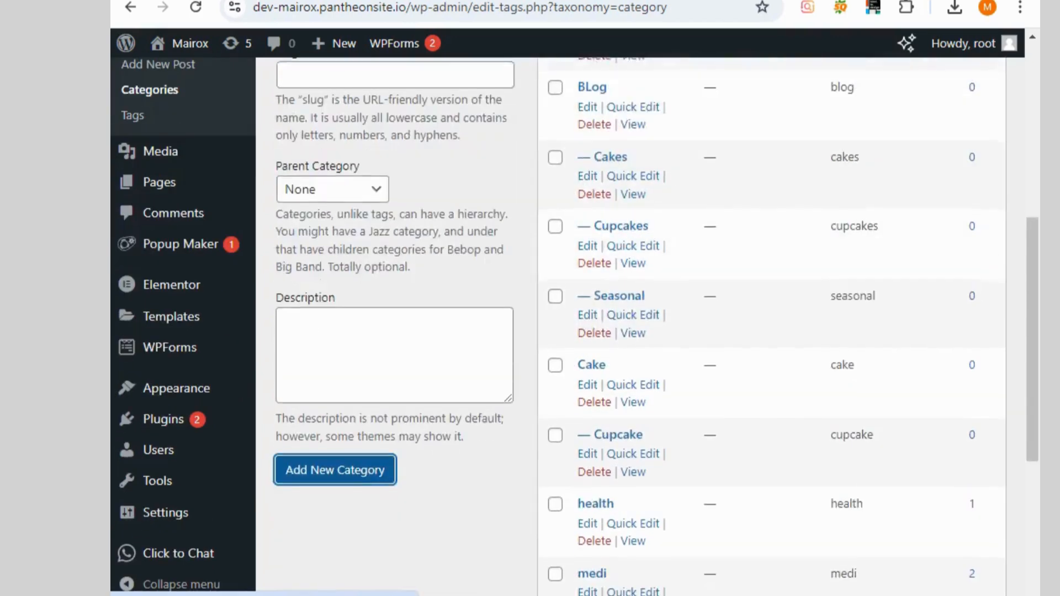
scroll(574, 326, up, 10)
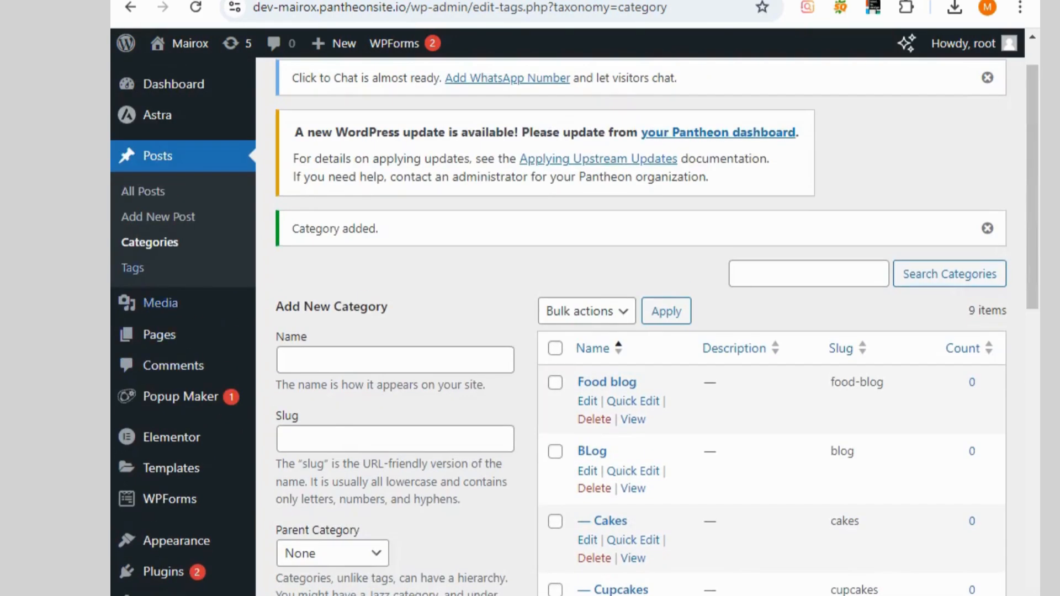
Create a new post titled "how to make cupcake".
click(158, 217)
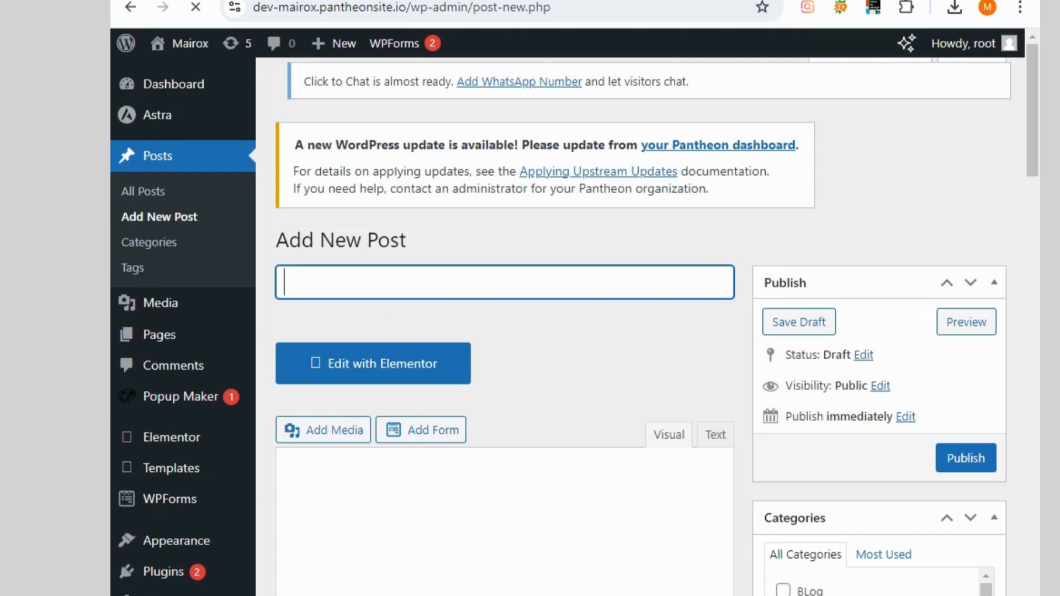
text(how t)
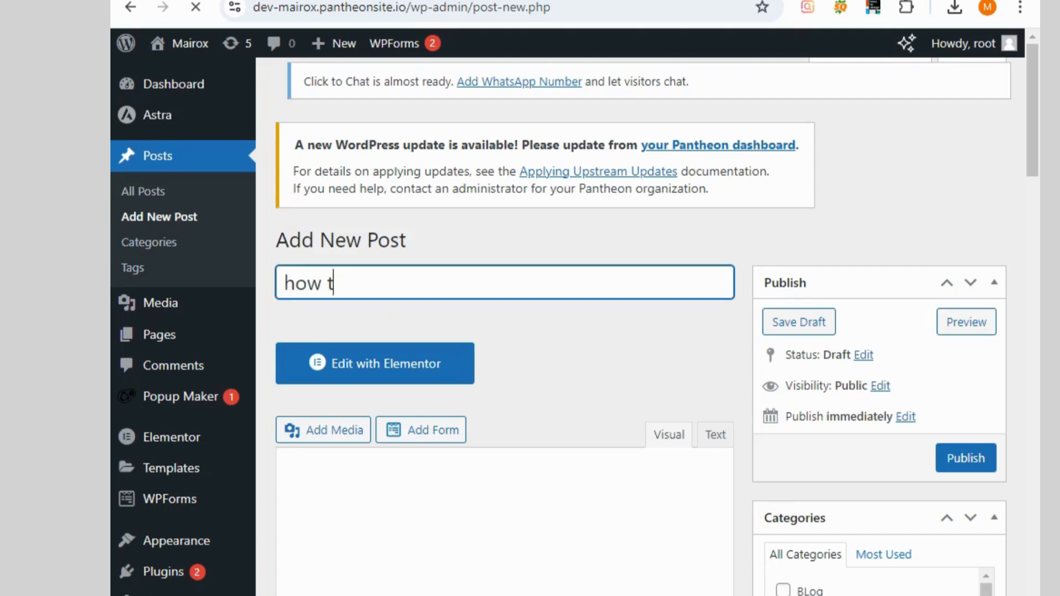
text(o make )
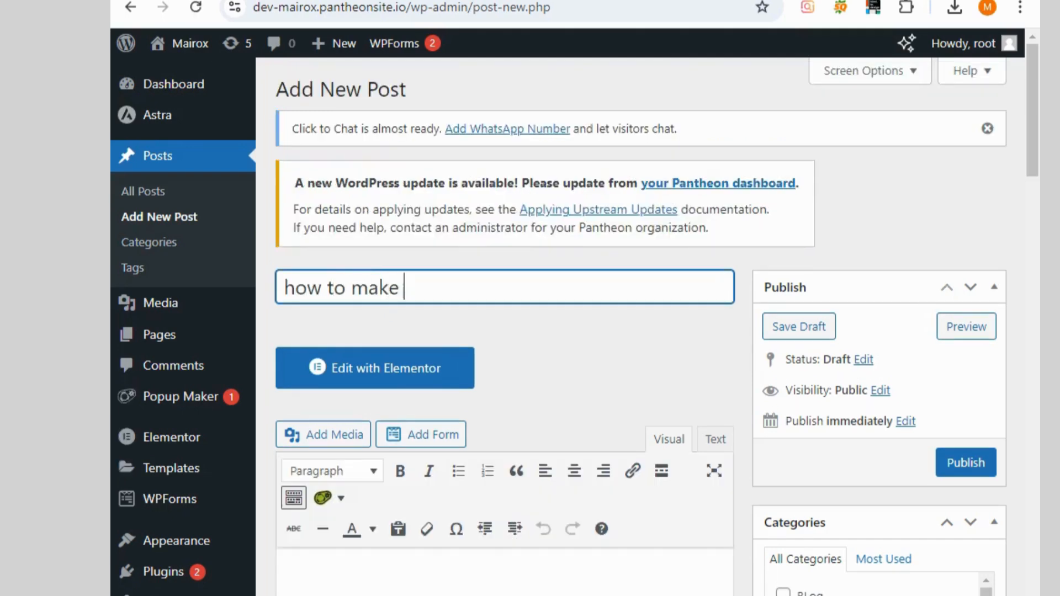
text(cup)
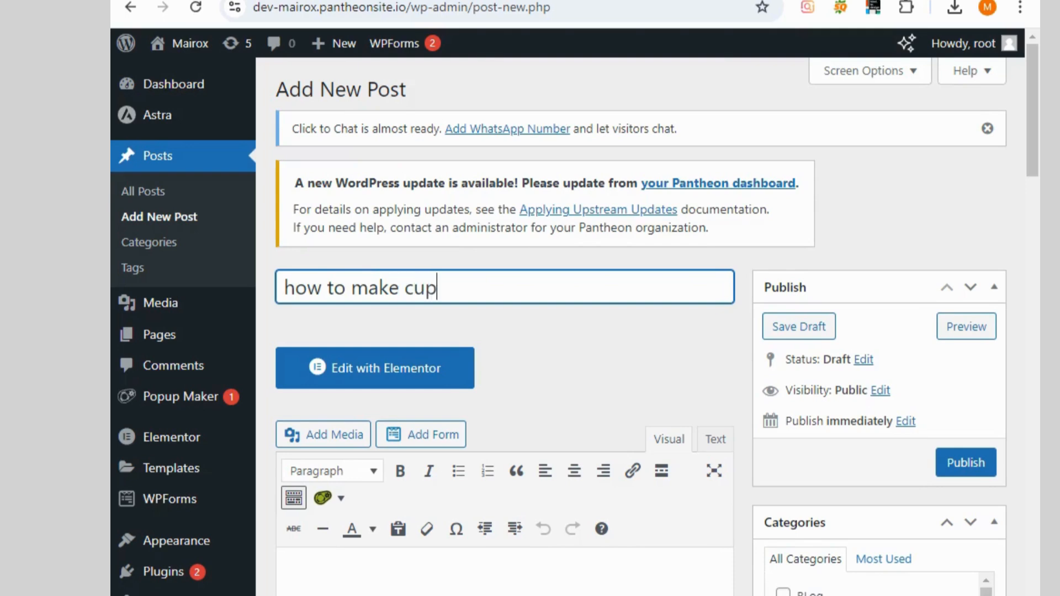
text(cake)
key(Tab)
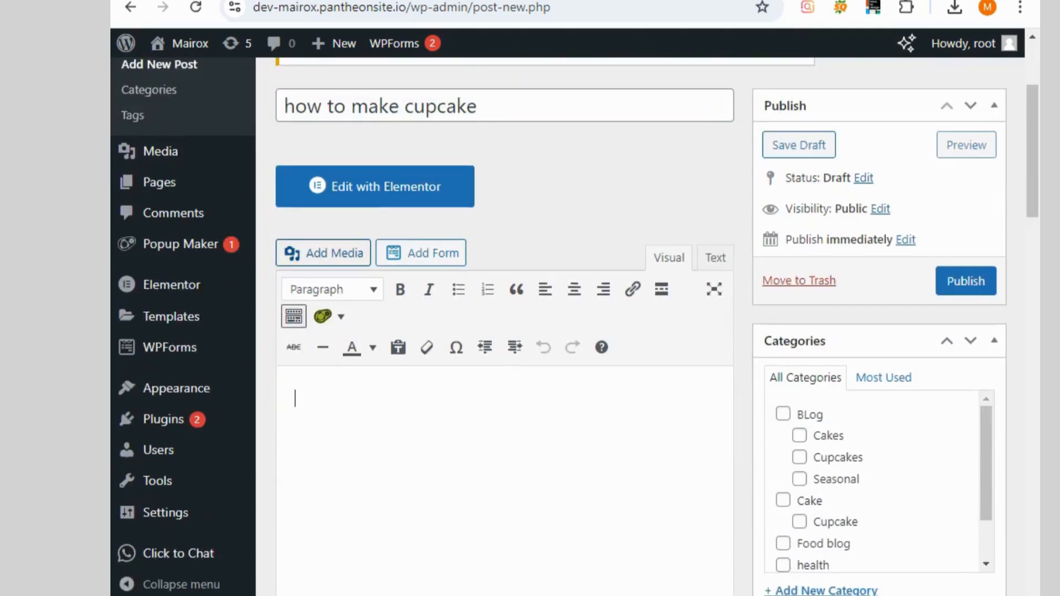
Look through the media library for an image for the cupcake post, and open the file upload view.
click(324, 252)
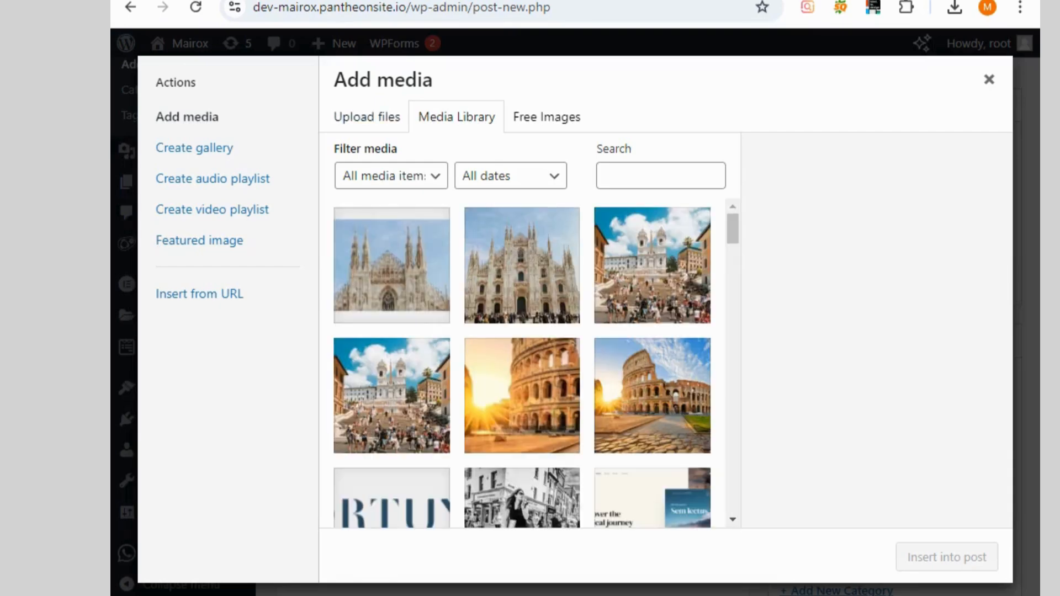
scroll(523, 363, down, 15)
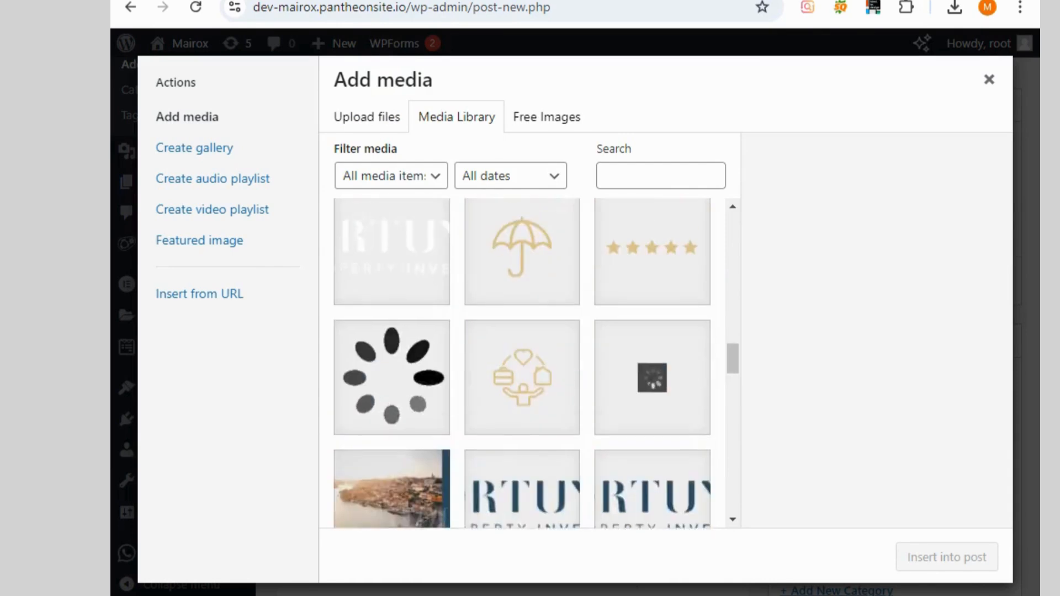
scroll(522, 364, down, 5)
click(366, 116)
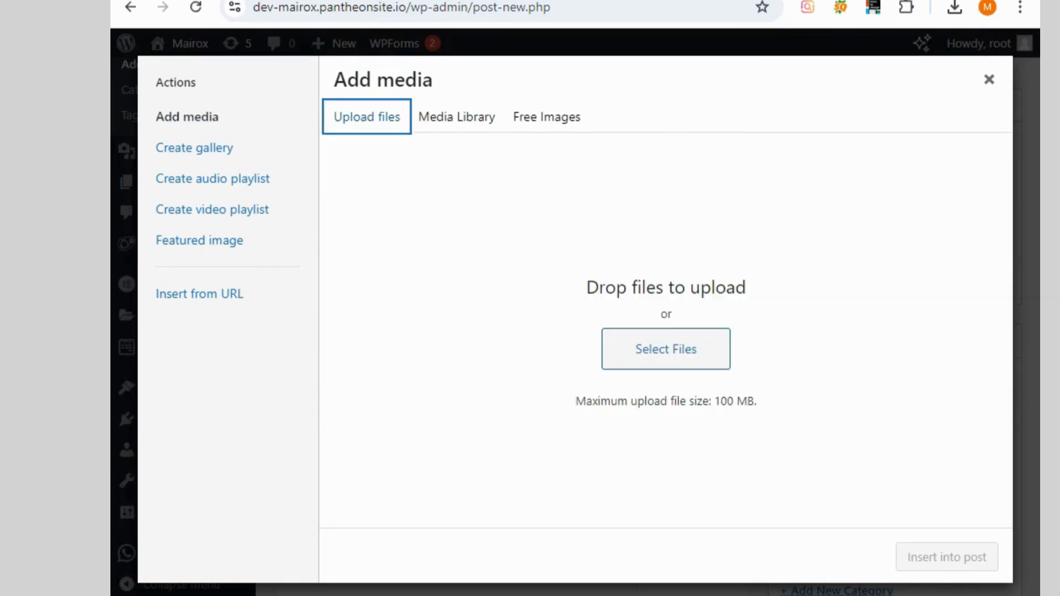
Search Google for "cupcakes" in a new browser tab and open the RecipeTin Eats article on vanilla cupcakes.
key(ctrl+t)
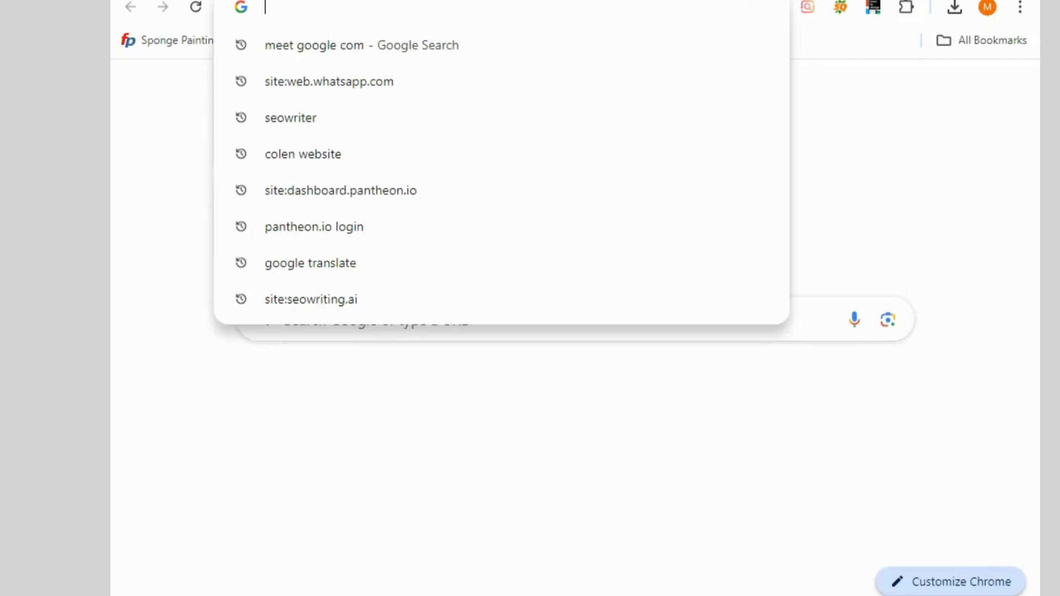
text(cup)
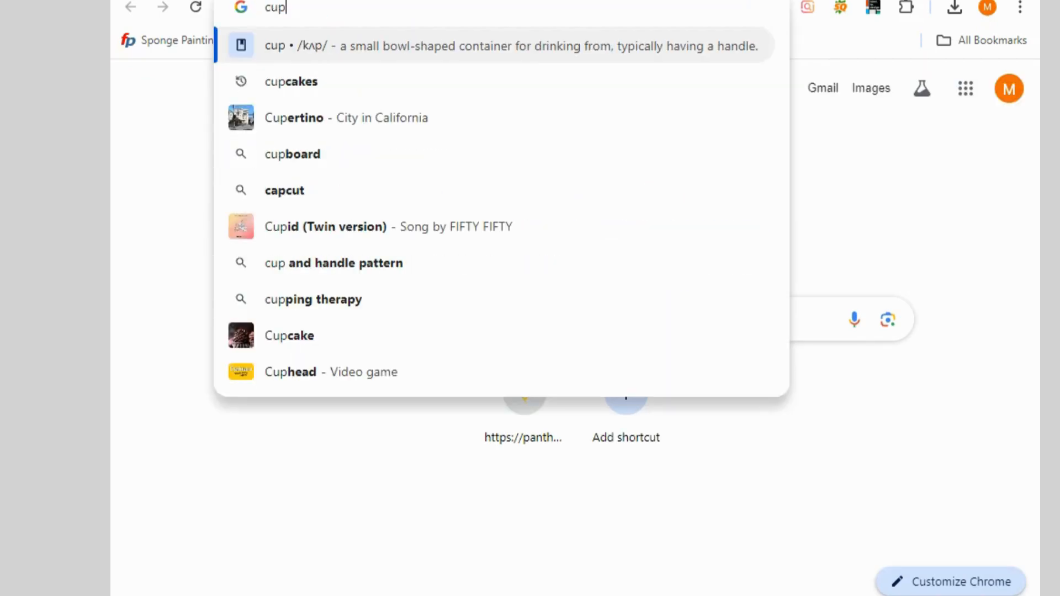
key(Down)
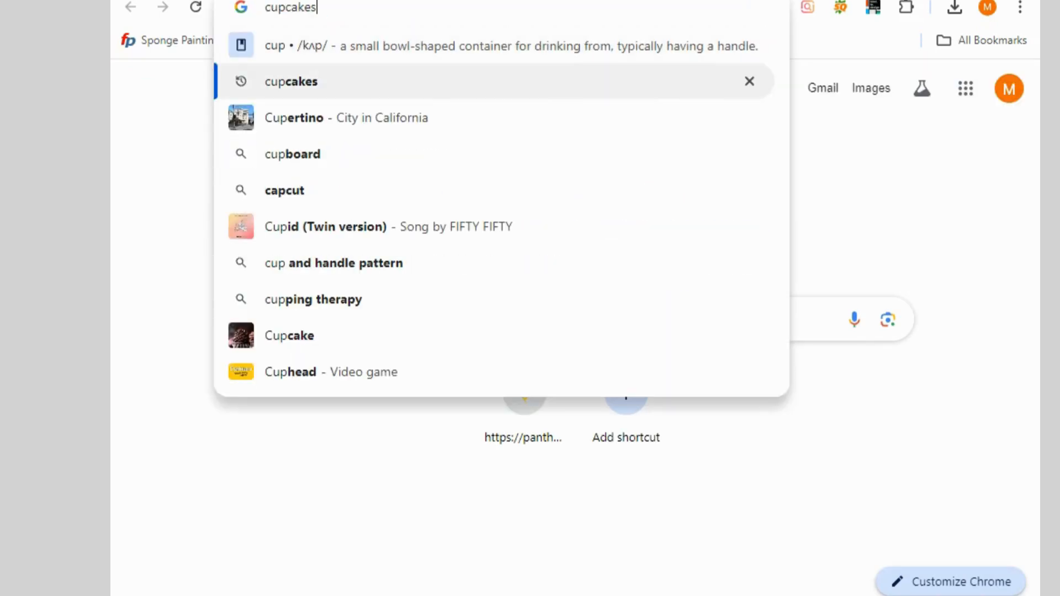
key(Return)
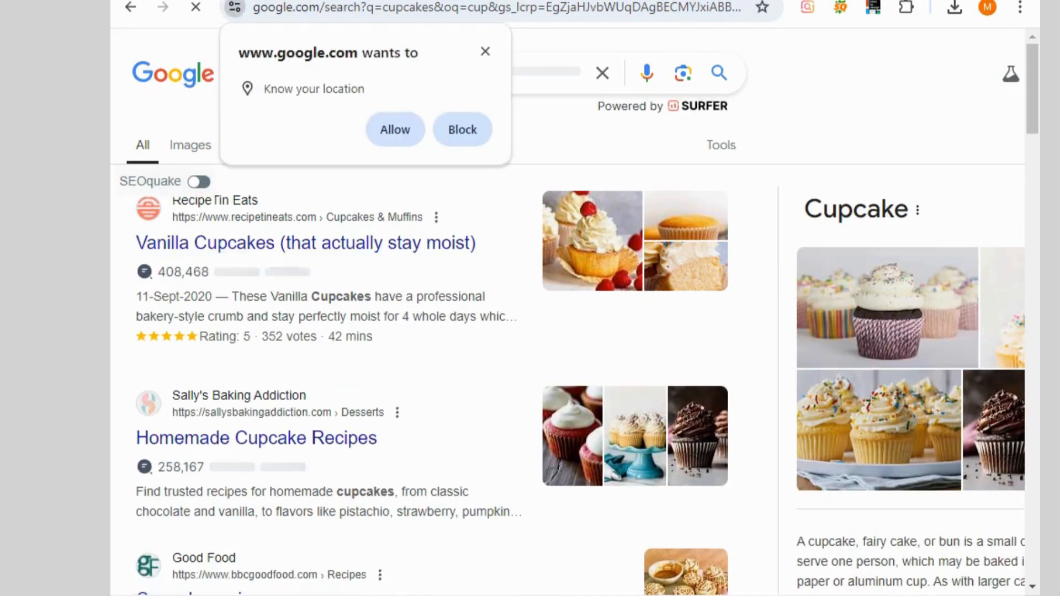
click(485, 51)
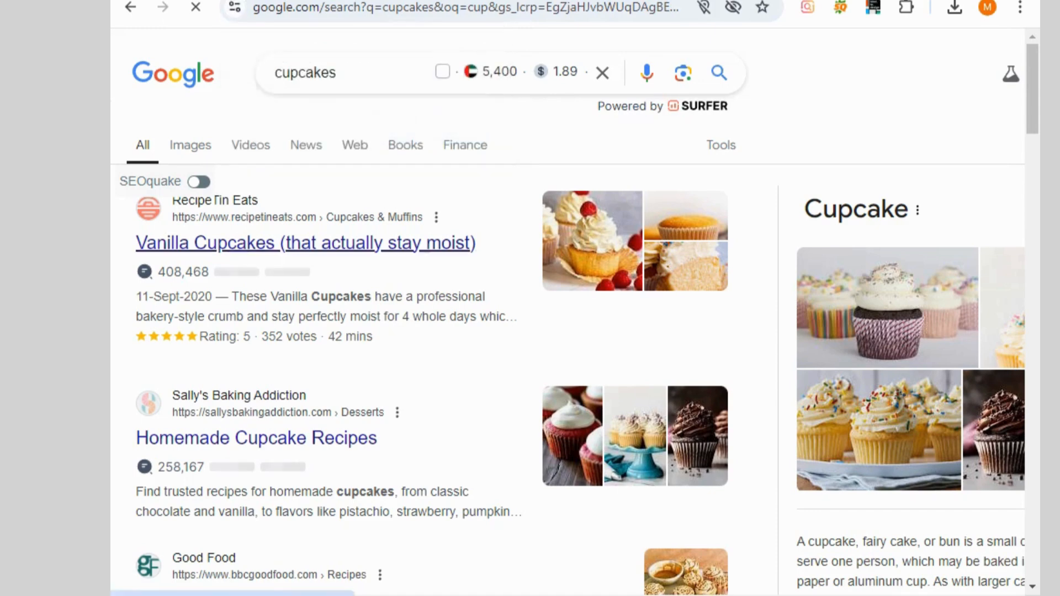
click(305, 243)
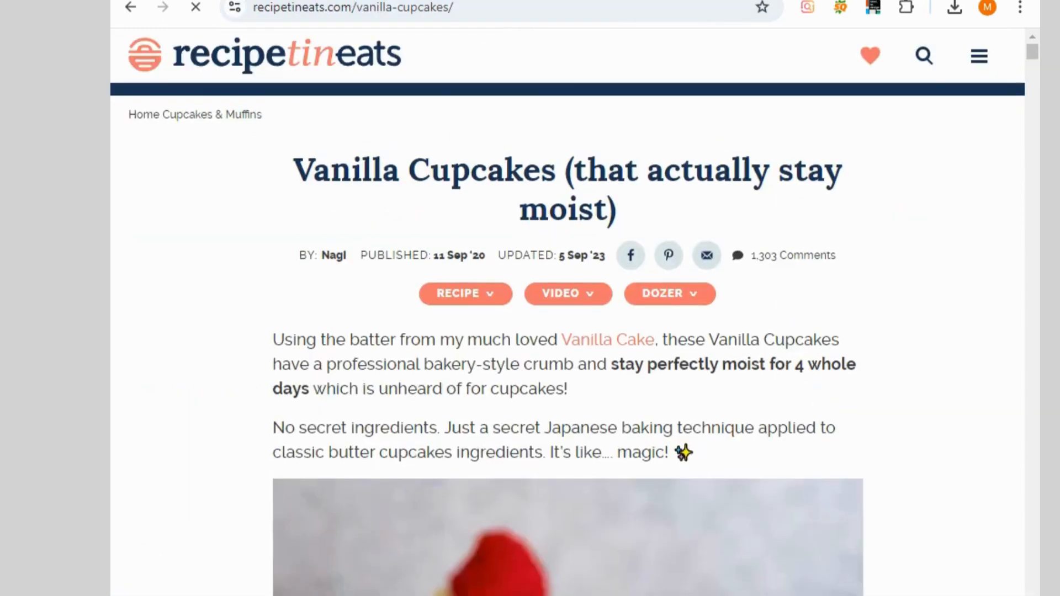
scroll(607, 204, down, 5)
right_click(607, 204)
click(692, 250)
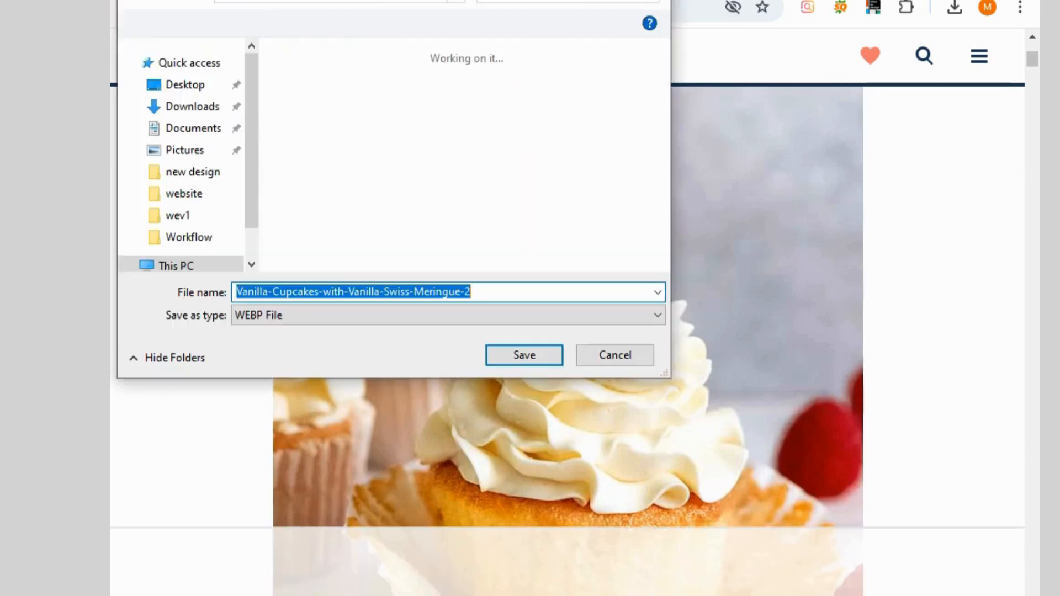
click(615, 355)
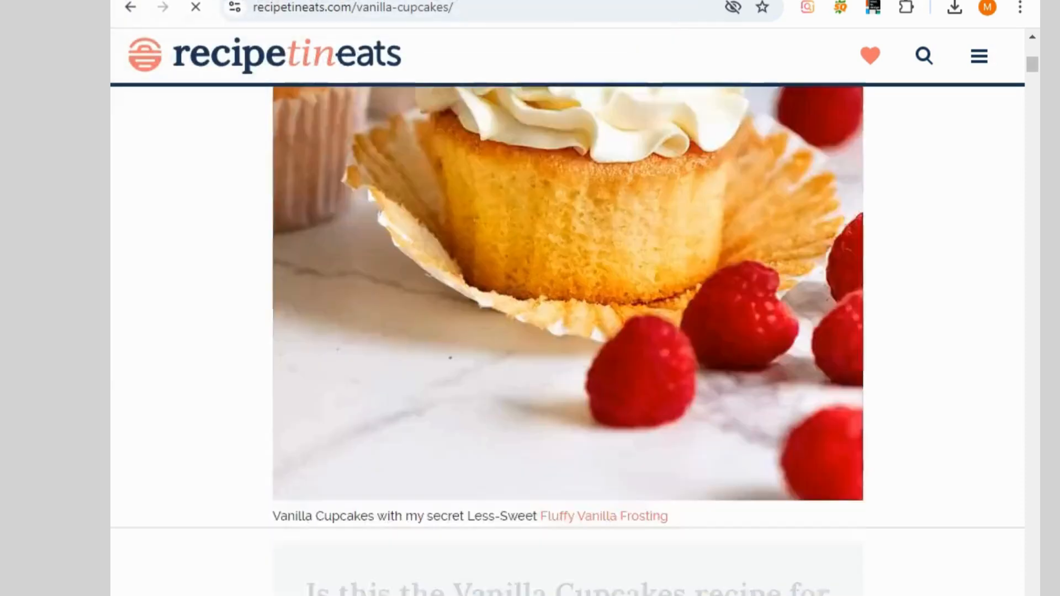
Capture the frosted cupcake photo with the raspberry from the article using Snipping Tool.
scroll(568, 331, down, 11)
scroll(568, 331, up, 14)
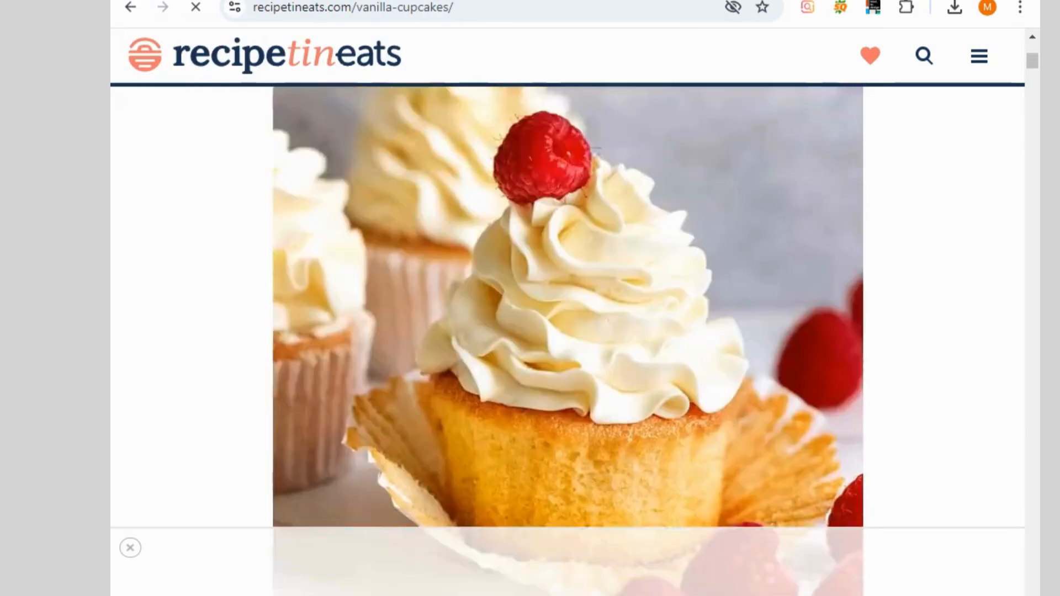
scroll(568, 331, up, 3)
scroll(568, 331, down, 4)
scroll(568, 331, up, 1)
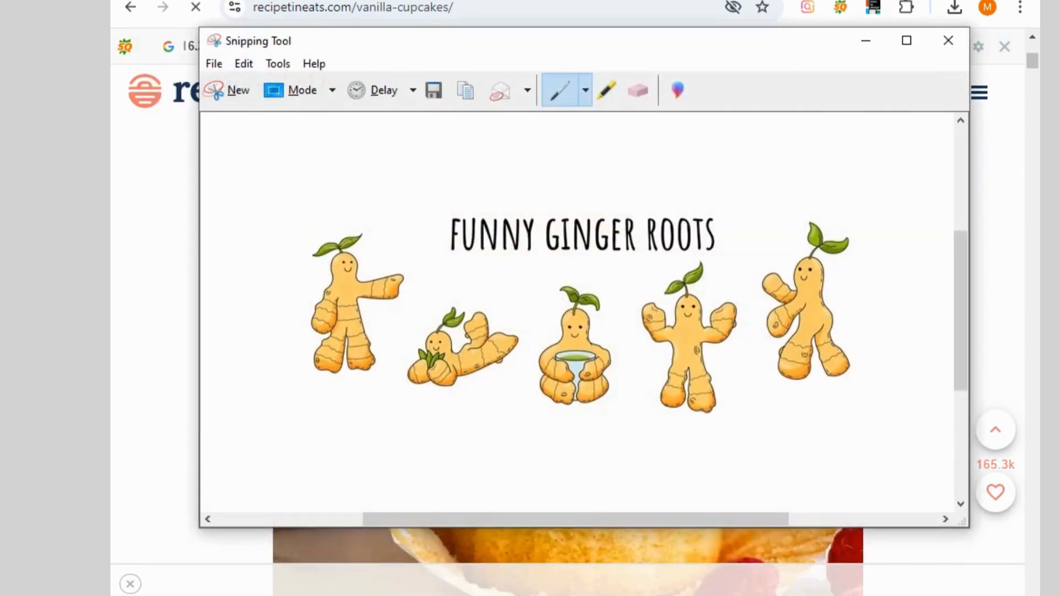
click(226, 90)
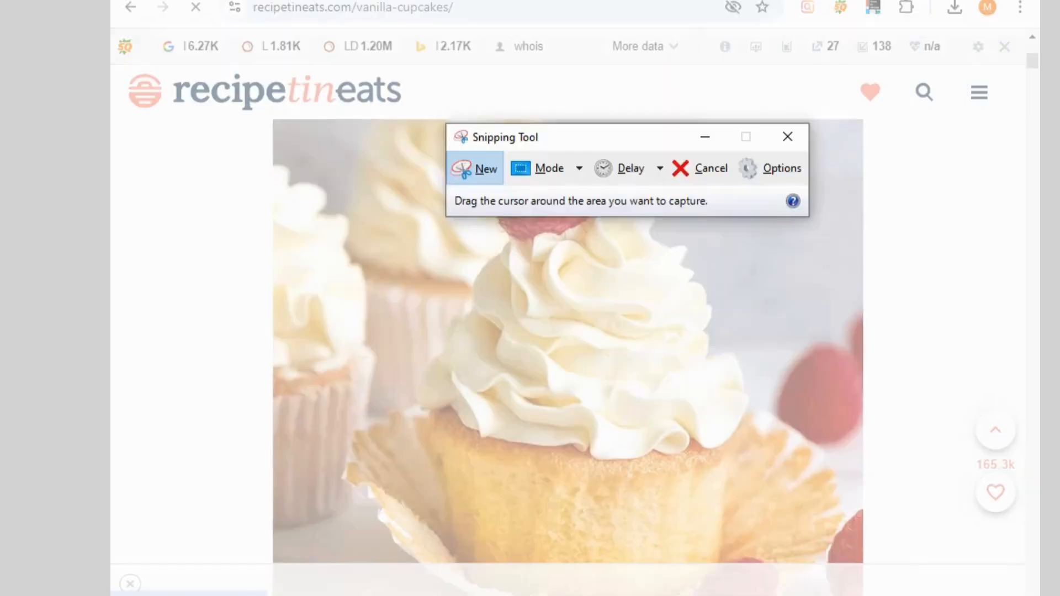
drag(279, 128, 849, 549)
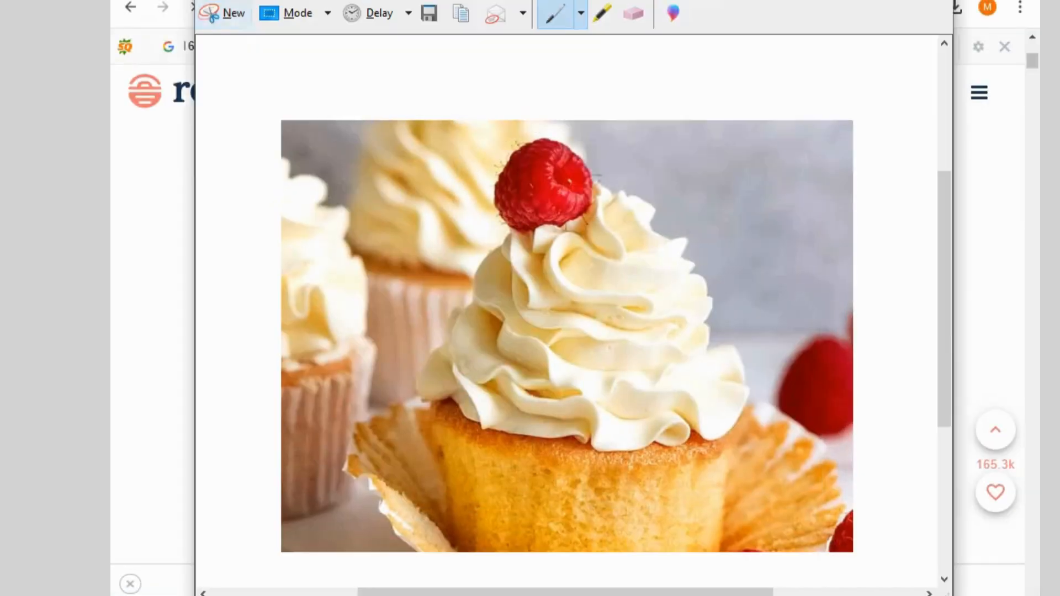
Save the snip as a PNG named Capture in Downloads, replacing the existing file, and close Snipping Tool.
key(ctrl+s)
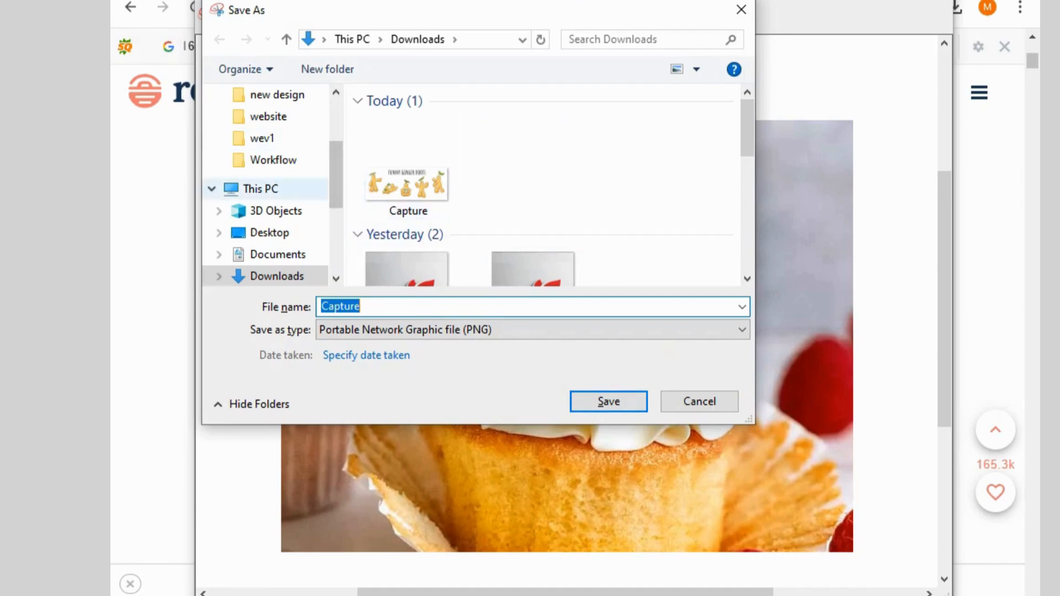
key(Return)
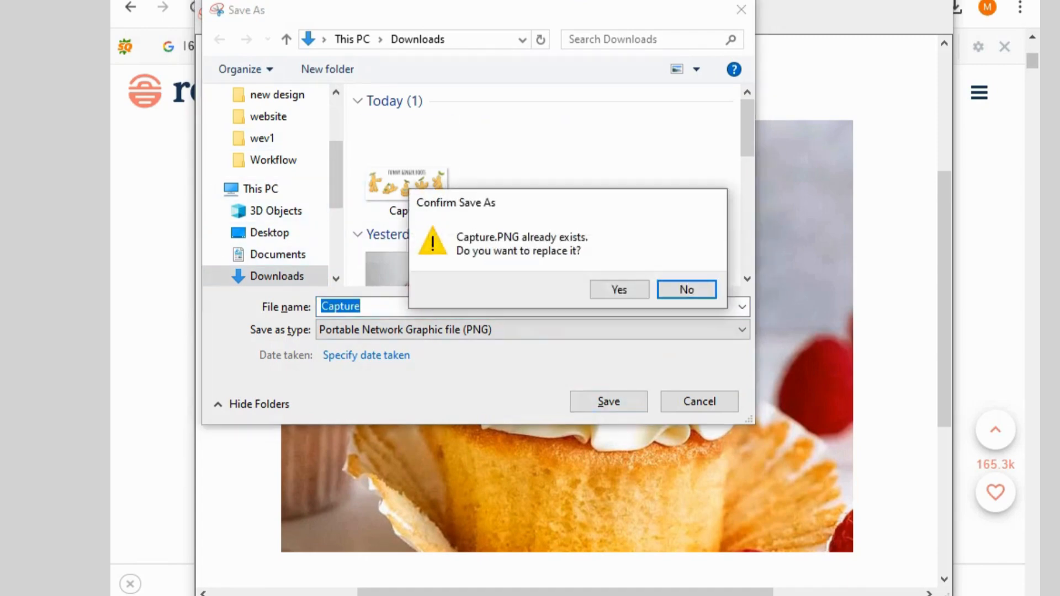
key(Left)
key(Return)
key(alt+F4)
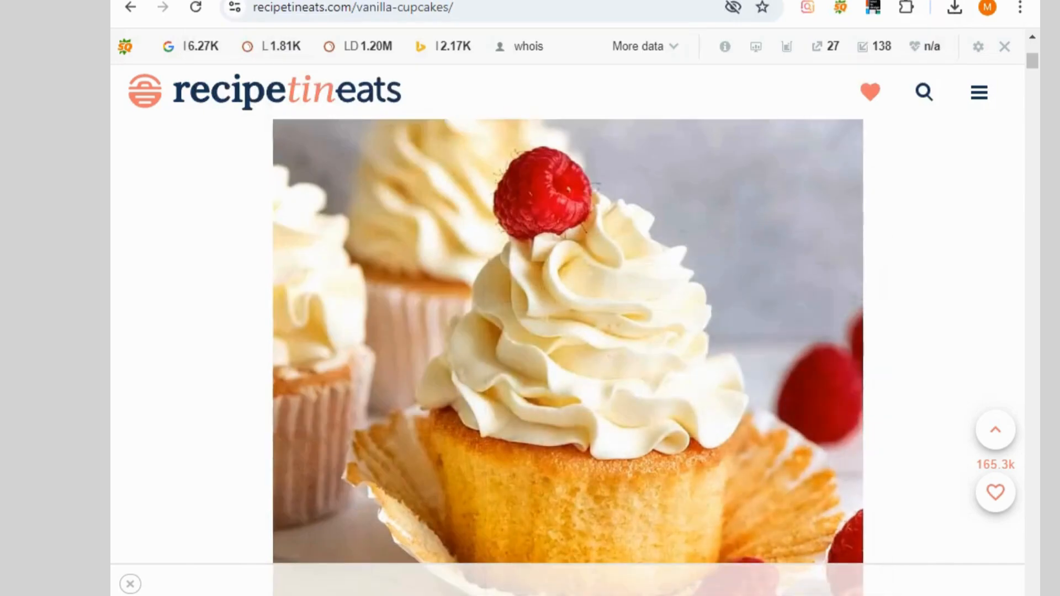
Return to the WordPress post editor, upload the Capture image from Downloads, and insert it into the cupcake post.
scroll(567, 331, down, 10)
scroll(568, 331, down, 5)
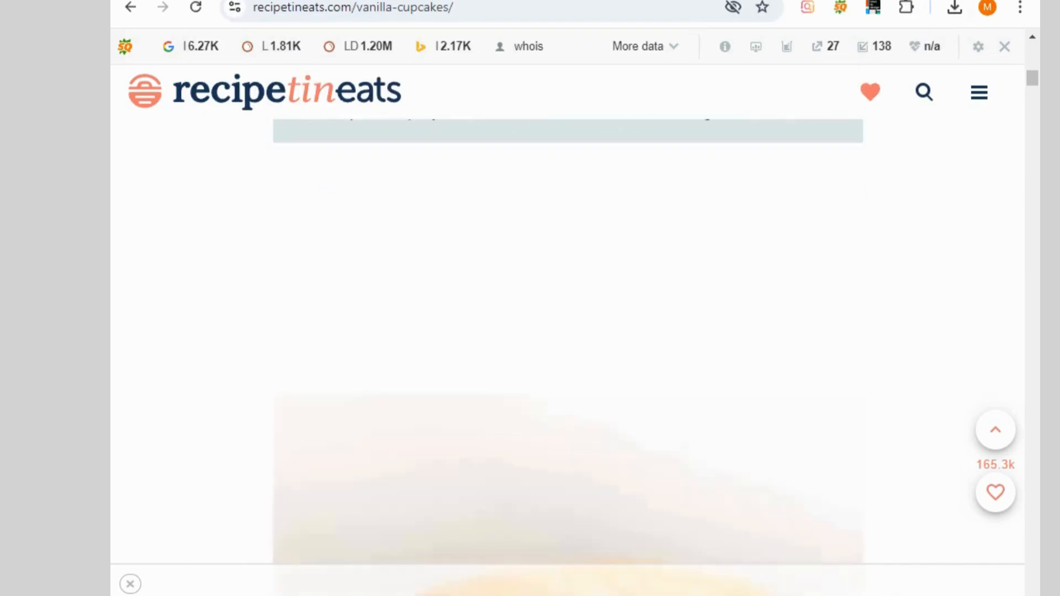
scroll(567, 331, up, 6)
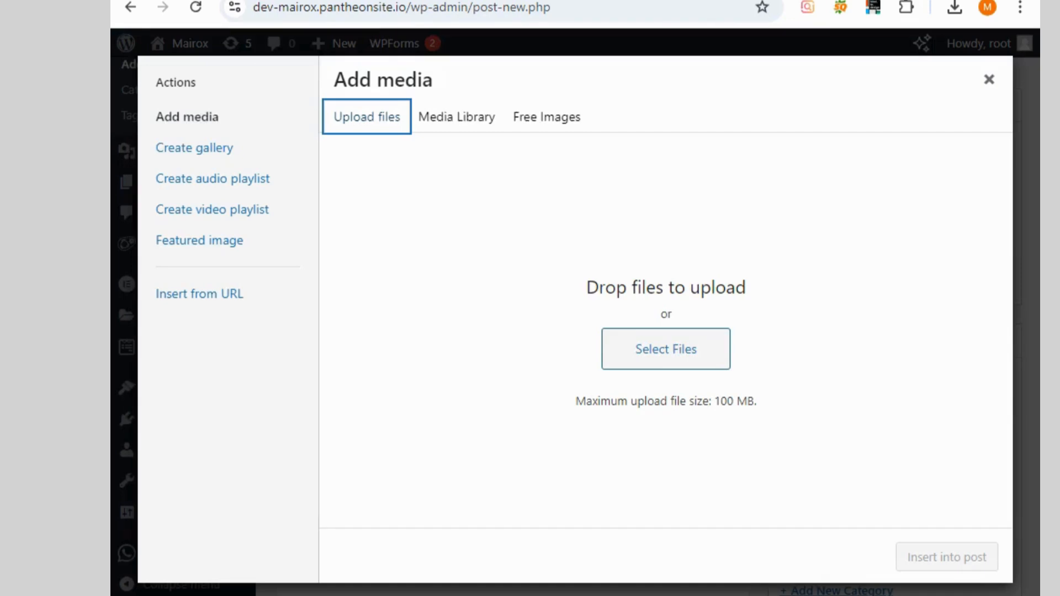
click(666, 349)
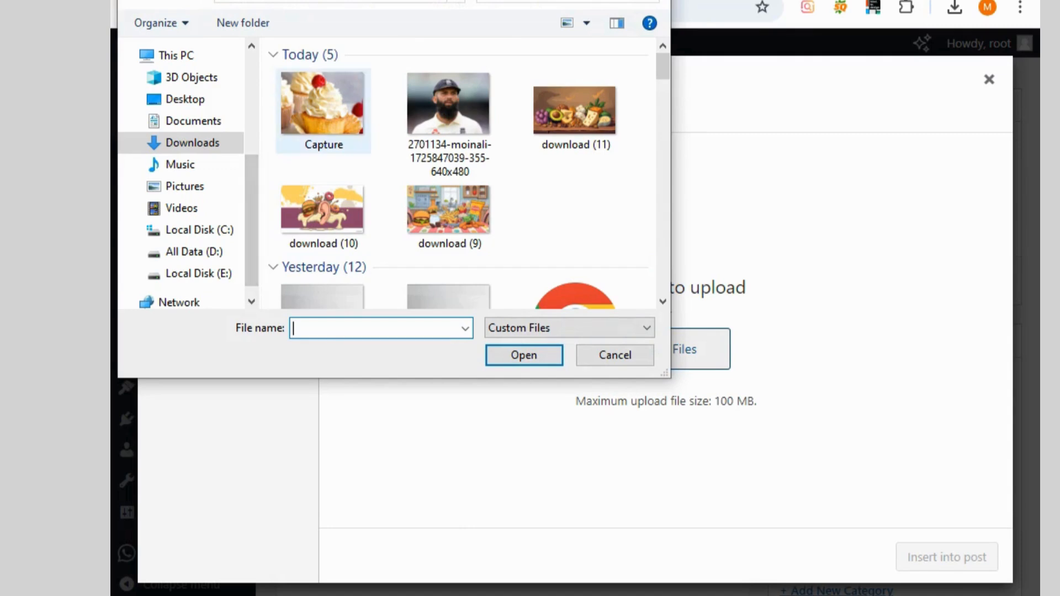
click(323, 110)
click(524, 355)
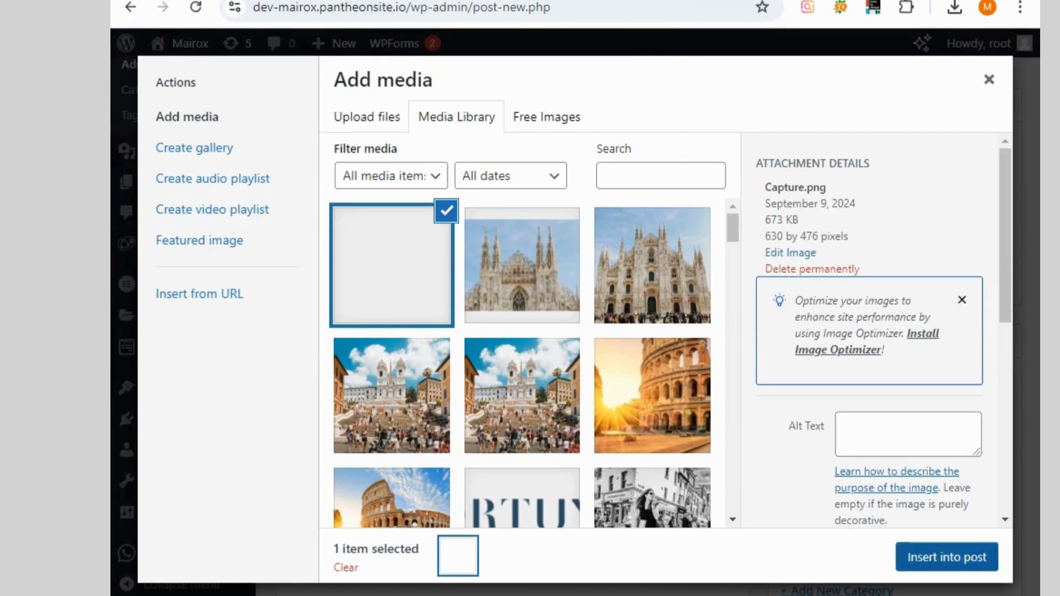
click(946, 557)
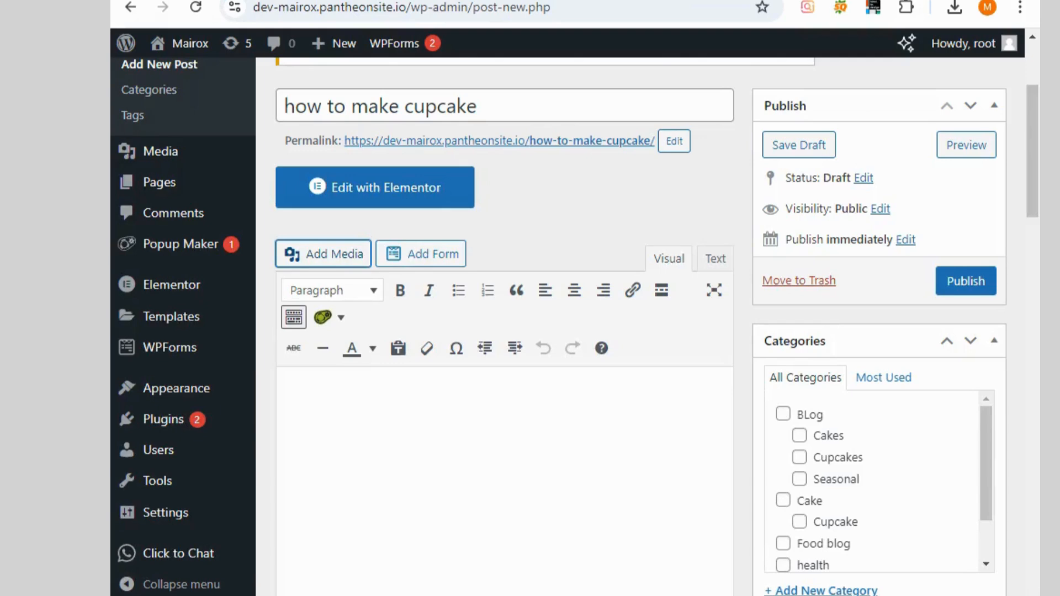
scroll(504, 342, down, 3)
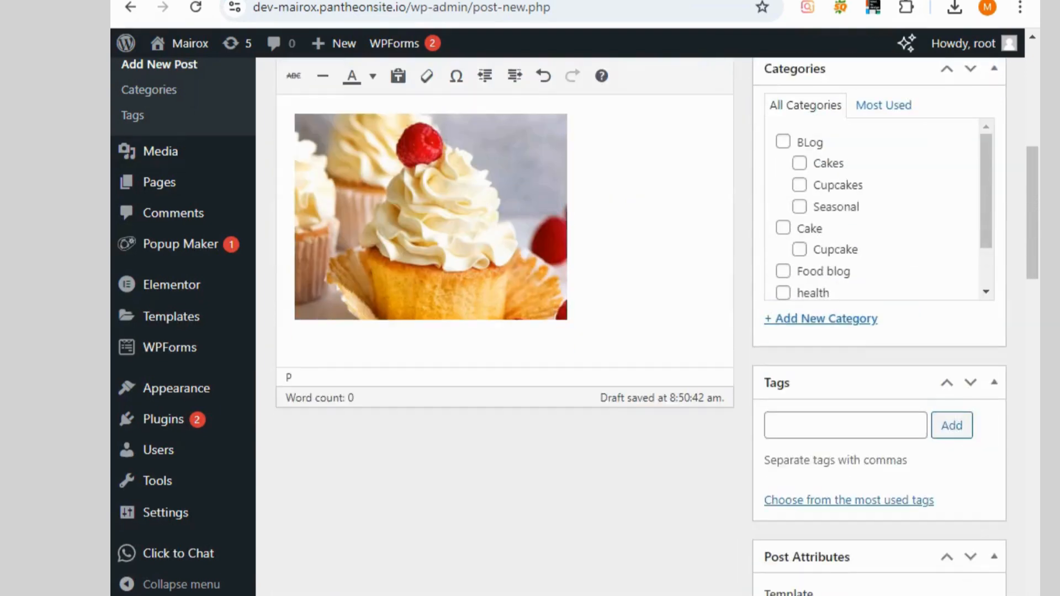
Copy the article's "Is this the Vanilla Cupcakes recipe for you?" heading and text, and paste them below the image in the WordPress post.
key(ctrl+Tab)
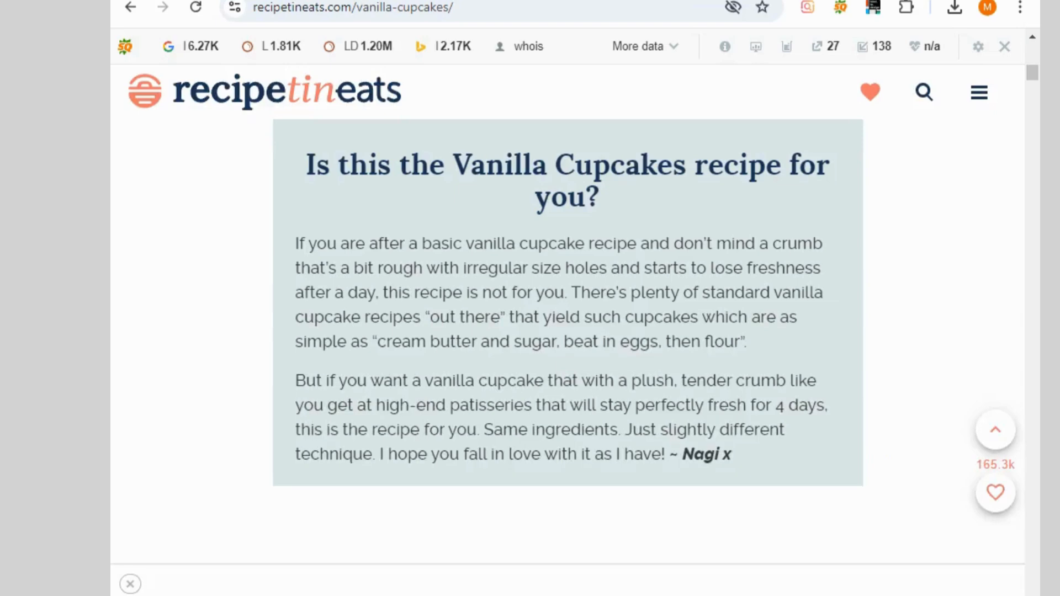
drag(306, 164, 732, 454)
right_click(232, 279)
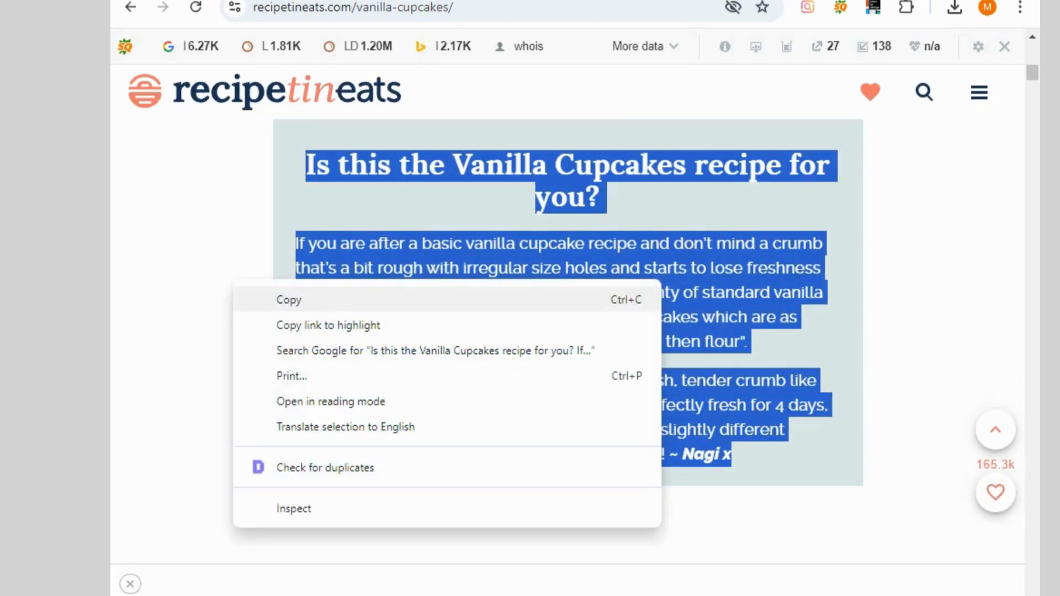
click(292, 298)
key(ctrl+shift+Tab)
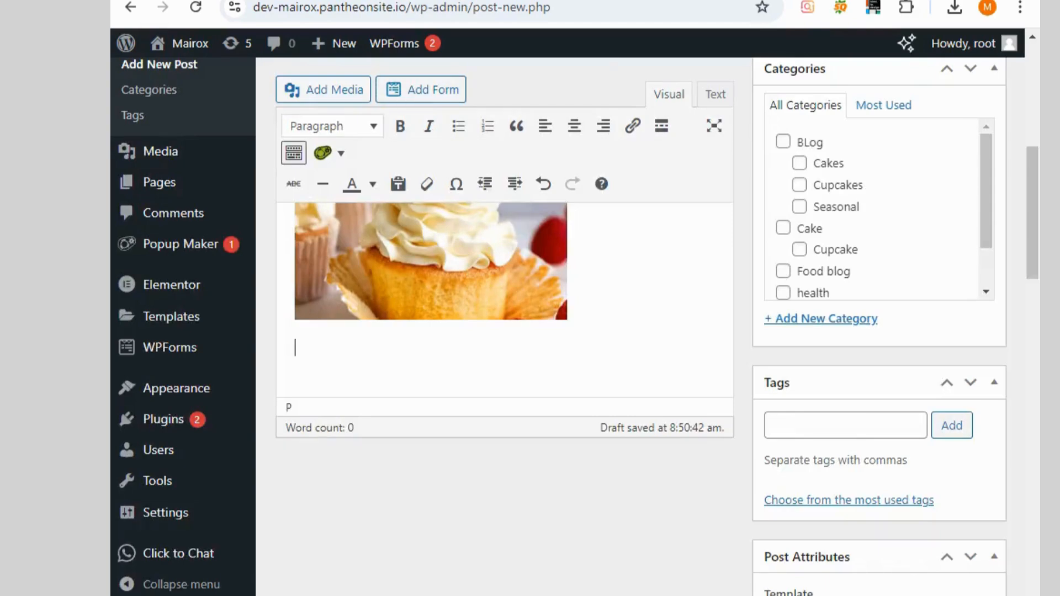
right_click(386, 348)
click(419, 213)
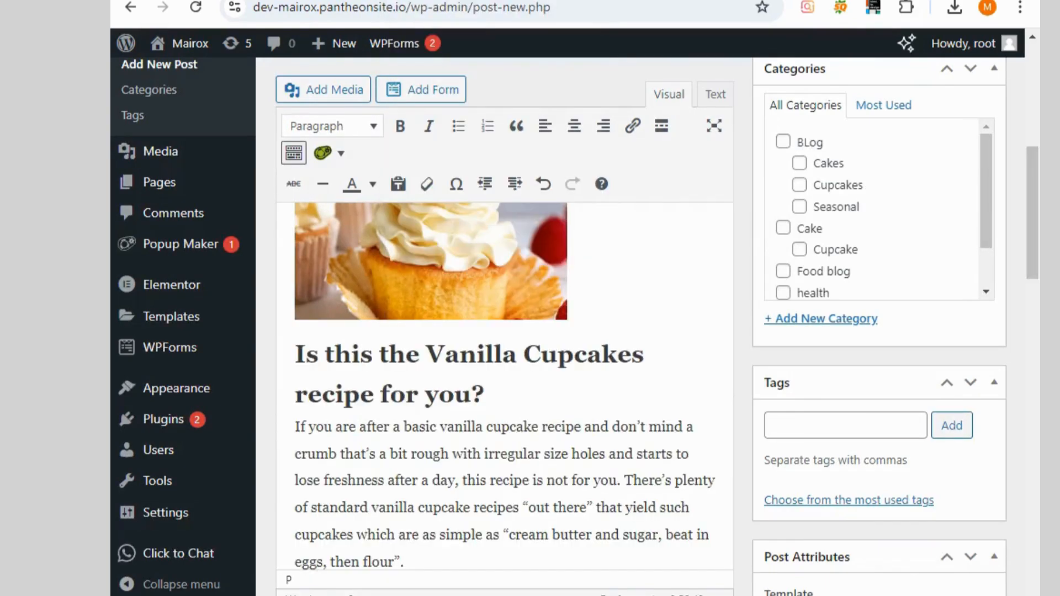
Check through the post's content and publish it.
scroll(504, 354, down, 4)
scroll(505, 353, up, 6)
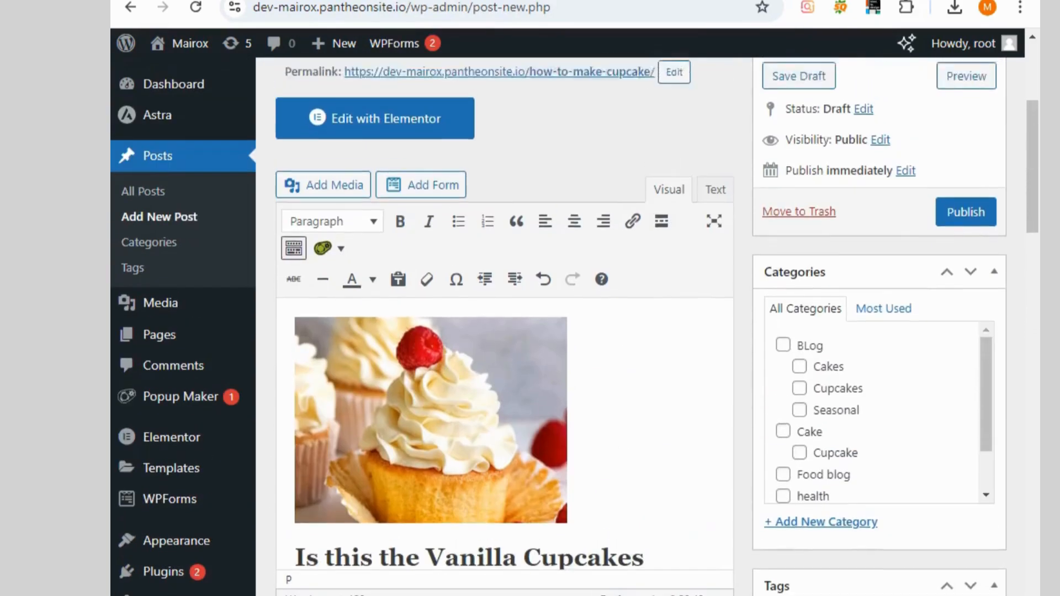
scroll(504, 353, up, 1)
click(965, 281)
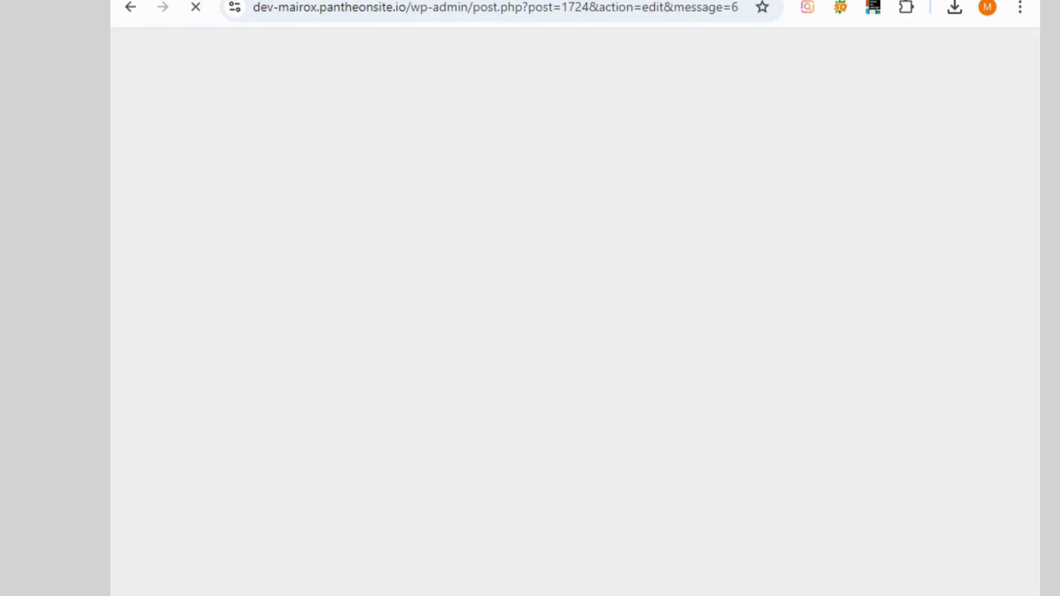
Replace the post's Uncategorized category with Food blog only, and update the post.
scroll(505, 353, down, 2)
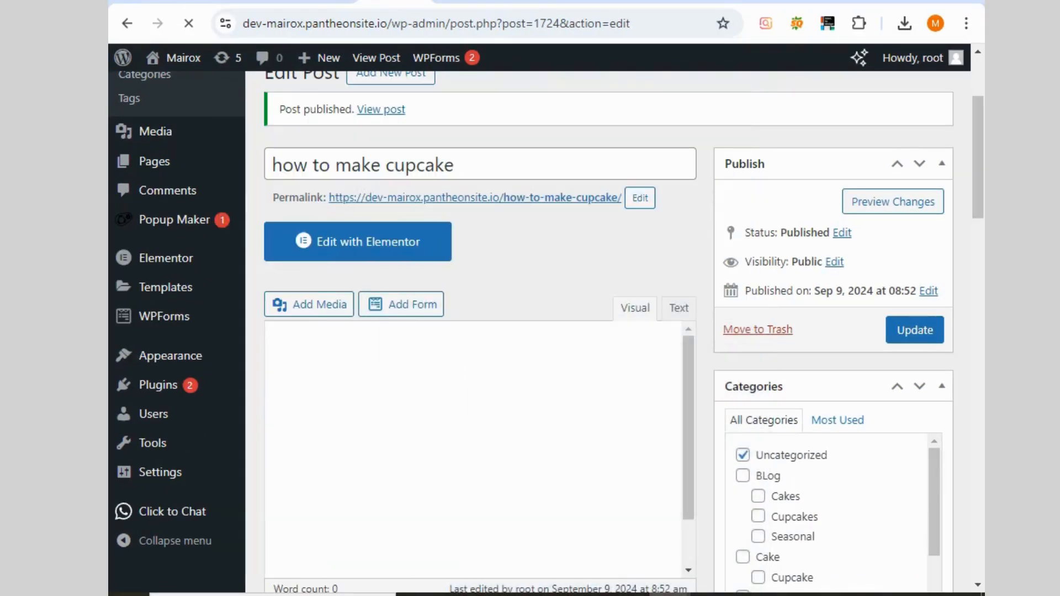
click(742, 455)
click(743, 476)
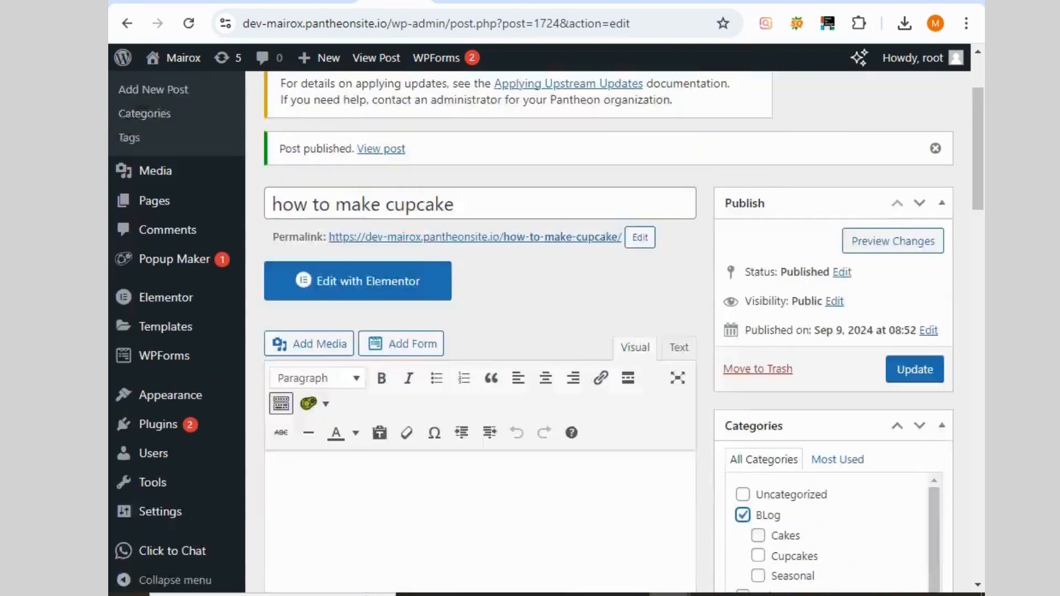
scroll(773, 397, down, 1)
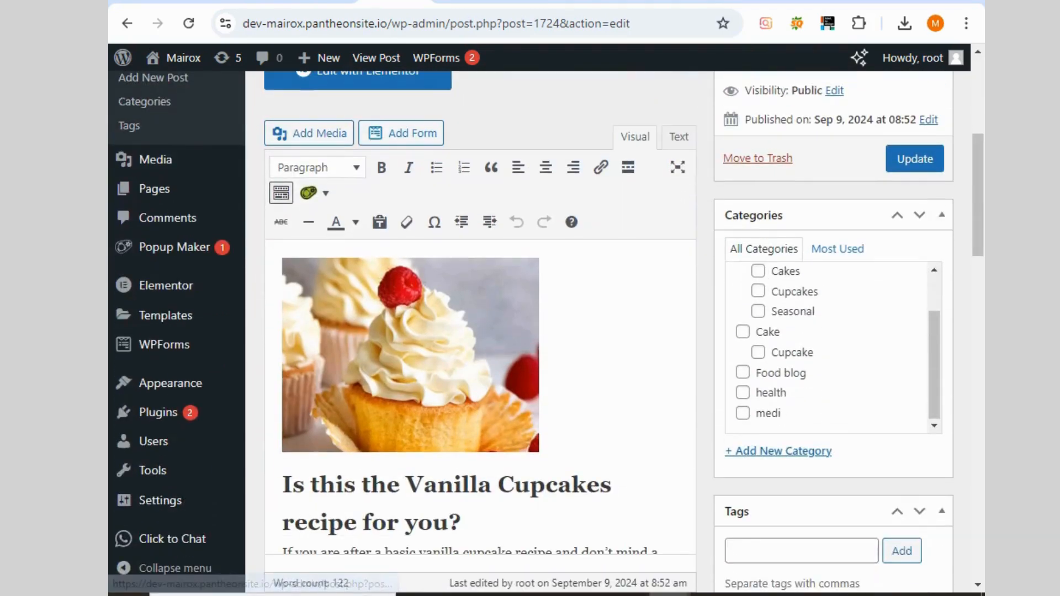
click(743, 375)
scroll(742, 371, up, 1)
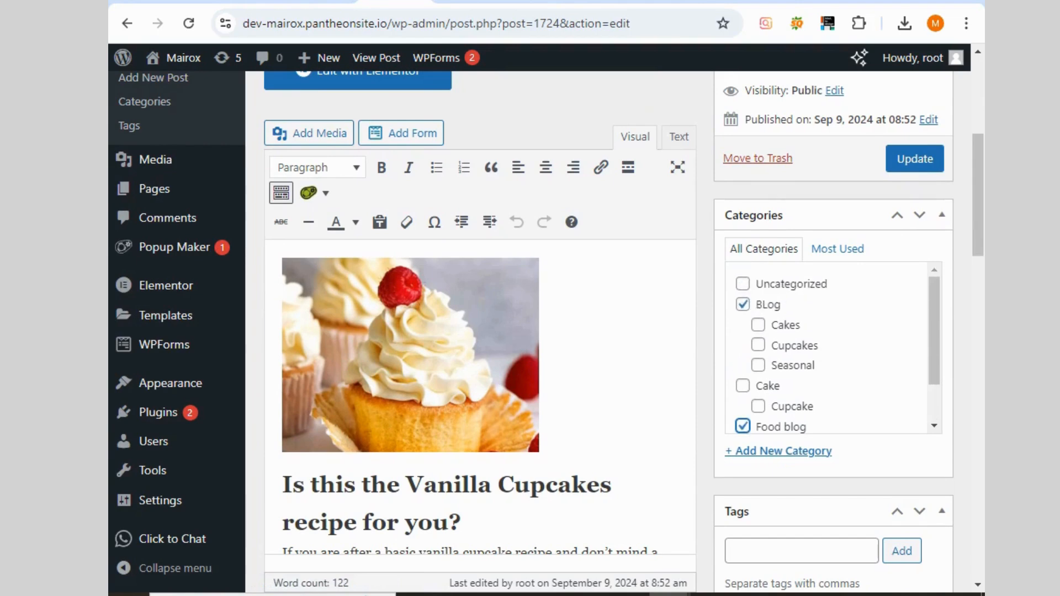
click(742, 304)
click(913, 159)
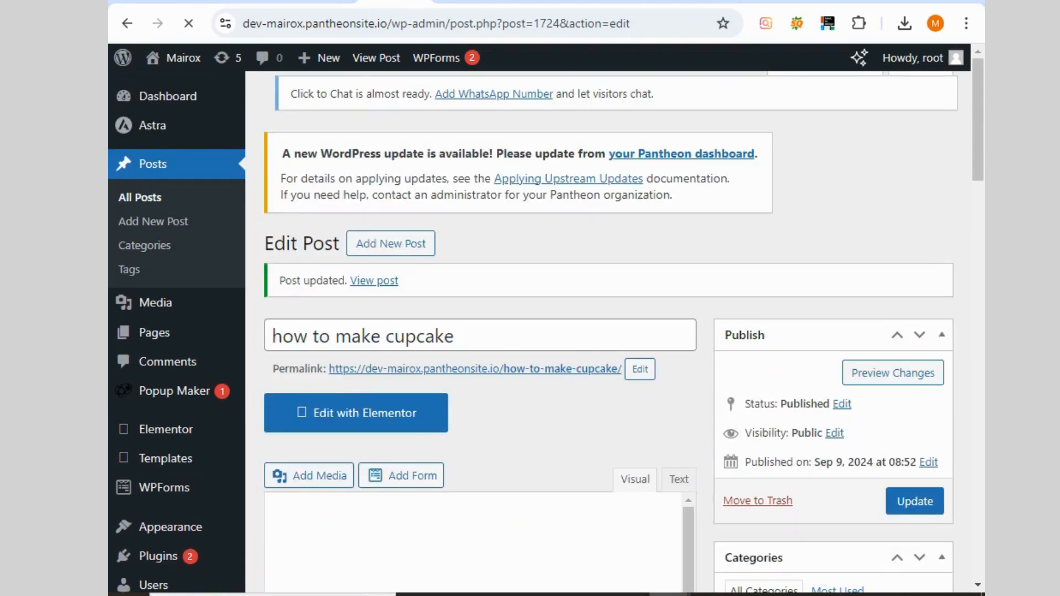
View the published cupcake post on the site, and look through its Food blog category page.
click(475, 369)
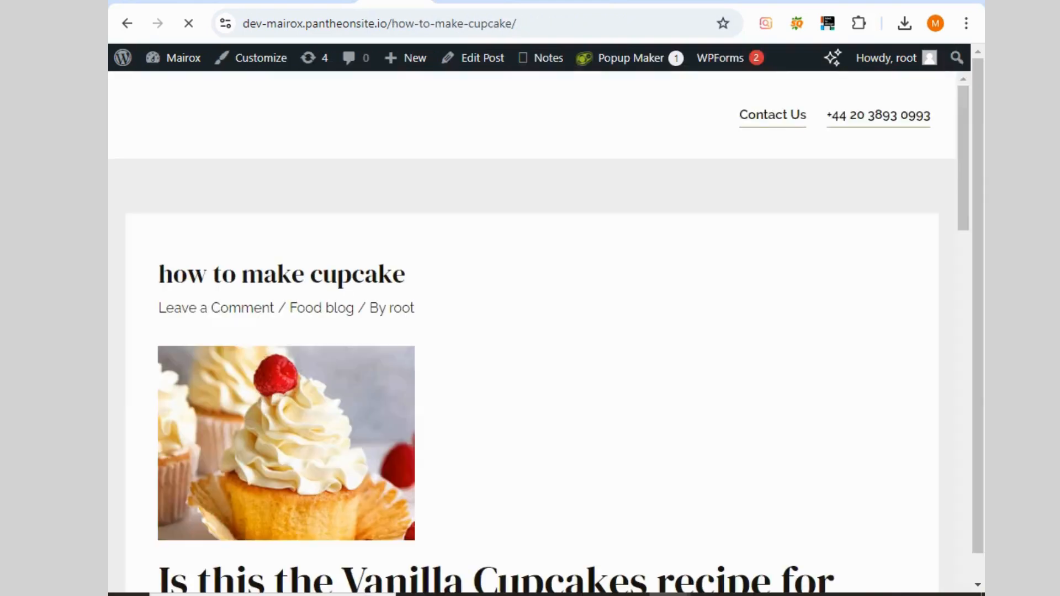
scroll(532, 331, down, 2)
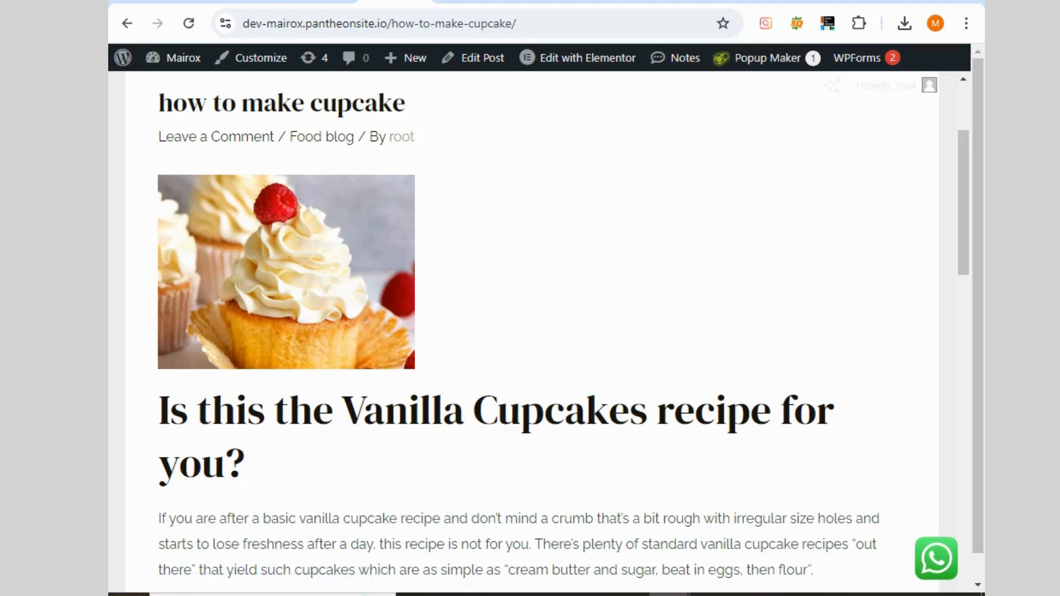
click(322, 137)
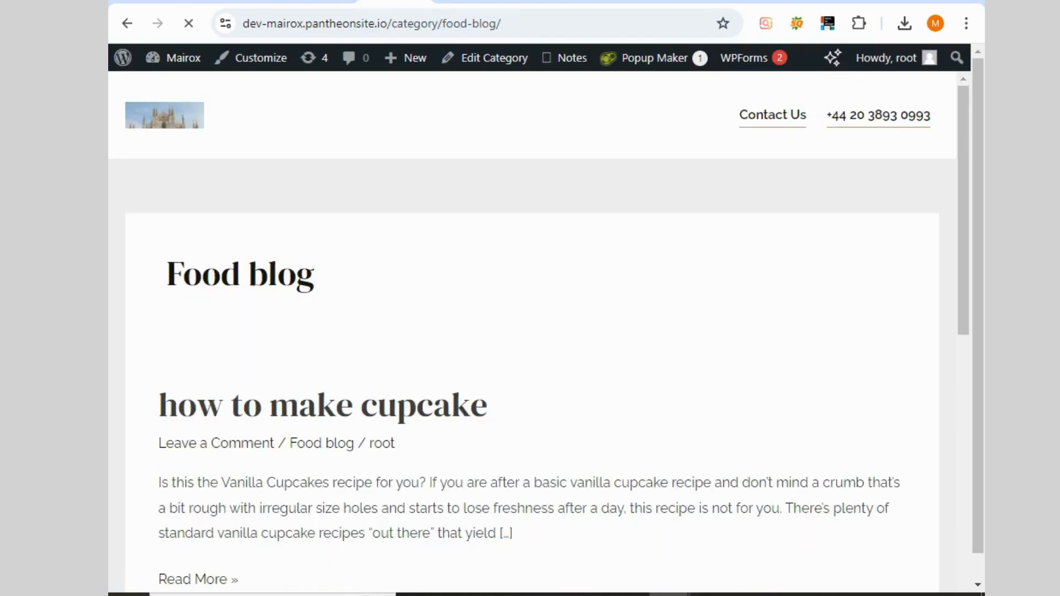
scroll(530, 332, down, 9)
scroll(530, 331, up, 6)
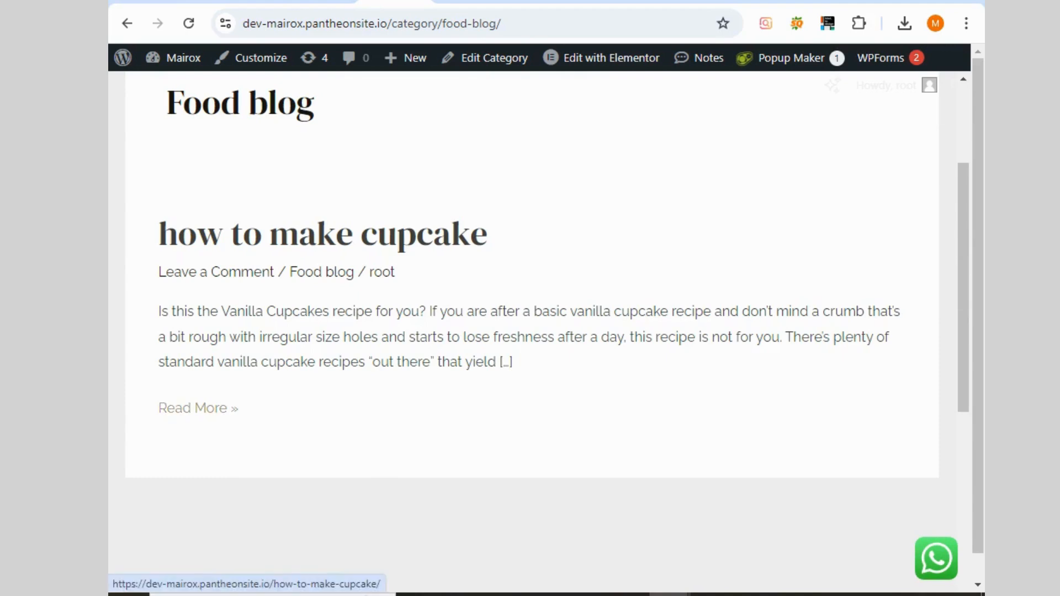
Open the full cupcake post from the Food blog listing, read through it, and go back through the previous pages.
click(197, 408)
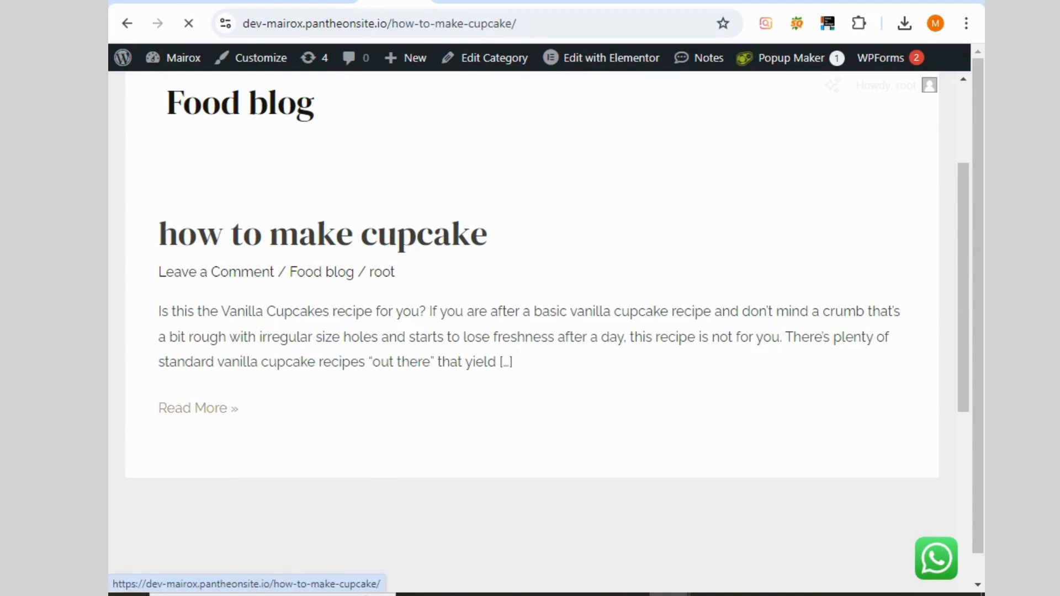
scroll(530, 331, down, 8)
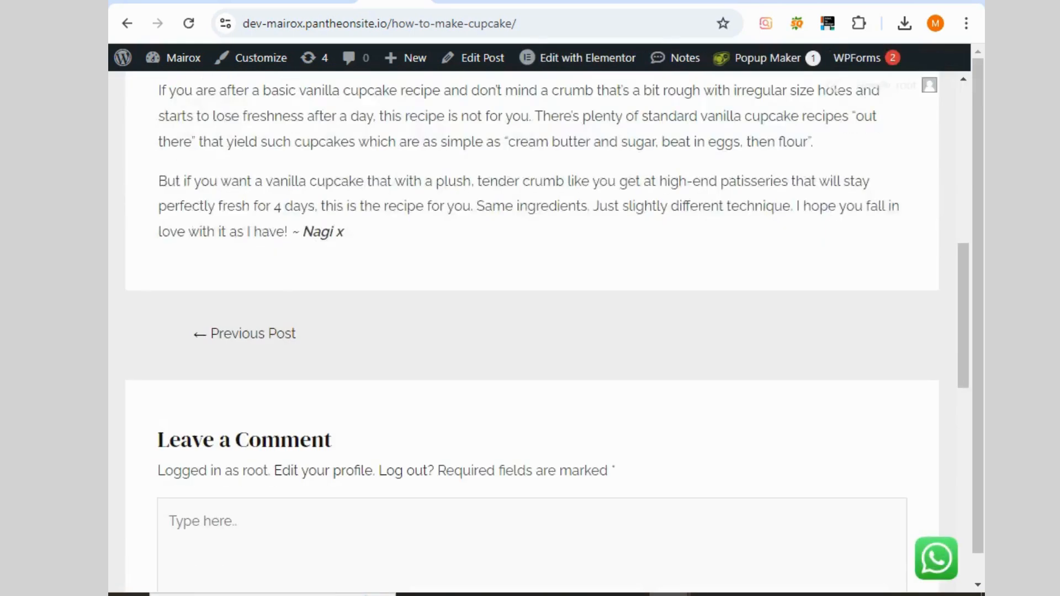
scroll(530, 331, up, 5)
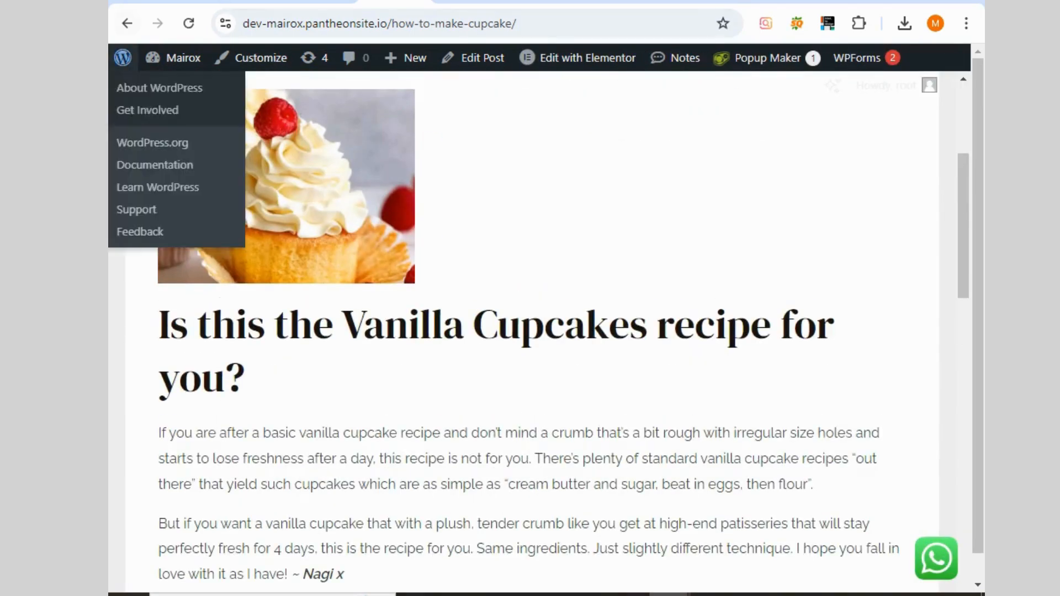
click(127, 23)
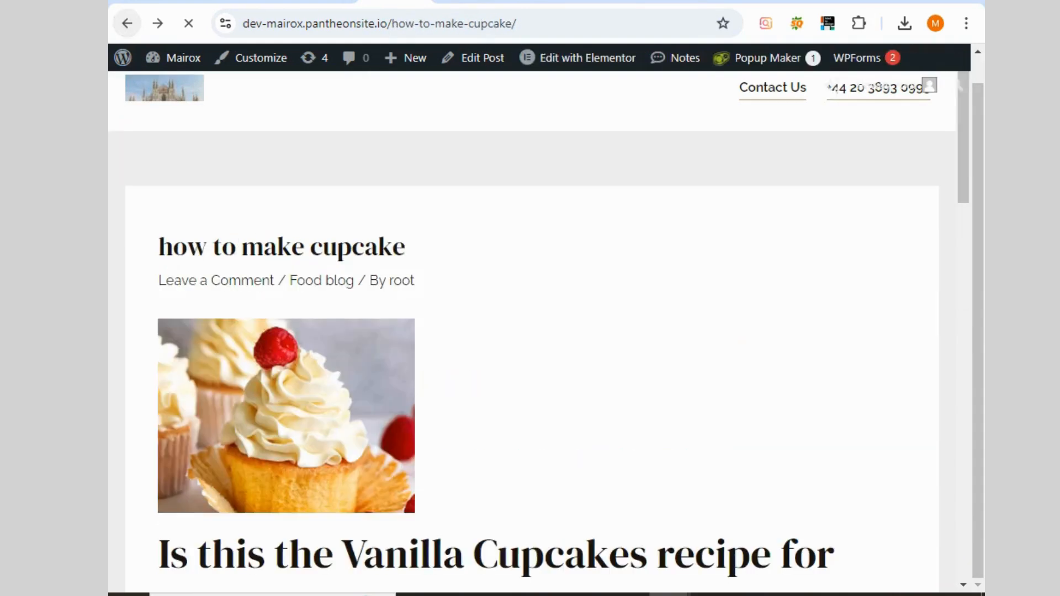
click(127, 24)
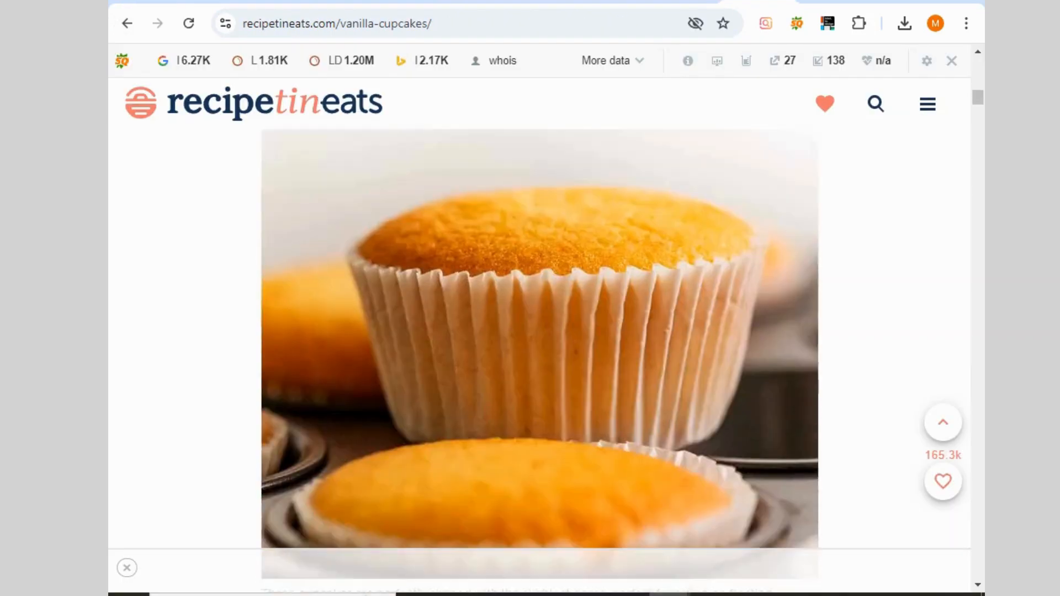
Snip the plain vanilla cupcake photo from the recipe page and save it as Capture (PNG) in Downloads, replacing the existing file.
scroll(569, 206, down, 3)
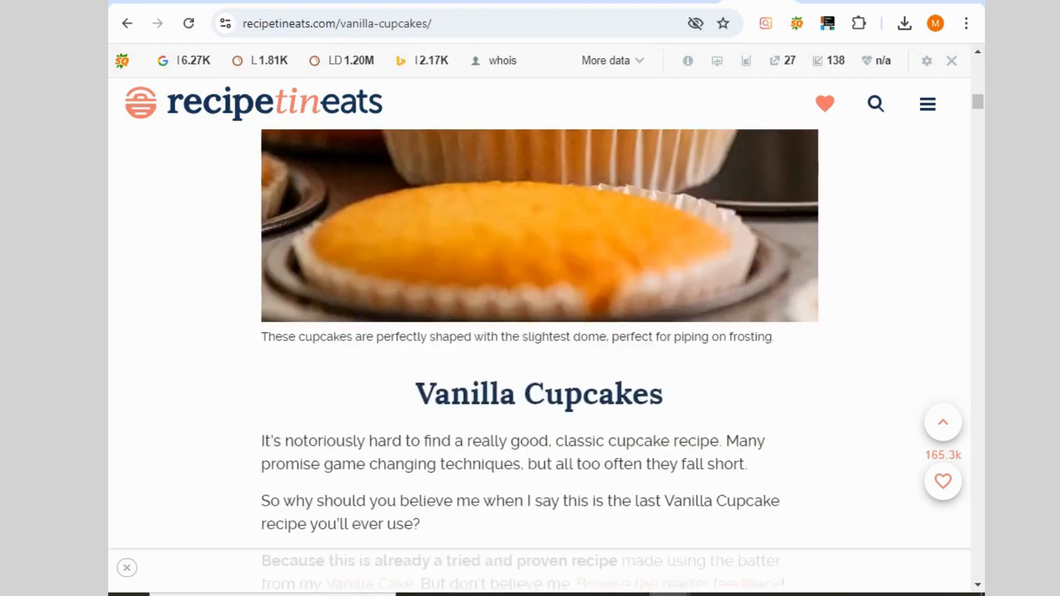
scroll(569, 206, up, 3)
right_click(570, 206)
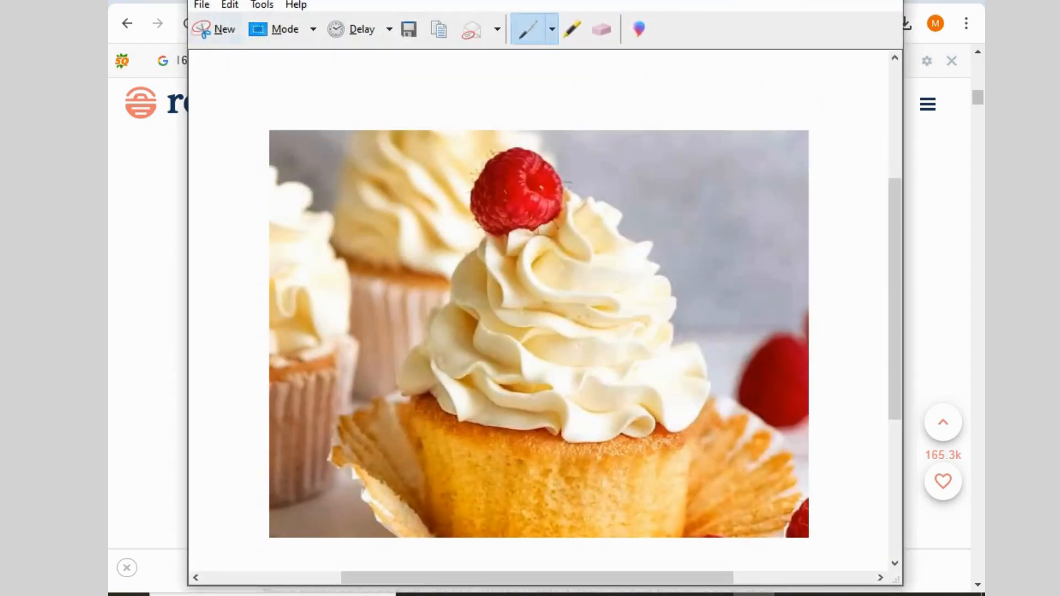
click(215, 28)
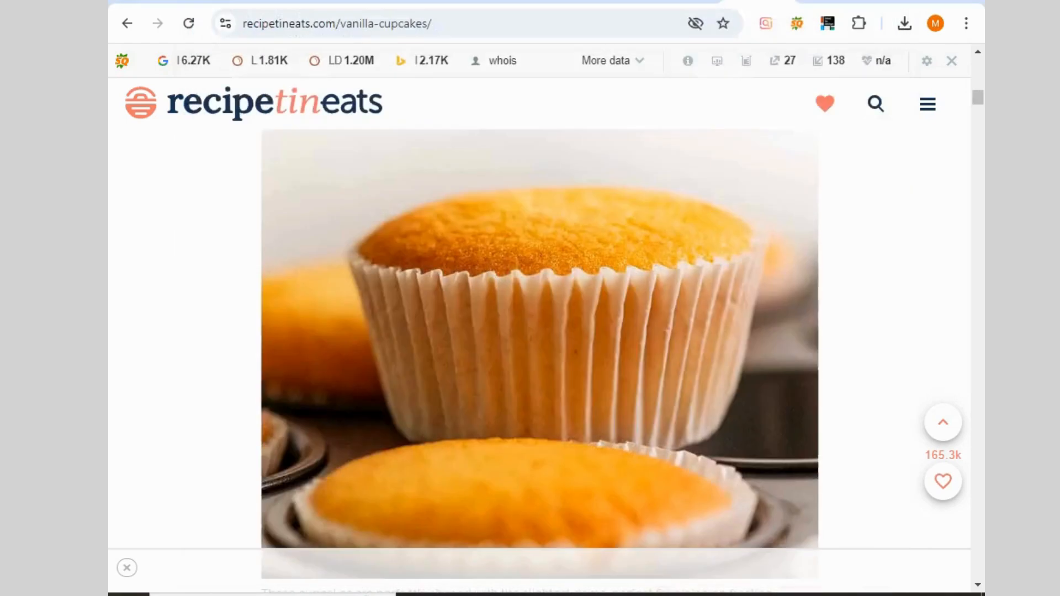
drag(268, 139, 796, 546)
right_click(556, 287)
click(601, 336)
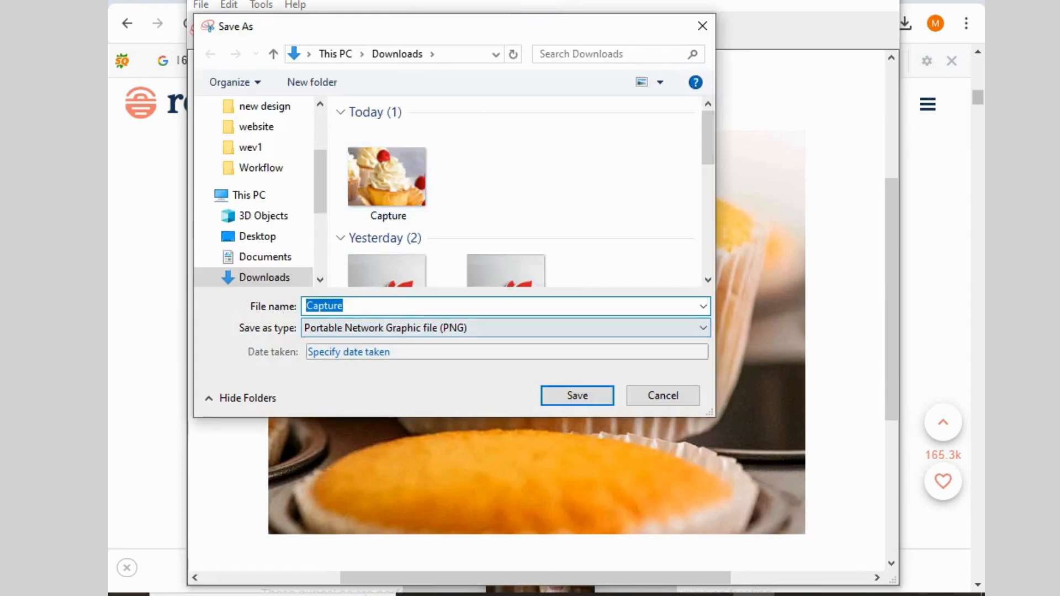
key(Return)
key(y)
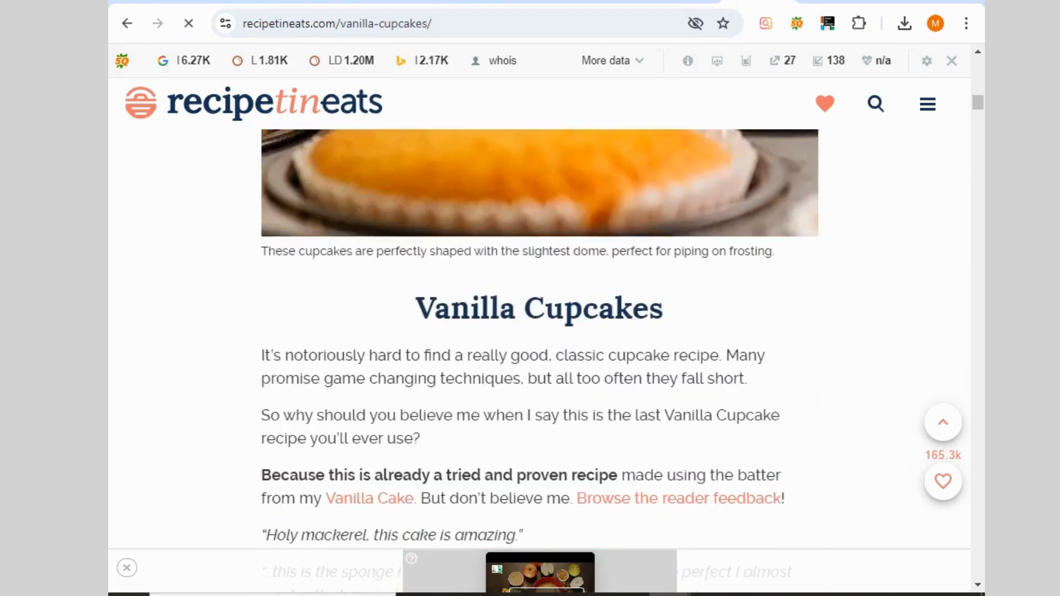
Copy the recipe page's "Vanilla Cupcakes" heading and use it as the title of the new post.
scroll(540, 339, up, 1)
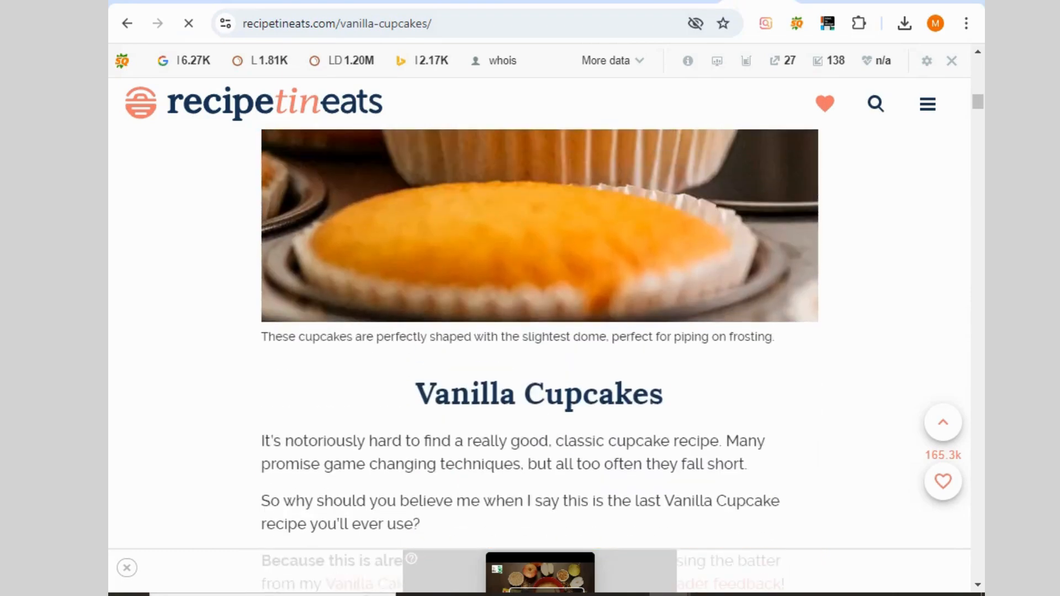
drag(415, 395, 664, 395)
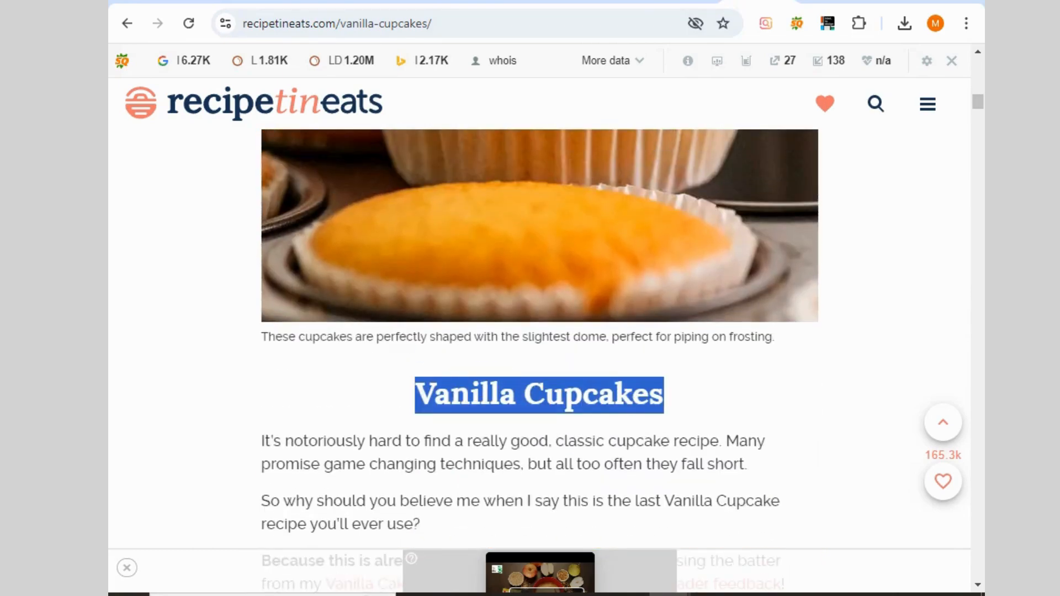
key(ctrl+c)
key(ctrl+Tab)
key(ctrl+v)
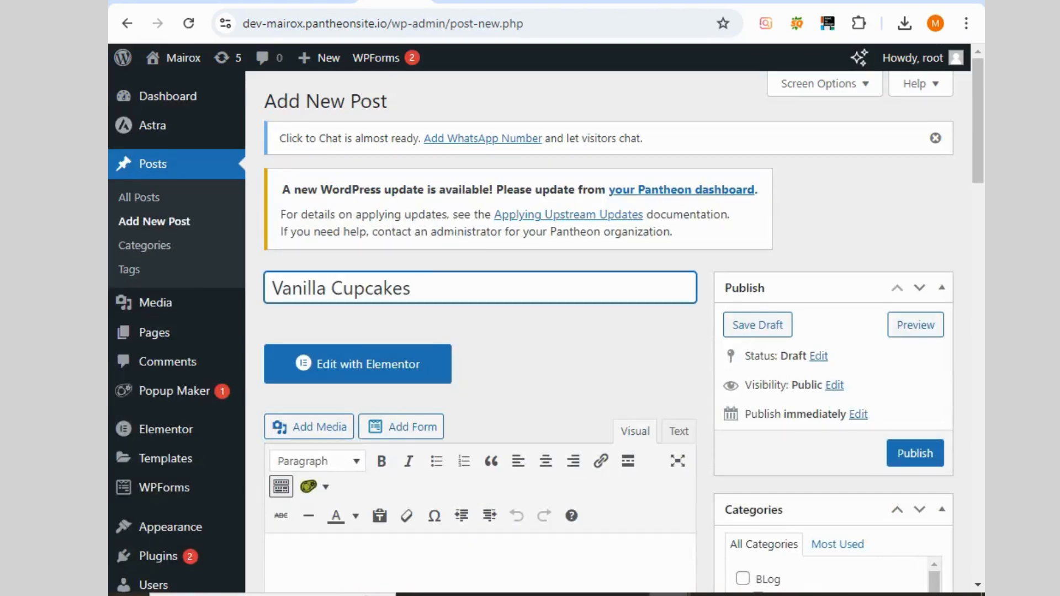
Upload the Capture image from Downloads to the media library and insert it into the post body.
key(Tab)
click(308, 169)
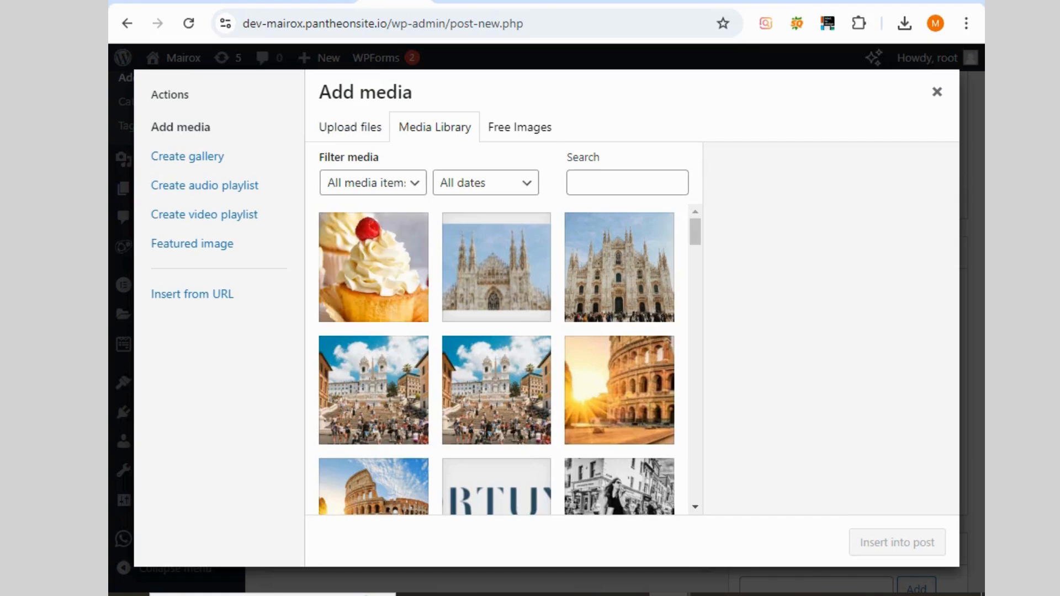
click(350, 127)
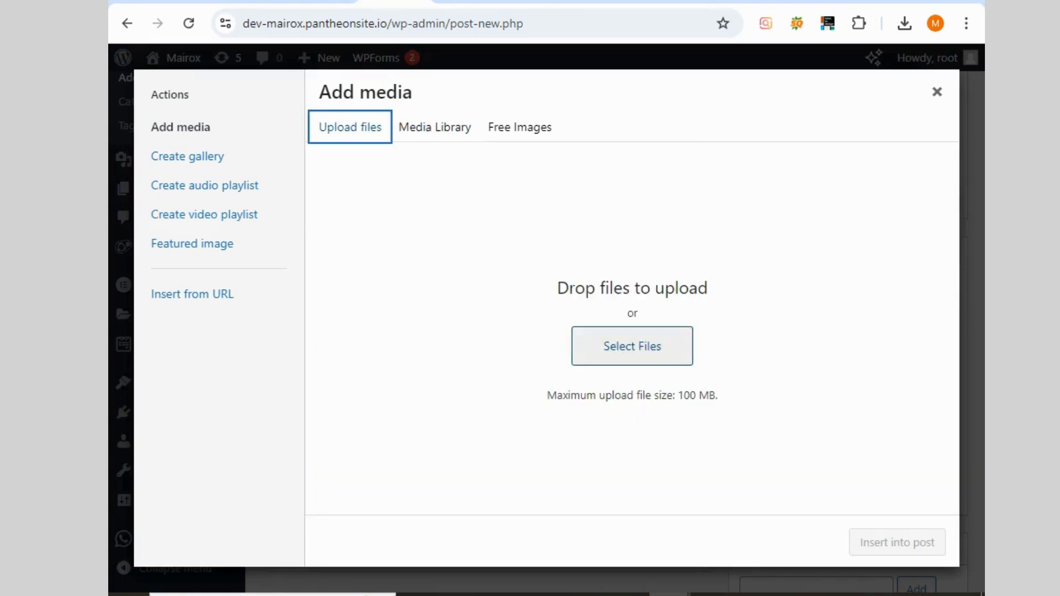
click(632, 346)
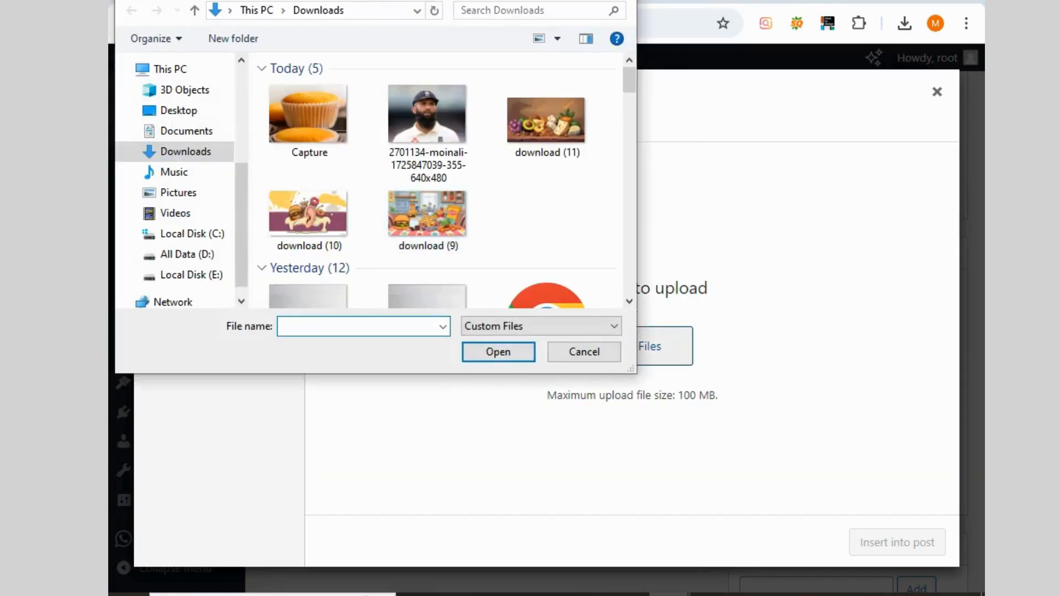
click(309, 121)
key(Return)
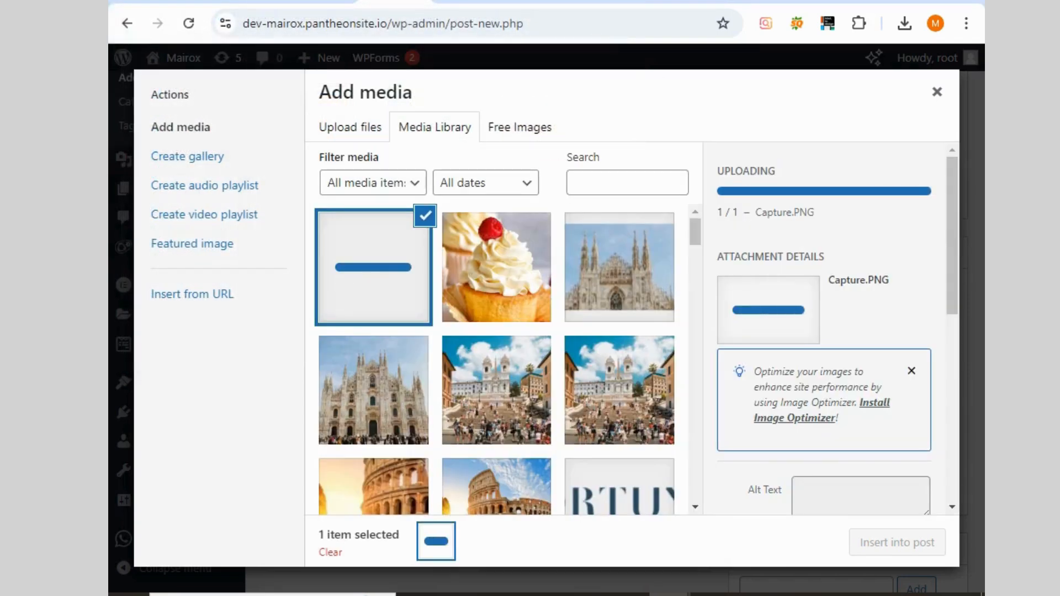
click(896, 543)
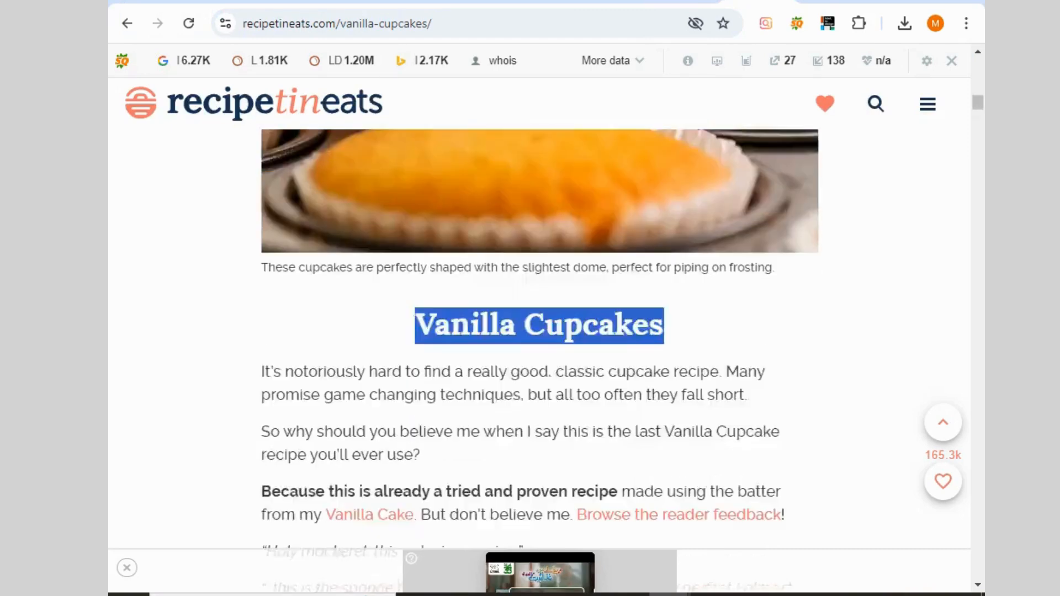
Copy the introductory paragraphs under the recipe's Vanilla Cupcakes heading and paste them below the image in the post.
scroll(539, 354, down, 3)
drag(261, 185, 399, 425)
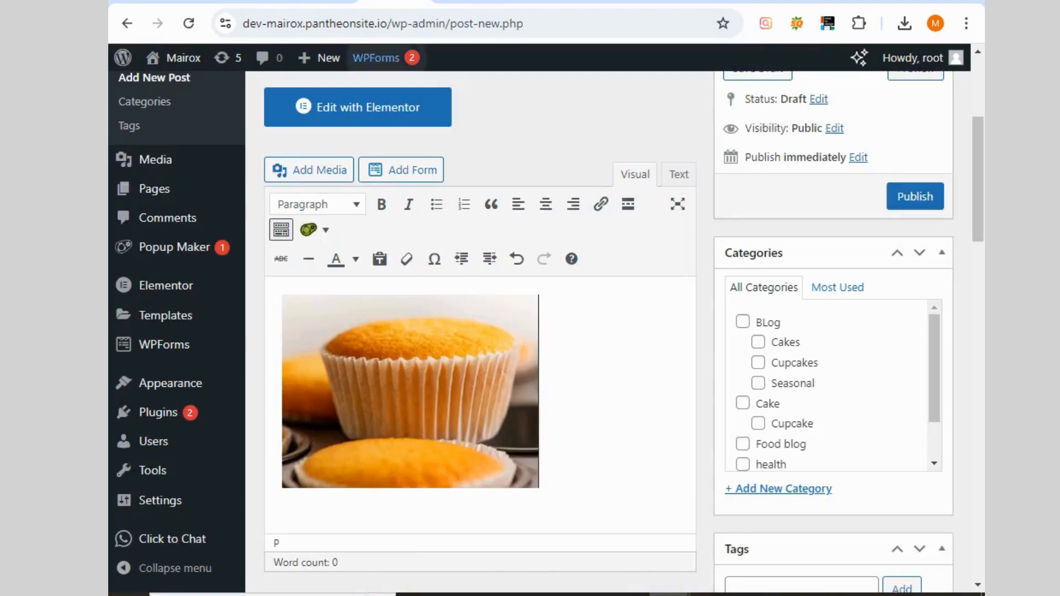
click(539, 391)
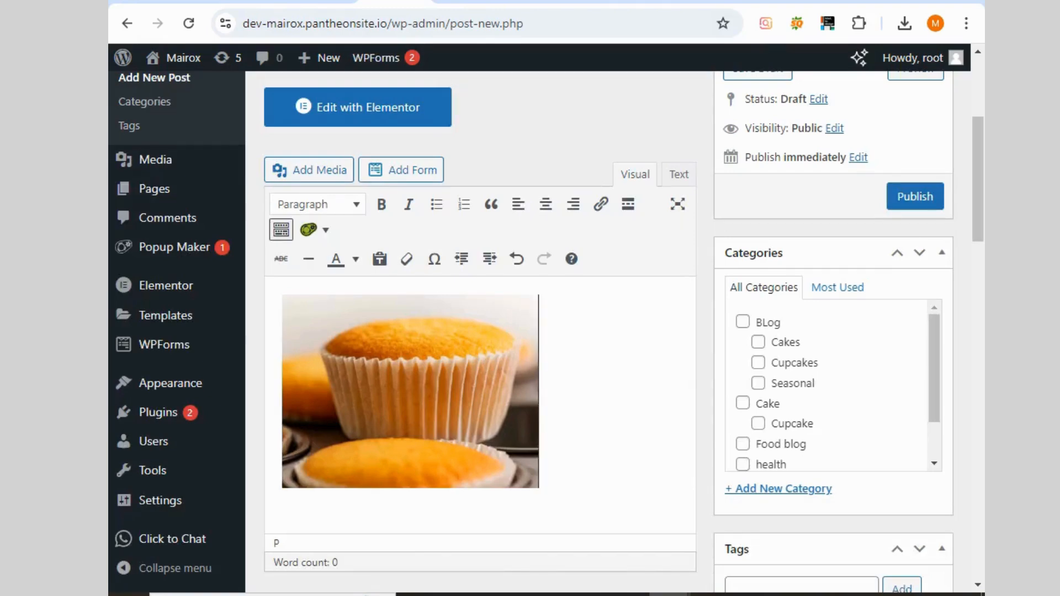
key(Return)
key(ctrl+v)
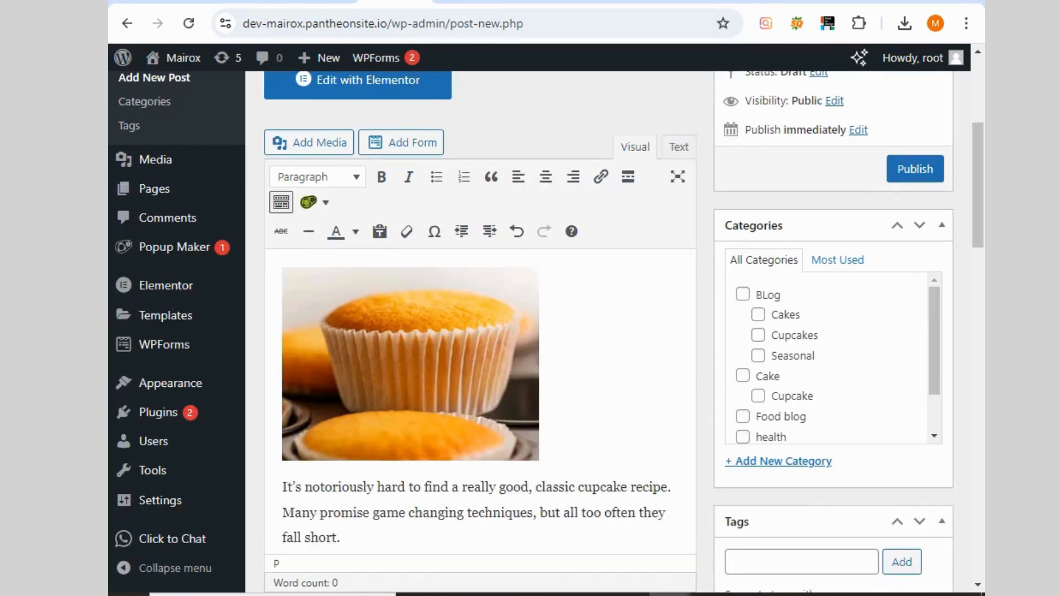
Assign the Food blog category to the Vanilla Cupcakes post and publish it.
scroll(828, 182, down, 1)
scroll(828, 183, up, 2)
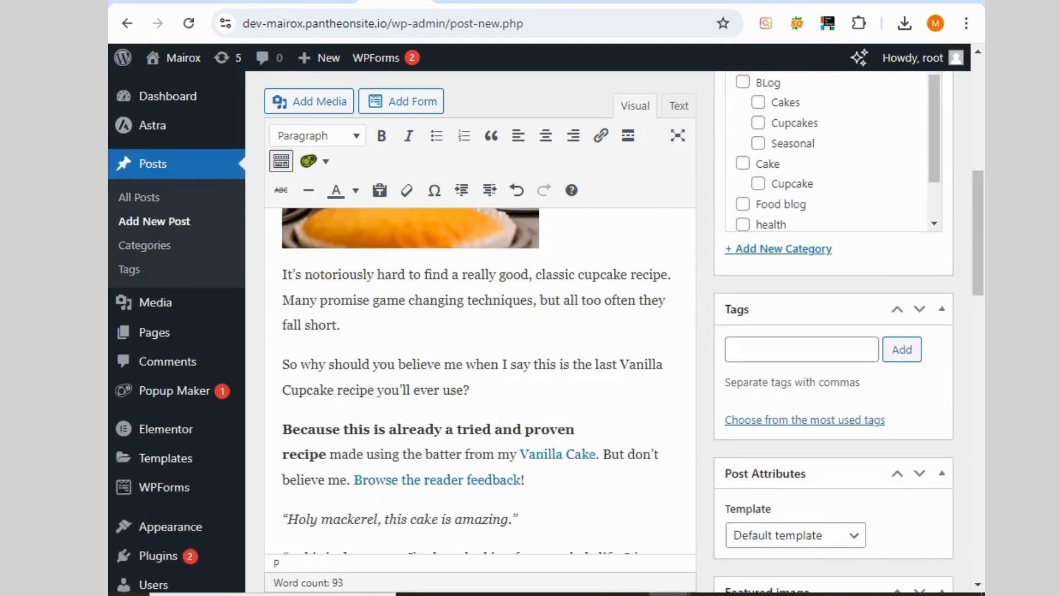
scroll(828, 182, down, 1)
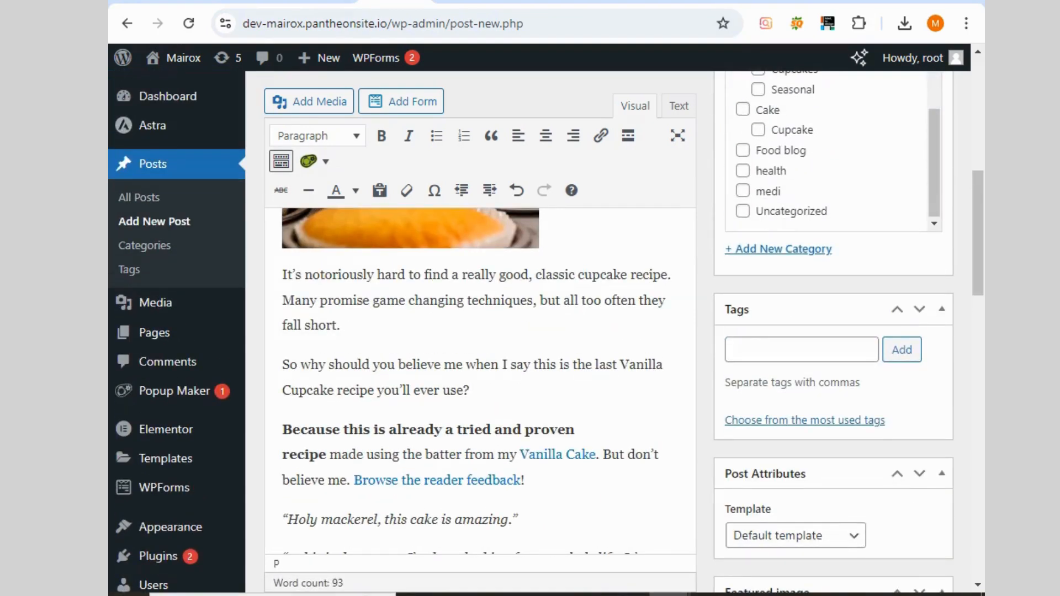
click(742, 150)
scroll(743, 150, up, 1)
scroll(743, 150, up, 2)
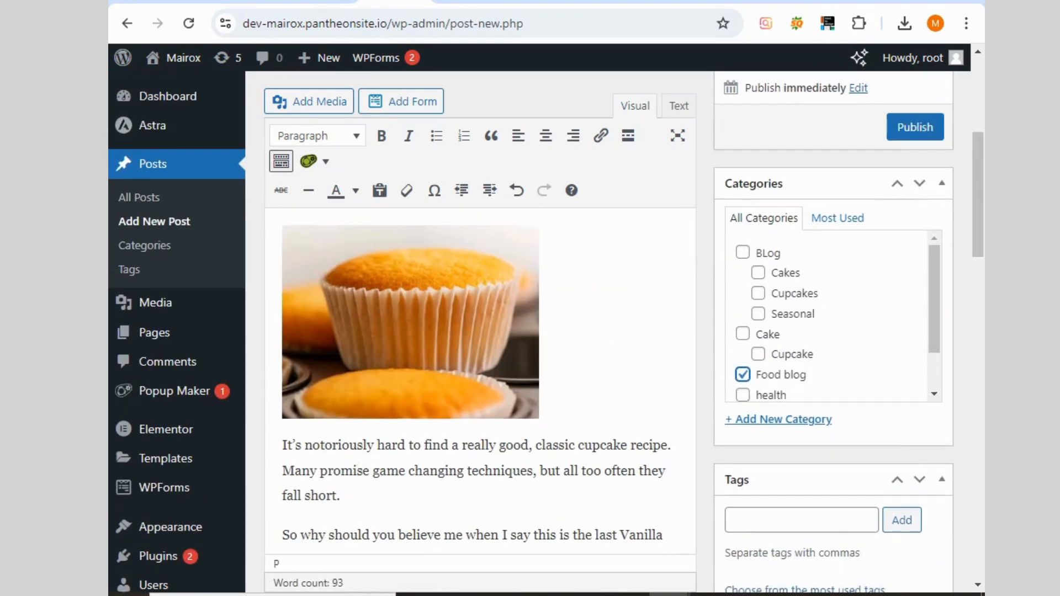
click(914, 127)
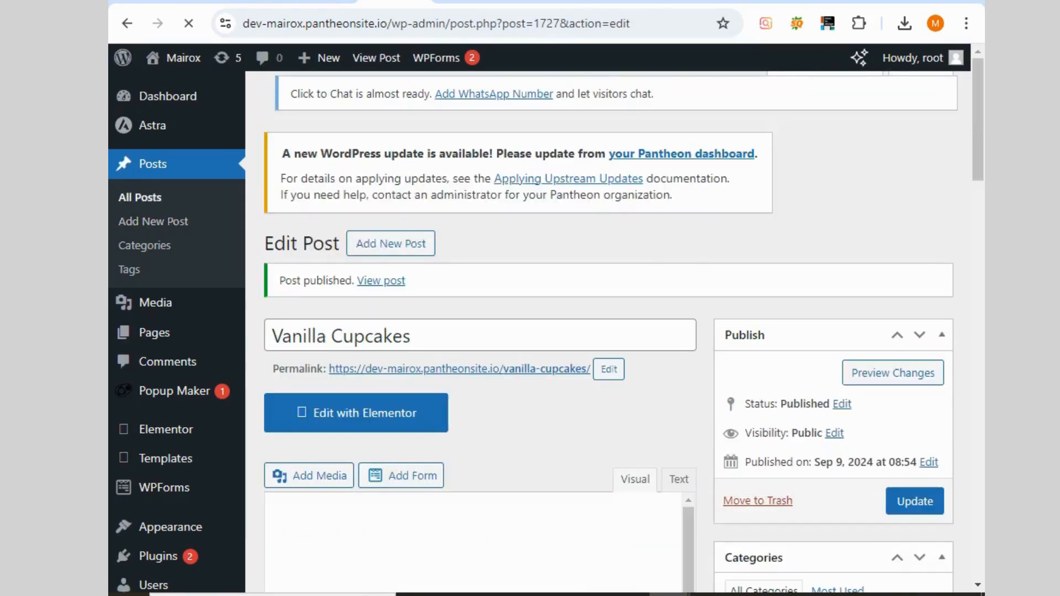
View the published Vanilla Cupcakes post on the site, and look through the posts listed under its Food blog category.
click(459, 369)
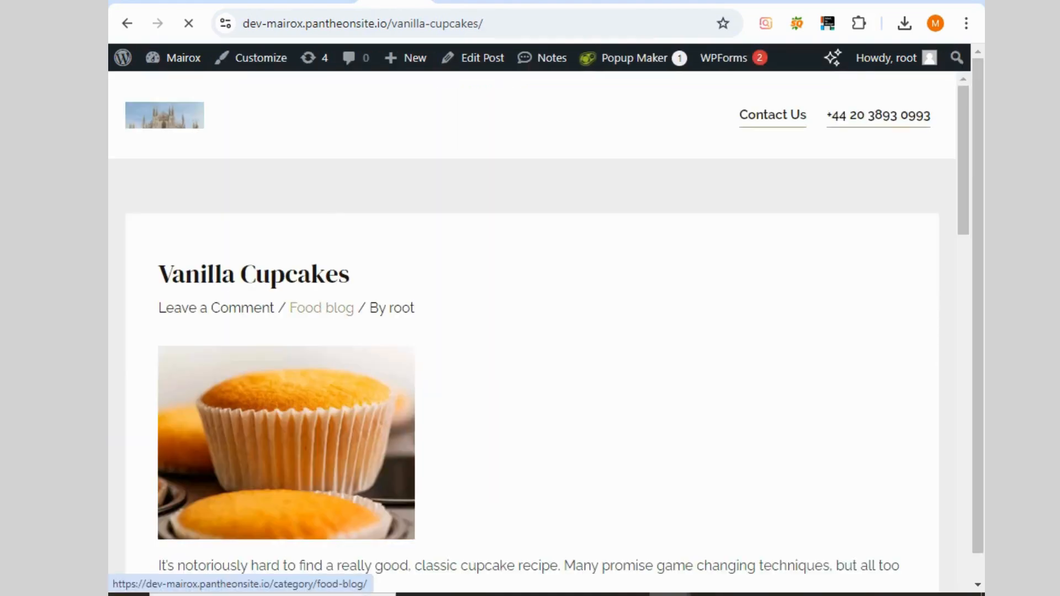
click(322, 307)
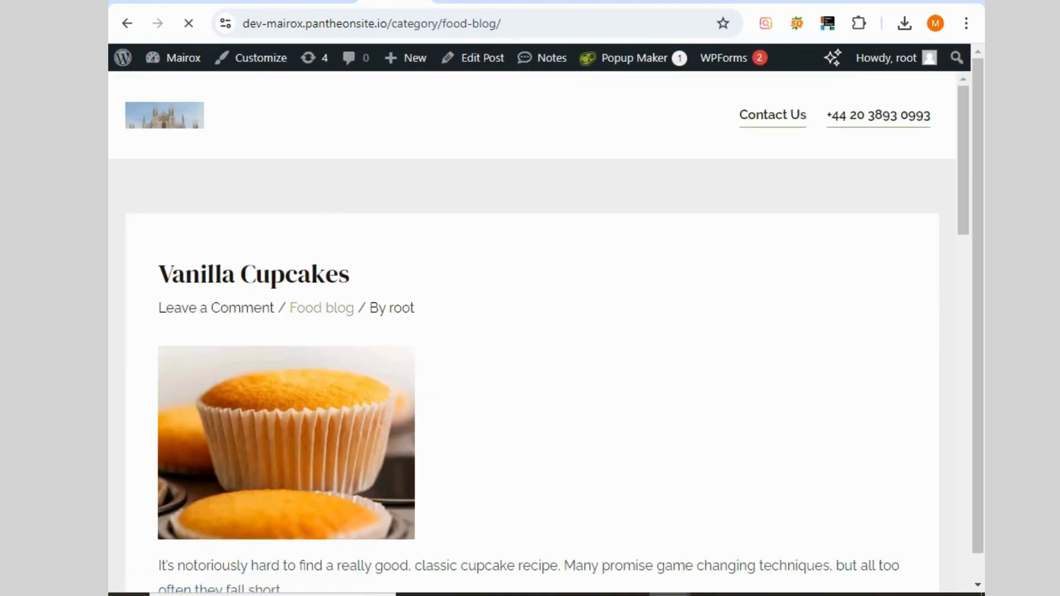
scroll(532, 331, down, 5)
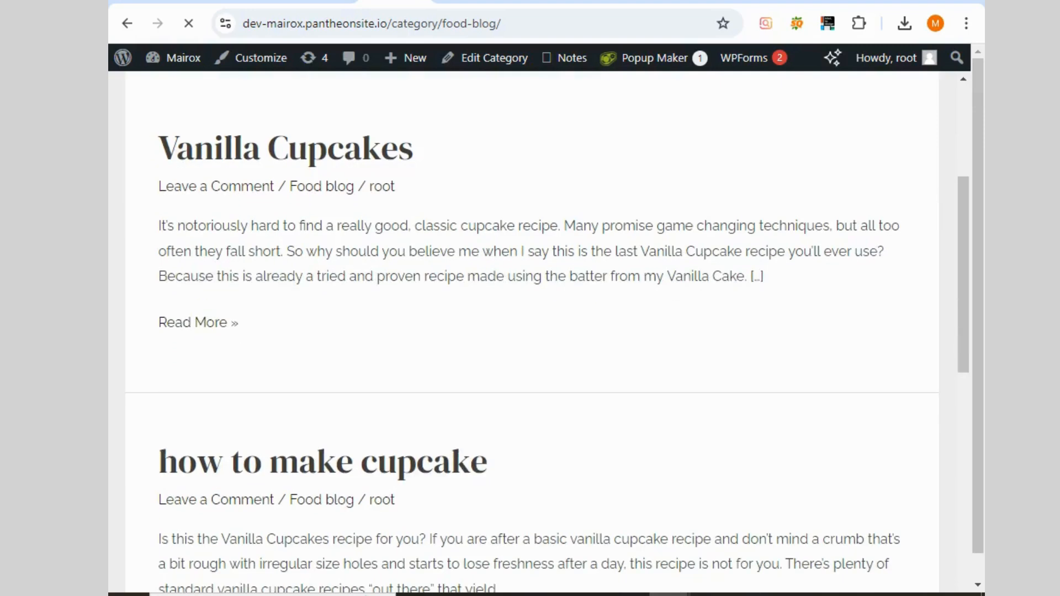
scroll(532, 331, down, 2)
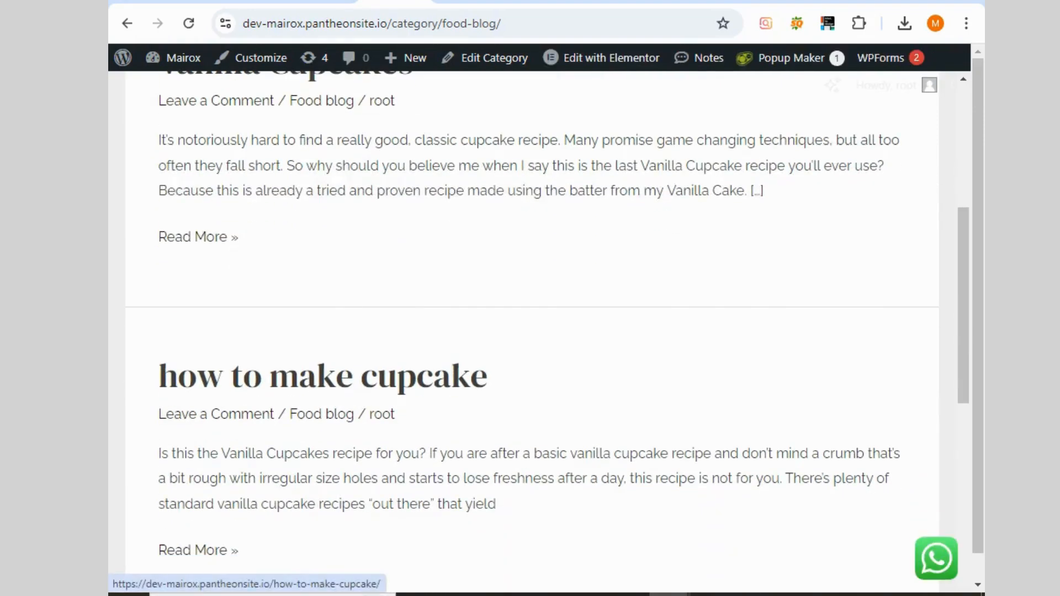
scroll(532, 331, down, 2)
scroll(531, 331, up, 3)
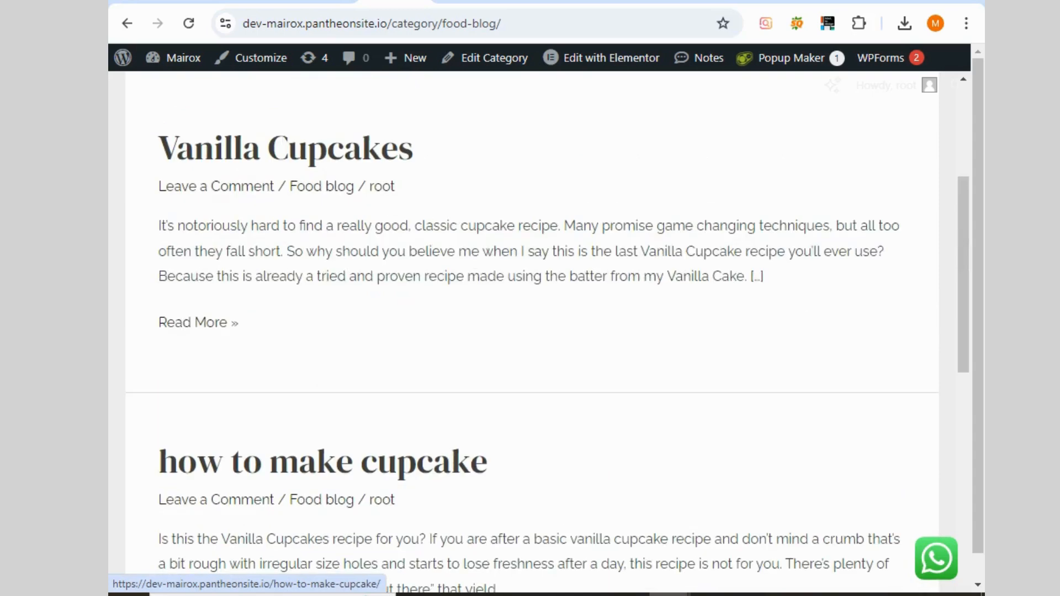
scroll(531, 331, down, 3)
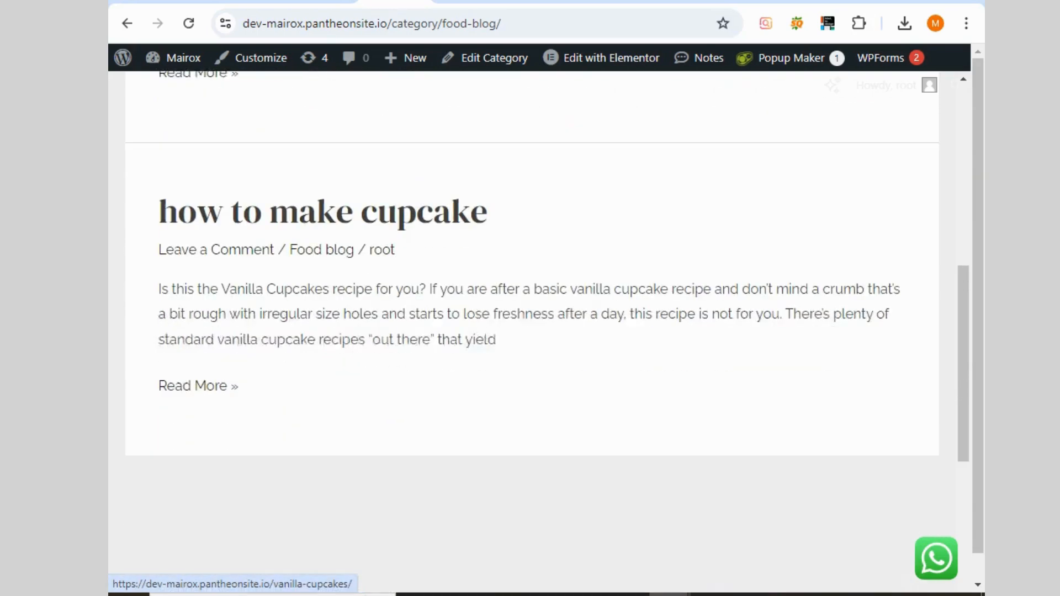
scroll(532, 331, up, 3)
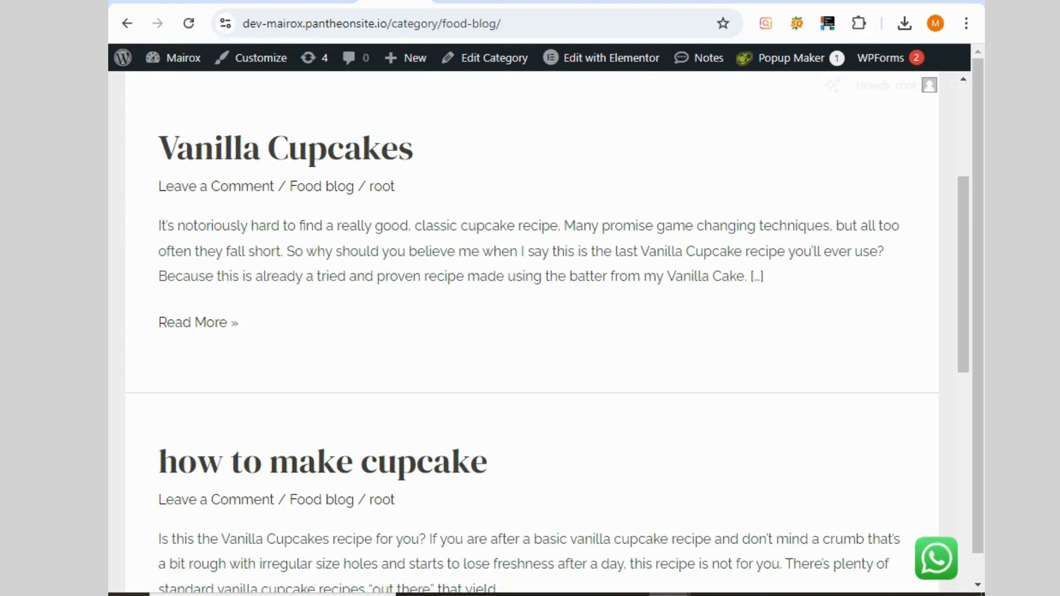
Go back to the Vanilla Cupcakes post's edit screen and look over its content and selected category.
key(ctrl+shift+Tab)
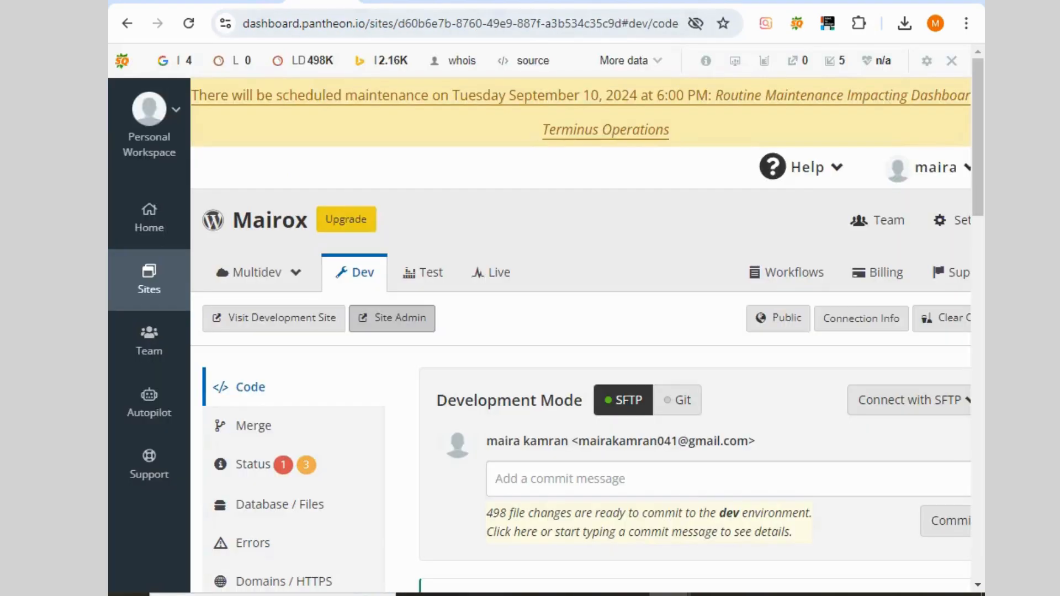
key(ctrl+Tab)
click(126, 23)
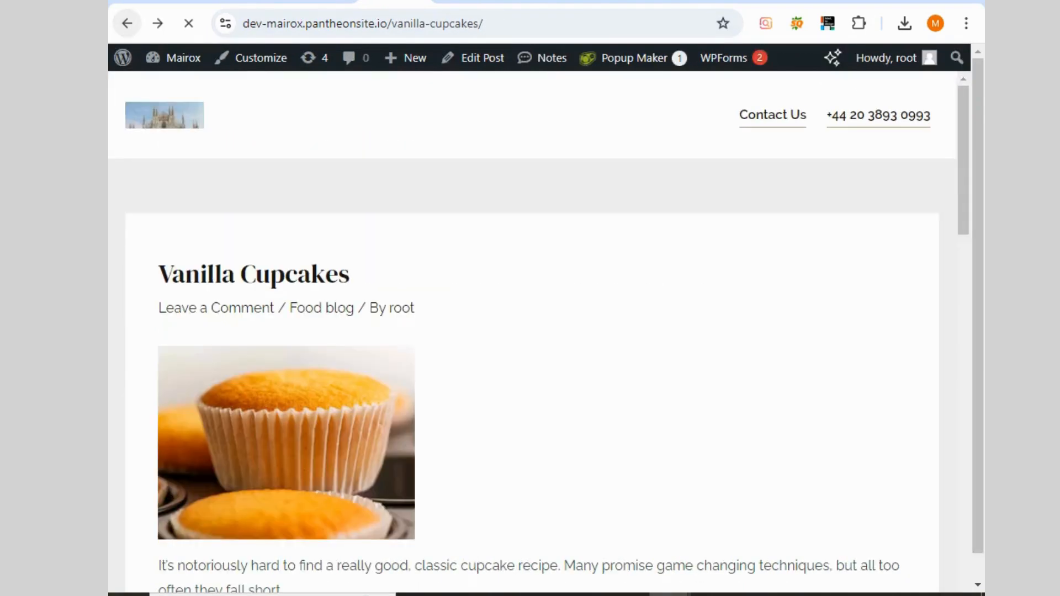
click(126, 23)
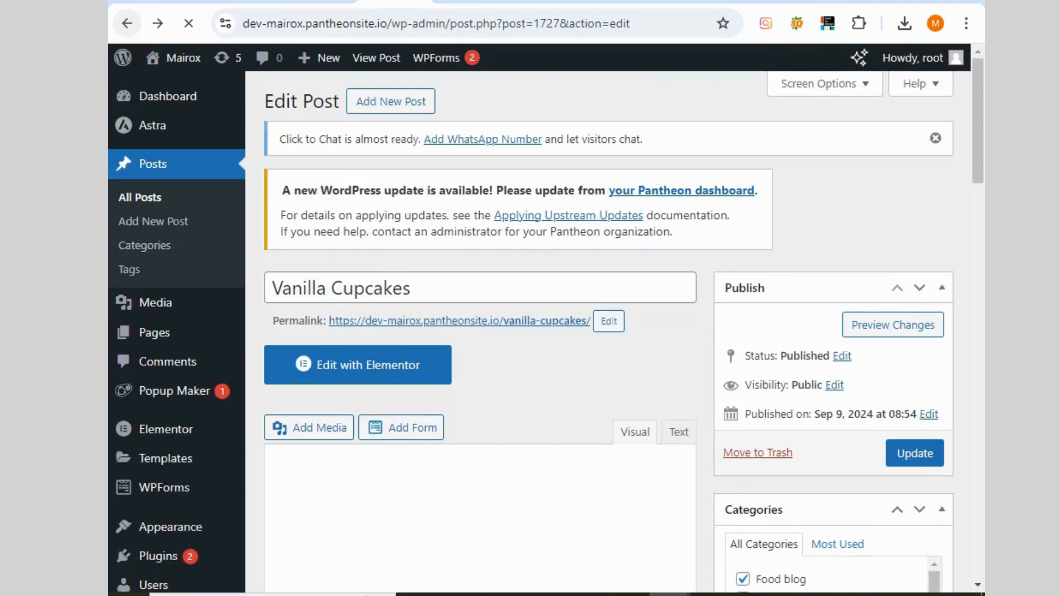
scroll(480, 332, down, 5)
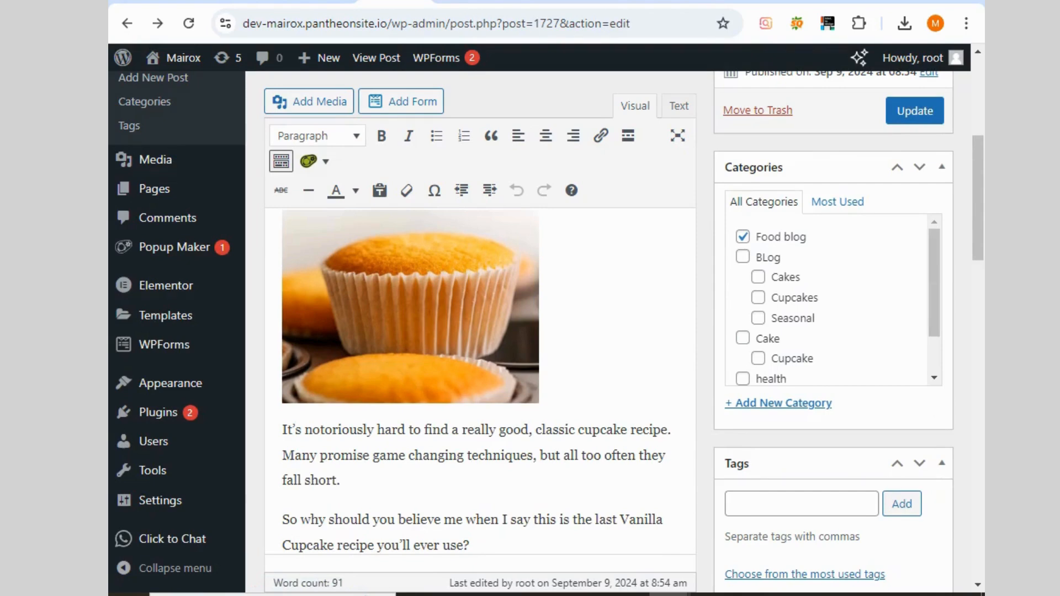
scroll(571, 345, up, 3)
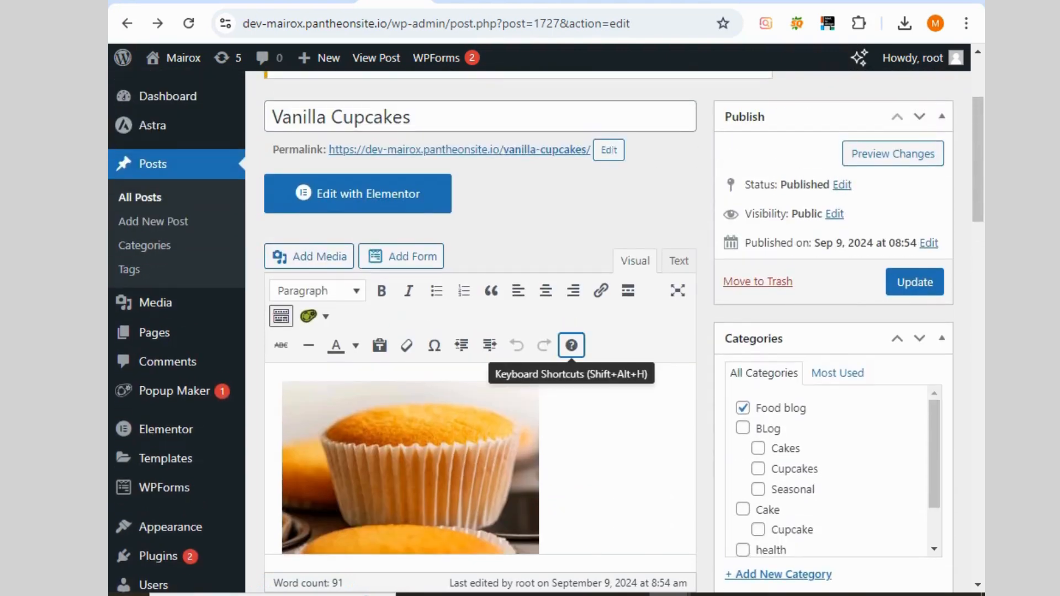